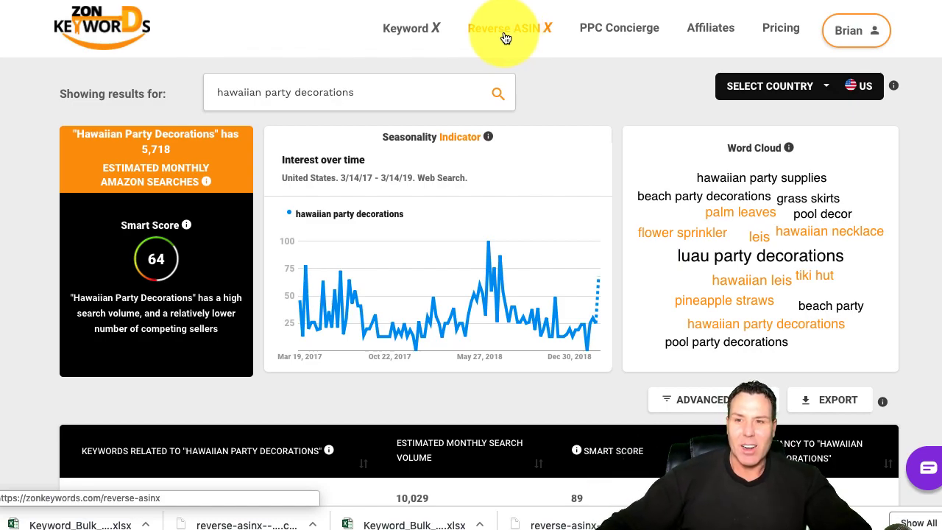
# Examine the top sellers for luau party supplies in the Viral Launch results, then switch to the Seller Central campaigns overview.
pyautogui.scroll(-1, 493, 74)
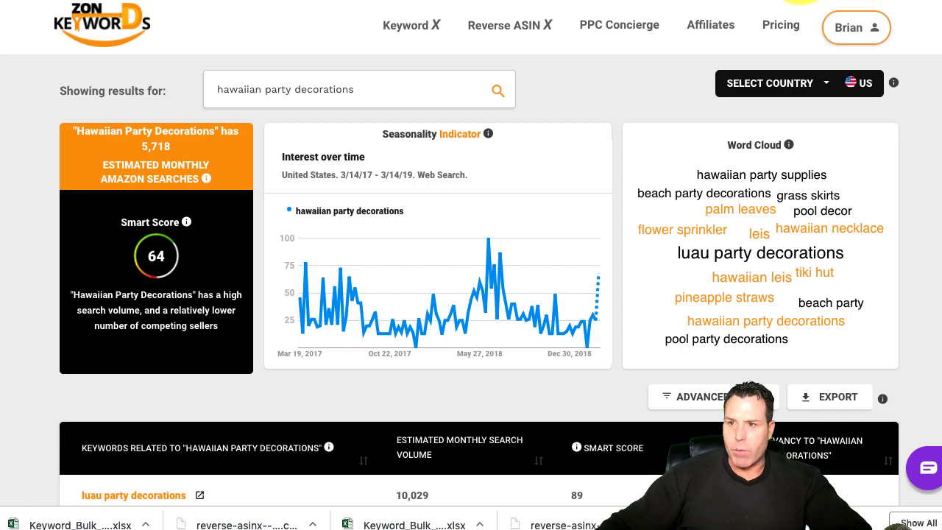
pyautogui.click(849, 0)
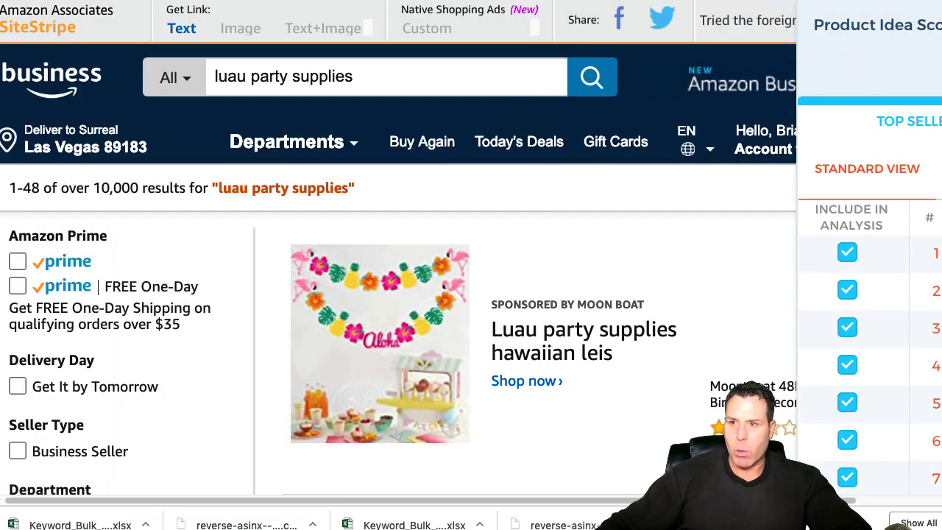
pyautogui.moveTo(734, 152)
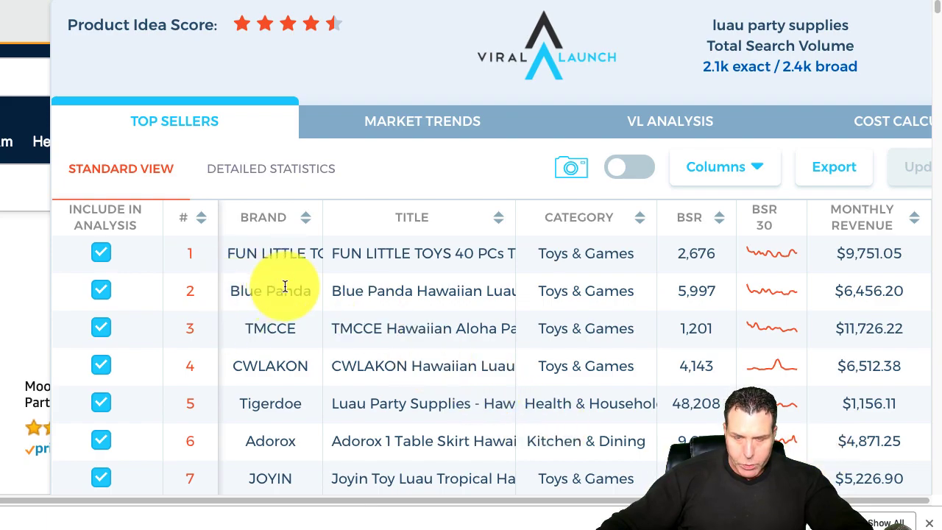
pyautogui.scroll(-3, 298, 335)
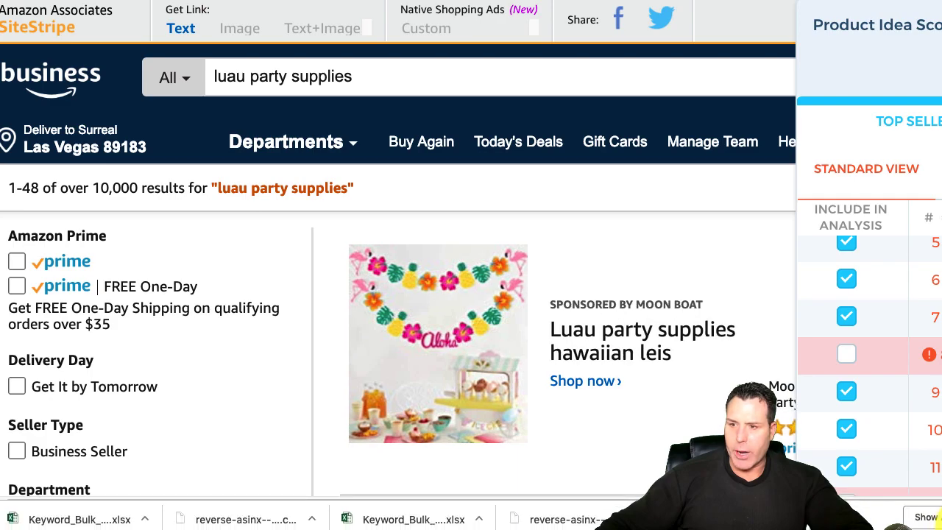
pyautogui.moveTo(941, 525); pyautogui.dragTo(932, 529)
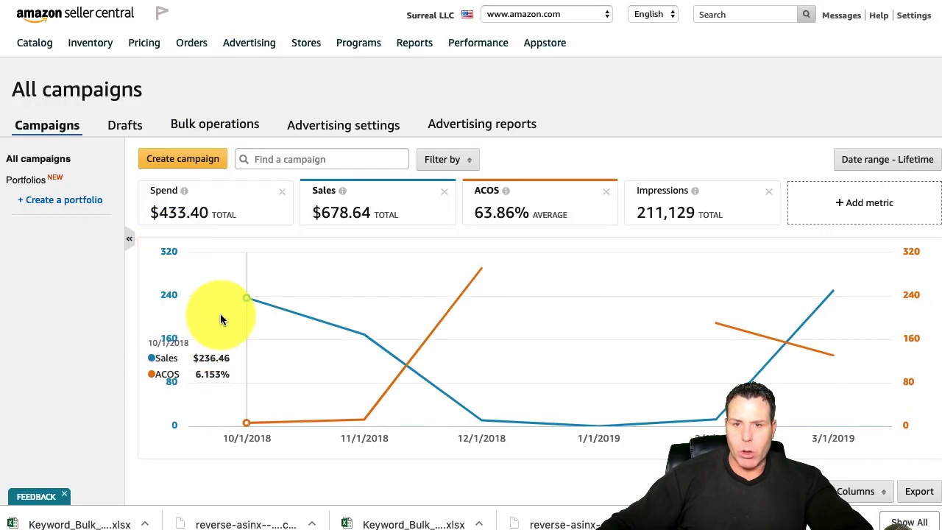
# Open the Aloha Banner 4 Ad Sets campaign and review its broad, low bid, exact and phrase match ad groups.
pyautogui.scroll(-5, 326, 320)
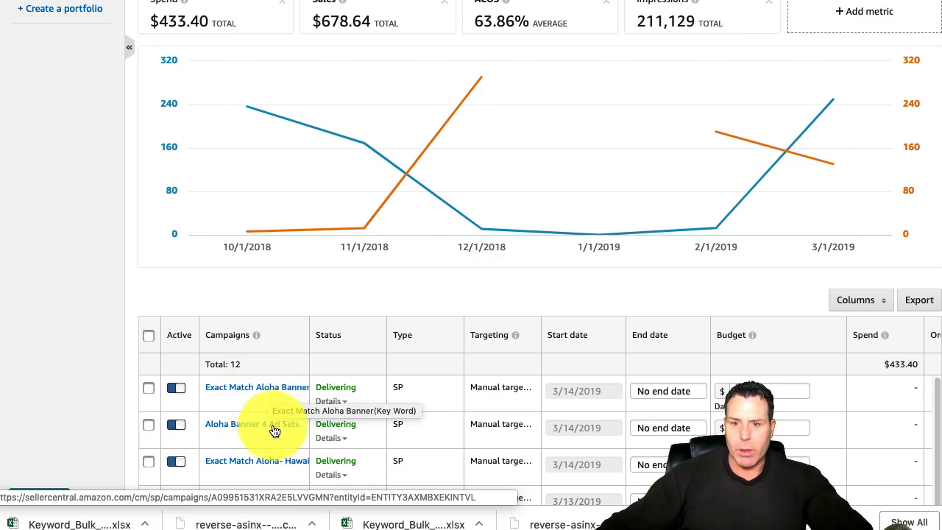
pyautogui.scroll(-1, 267, 437)
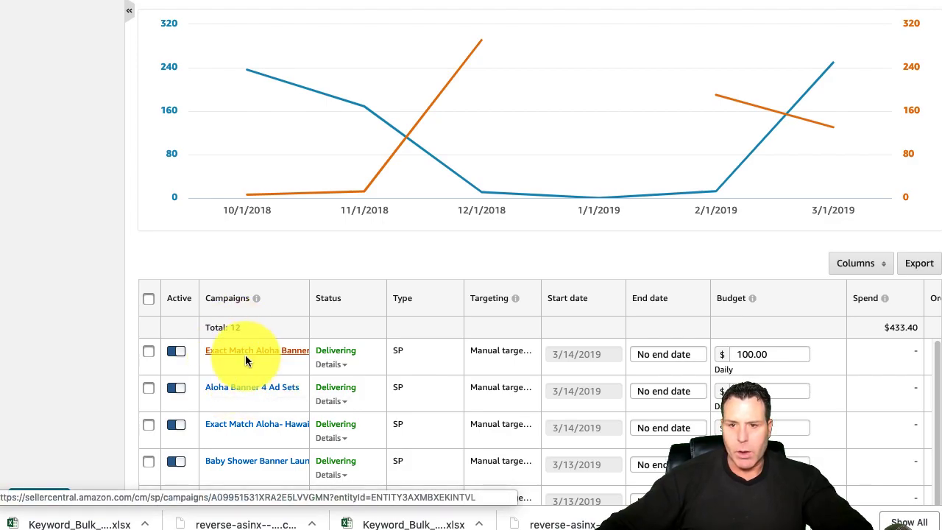
pyautogui.click(253, 395)
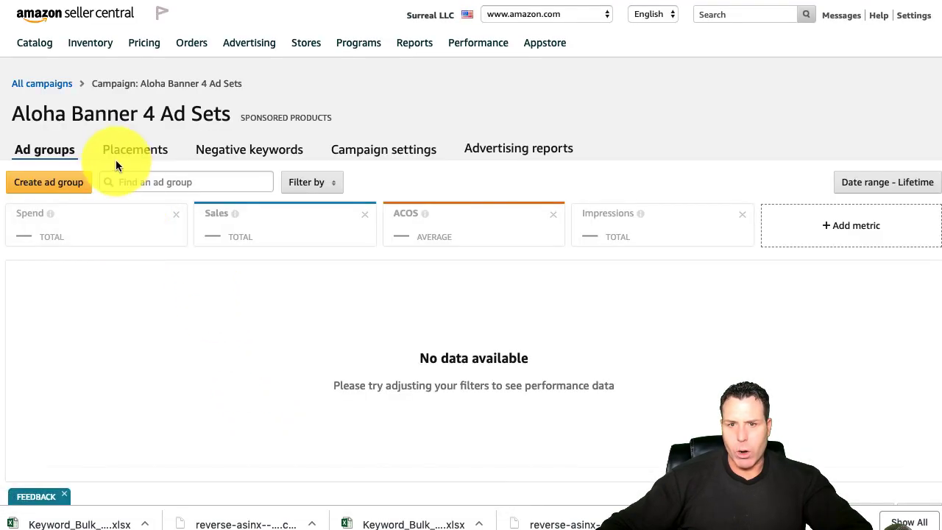
pyautogui.scroll(-4, 75, 255)
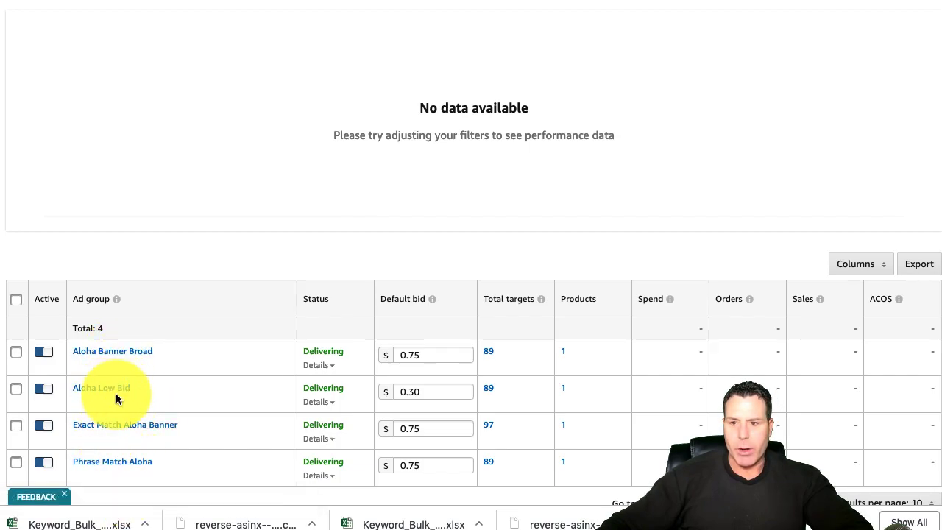
pyautogui.scroll(1, 180, 367)
pyautogui.scroll(3, 178, 366)
pyautogui.scroll(-4, 177, 367)
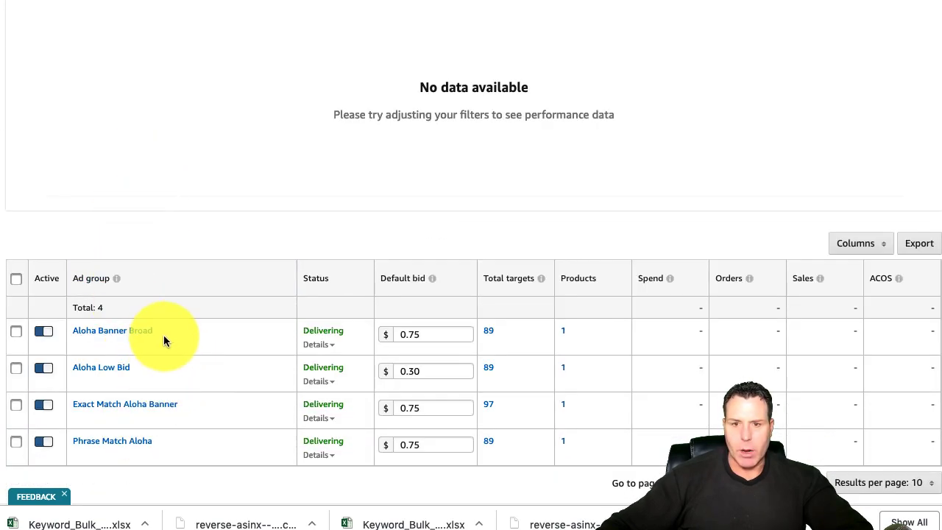
pyautogui.scroll(-1, 205, 362)
pyautogui.scroll(5, 235, 367)
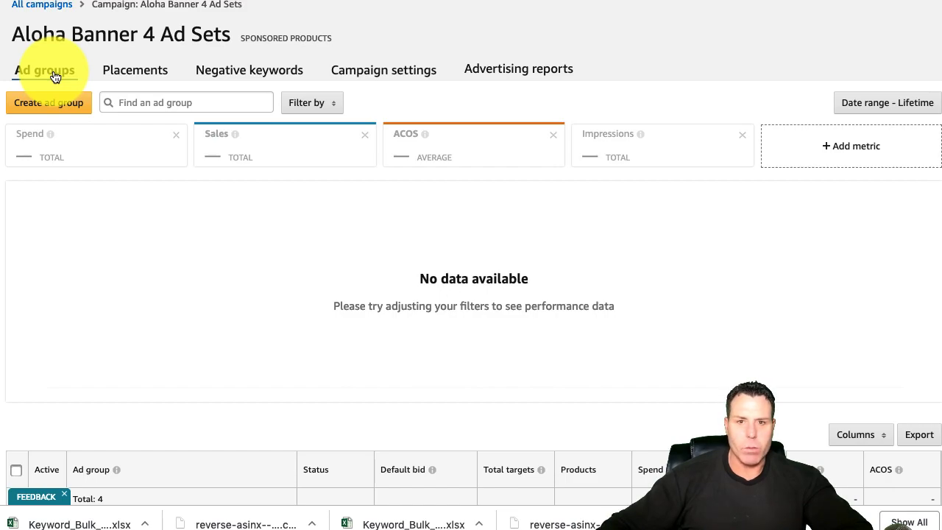
pyautogui.scroll(2, 117, 92)
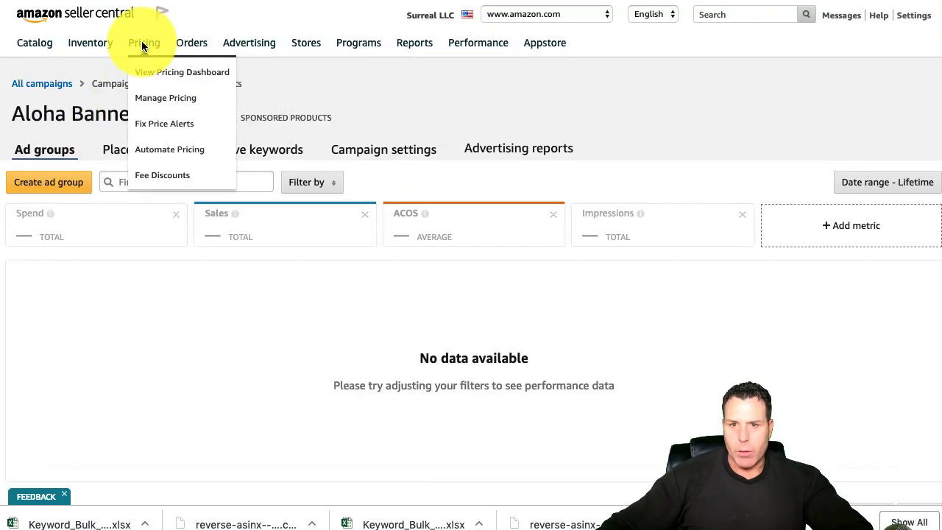
# Return to the campaign overview and start creating a new Sponsored Products campaign.
pyautogui.click(52, 83)
pyautogui.moveTo(219, 85)
pyautogui.moveTo(247, 43)
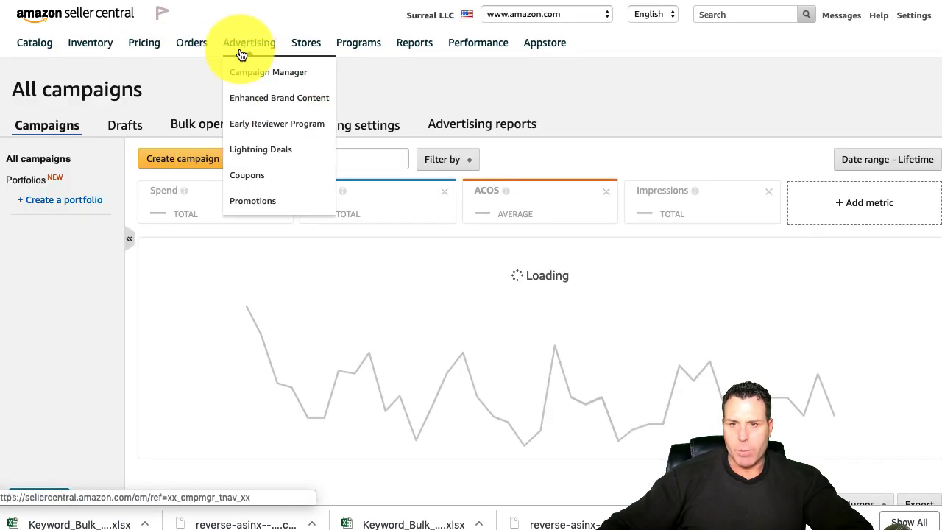
pyautogui.click(266, 79)
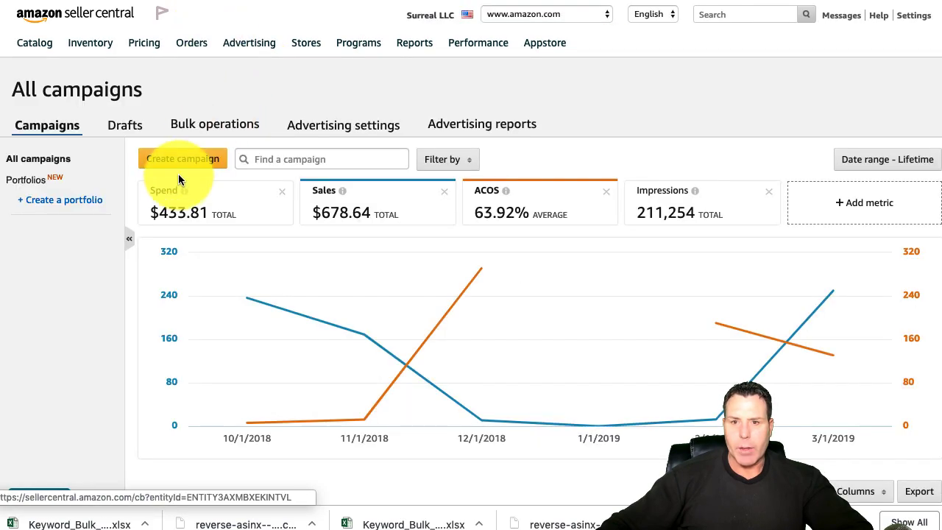
pyautogui.click(184, 168)
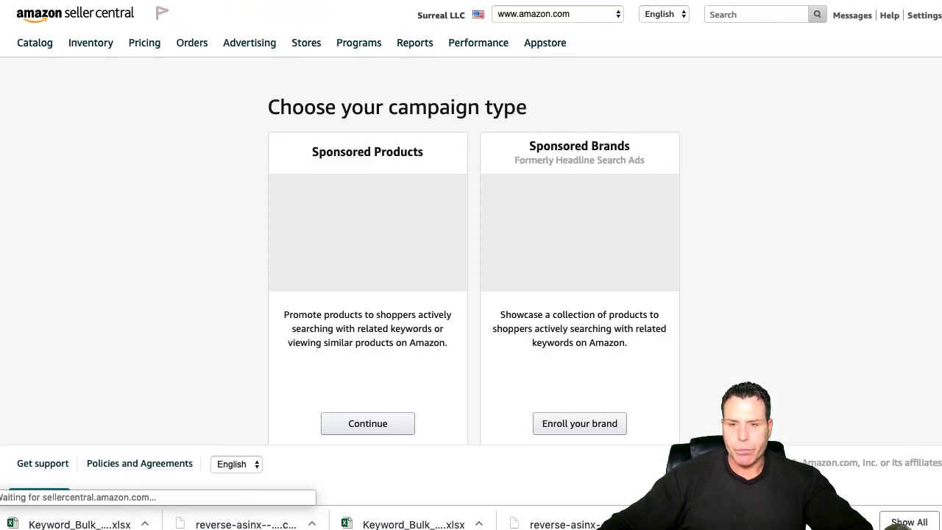
pyautogui.click(368, 426)
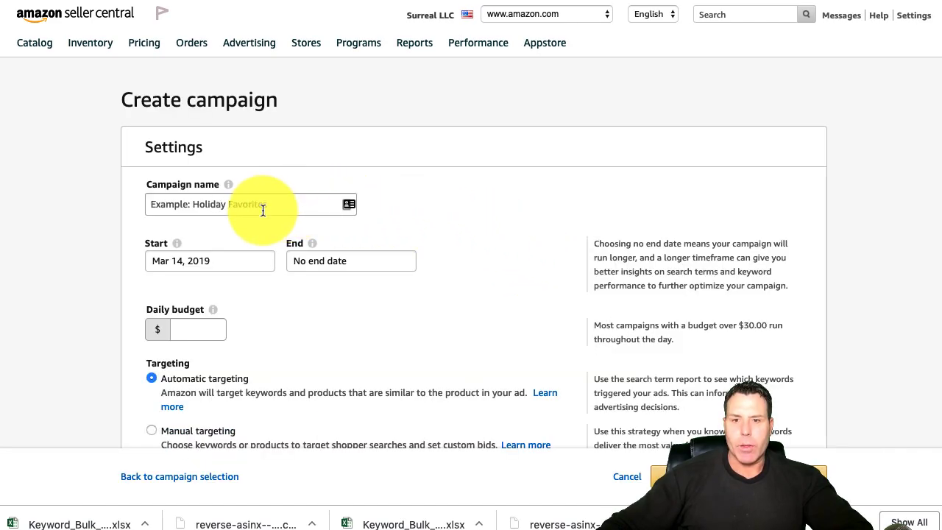
# Name the campaign "Aloha - Exact Match - Aloha Banner" and keep it without an end date.
pyautogui.click(280, 201)
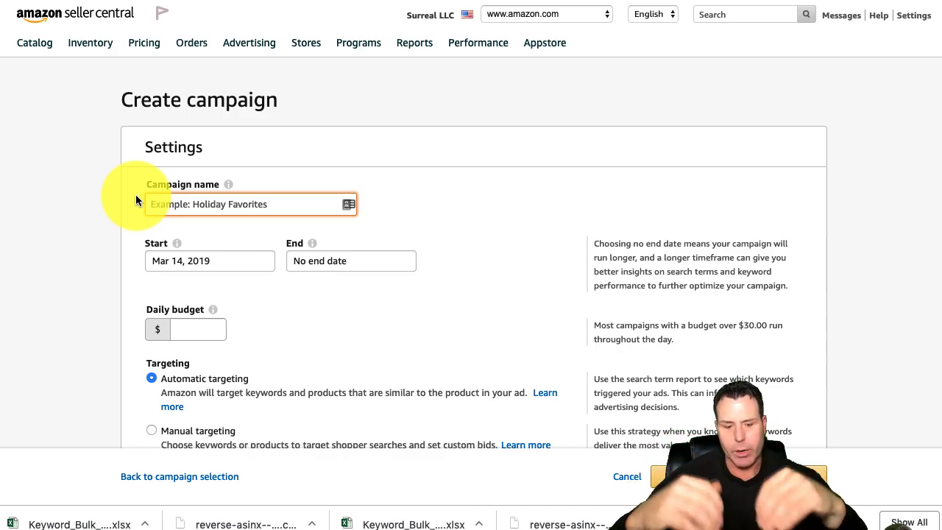
pyautogui.write('Alo9c')
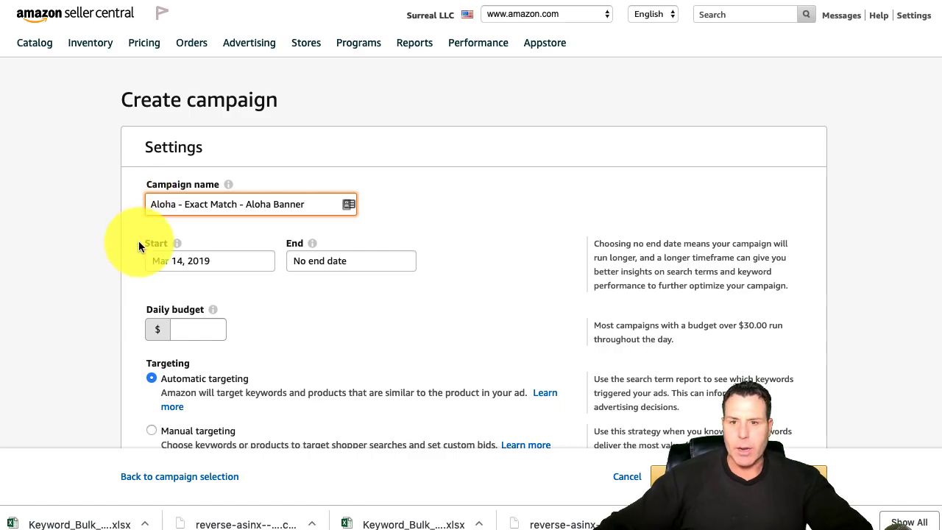
pyautogui.click(205, 263)
pyautogui.click(355, 264)
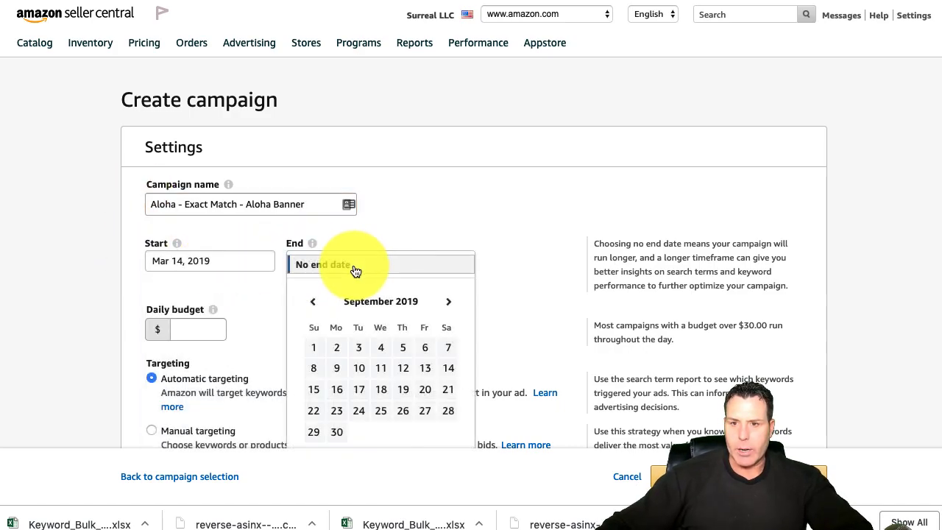
pyautogui.click(358, 266)
# Set the campaign's daily budget to $75 and choose manual targeting.
pyautogui.click(207, 328)
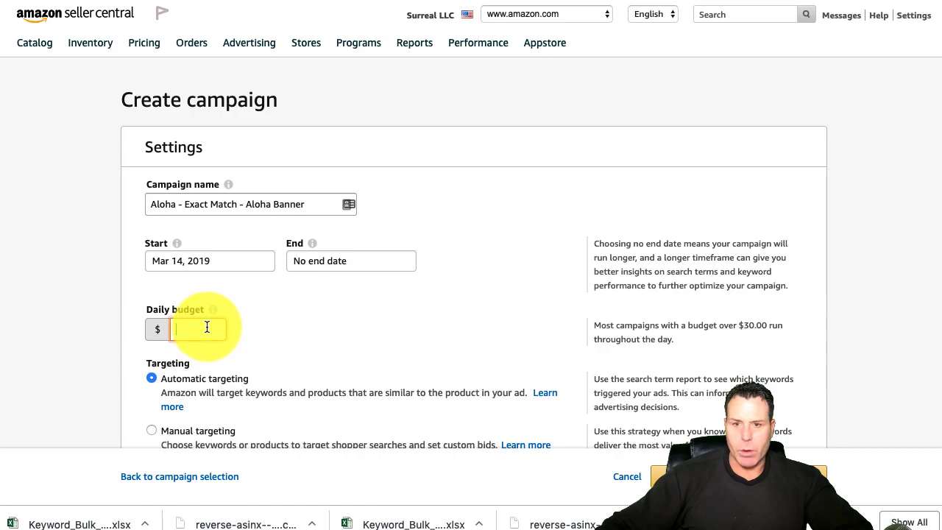
pyautogui.write('75')
pyautogui.scroll(-5, 227, 315)
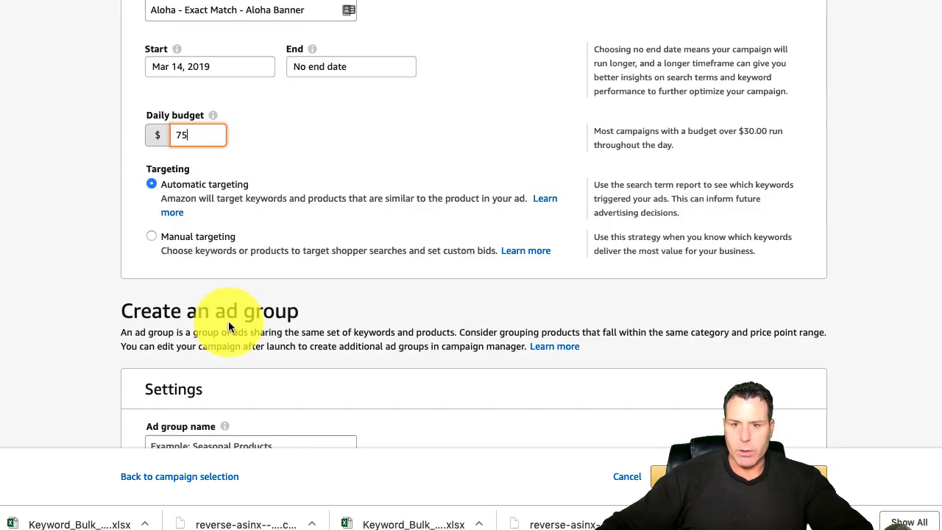
pyautogui.click(153, 240)
pyautogui.click(152, 239)
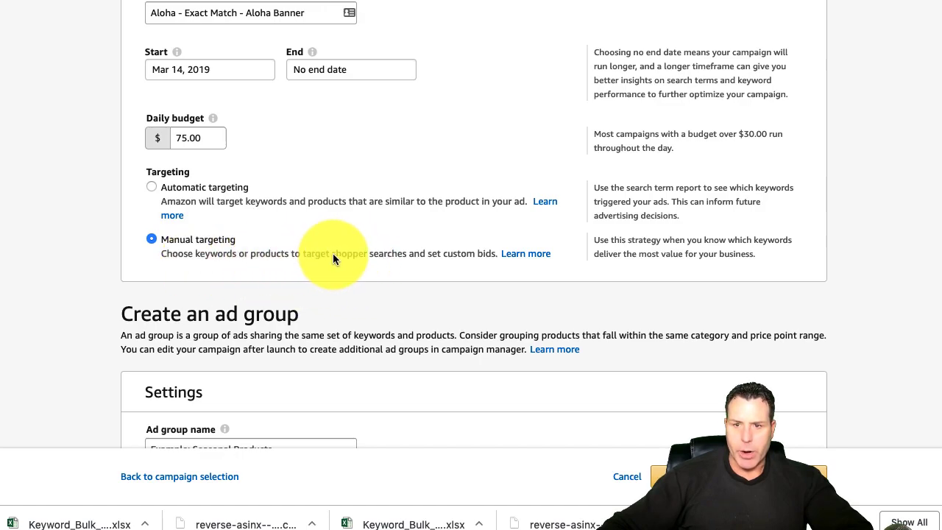
# Name the ad group "Aloha Banner - Exact" with no trailing space.
pyautogui.scroll(-2, 237, 246)
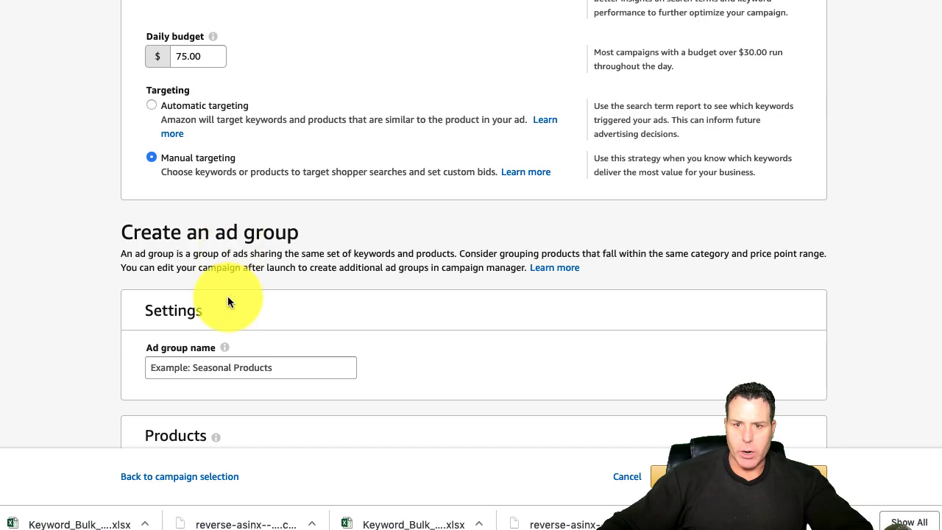
pyautogui.scroll(-3, 221, 372)
pyautogui.click(199, 186)
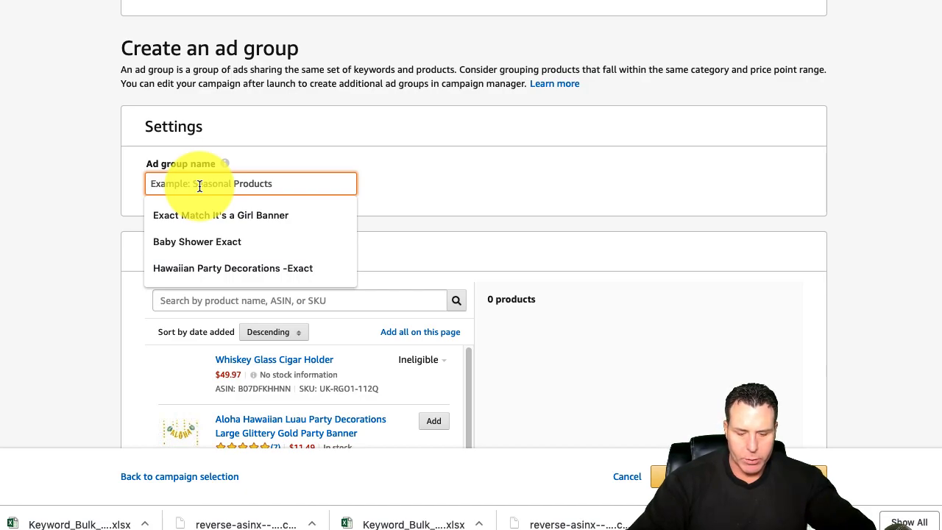
pyautogui.write('Aloha ')
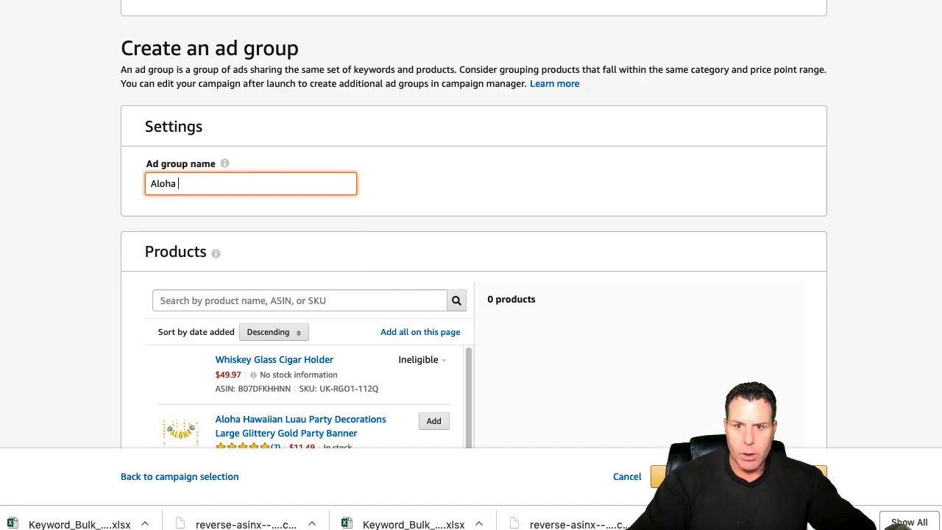
pyautogui.write('Banner - Ea')
pyautogui.press('BackSpace')
pyautogui.write('x')
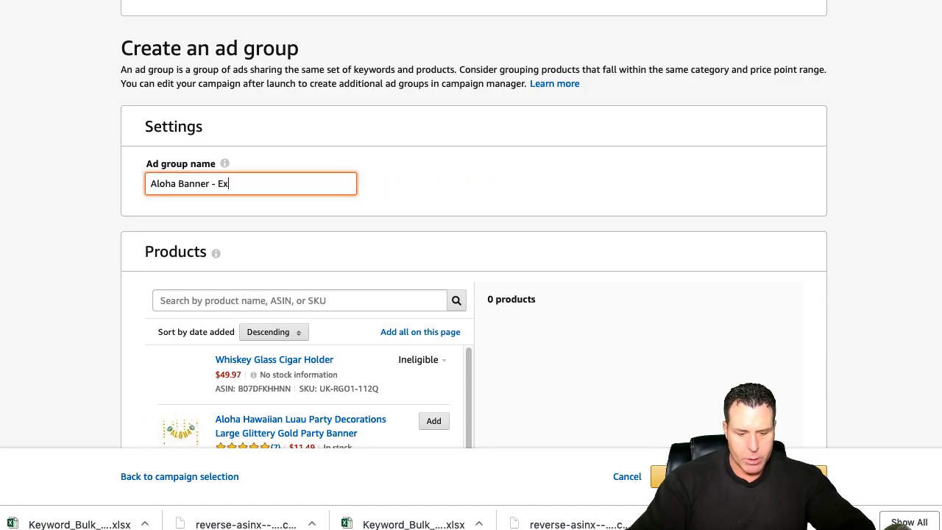
pyautogui.write('act')
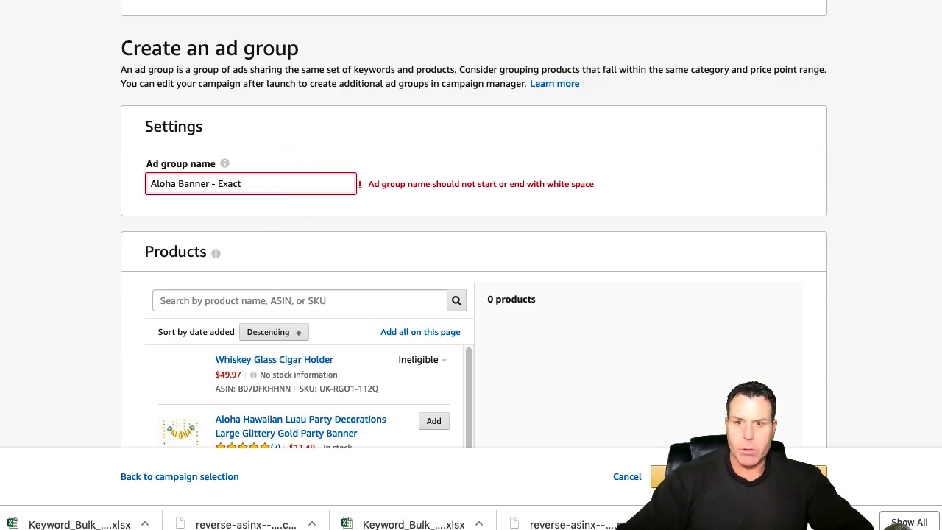
pyautogui.press('BackSpace')
# Add the Aloha Hawaiian Luau Party Decorations Large Glittery Gold Party Banner to the ad group's products.
pyautogui.scroll(-1, 295, 248)
pyautogui.scroll(-1, 295, 249)
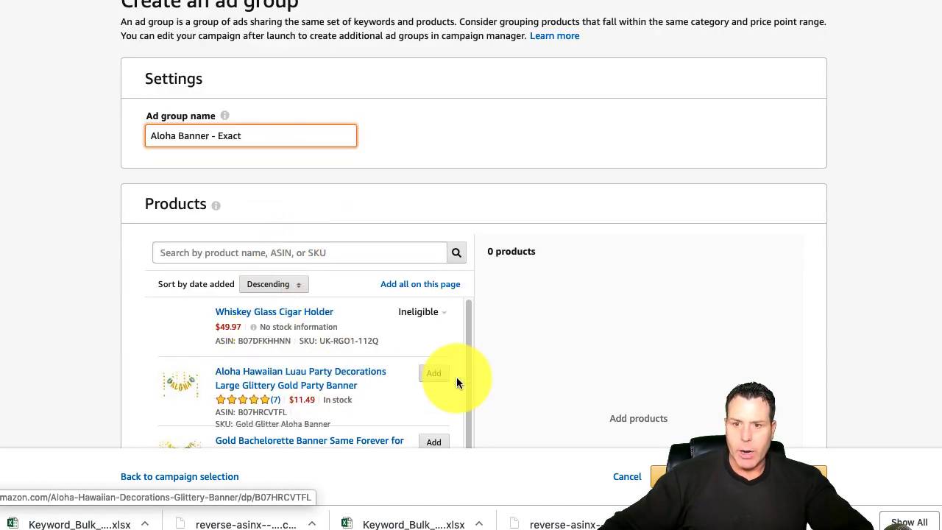
pyautogui.click(436, 373)
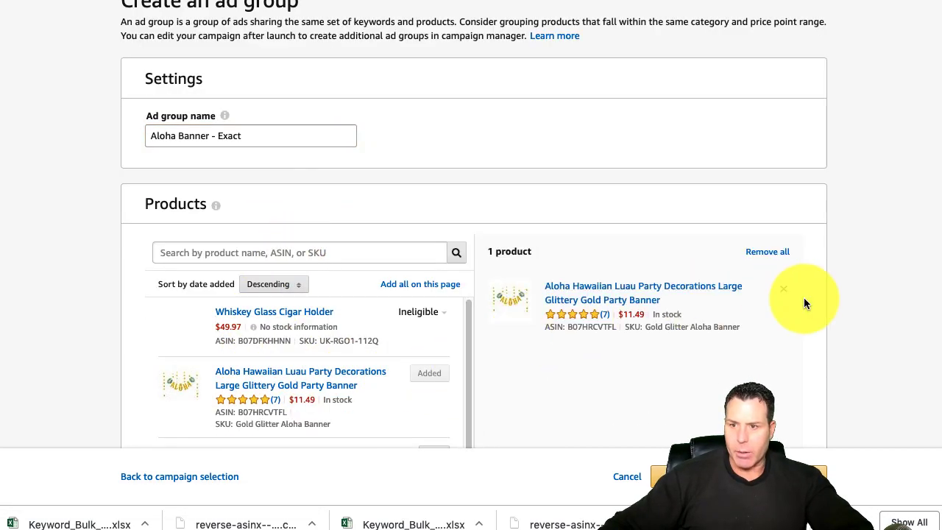
# Set the campaign bidding strategy to Fixed bids.
pyautogui.scroll(-5, 540, 372)
pyautogui.scroll(6, 540, 368)
pyautogui.scroll(-6, 541, 366)
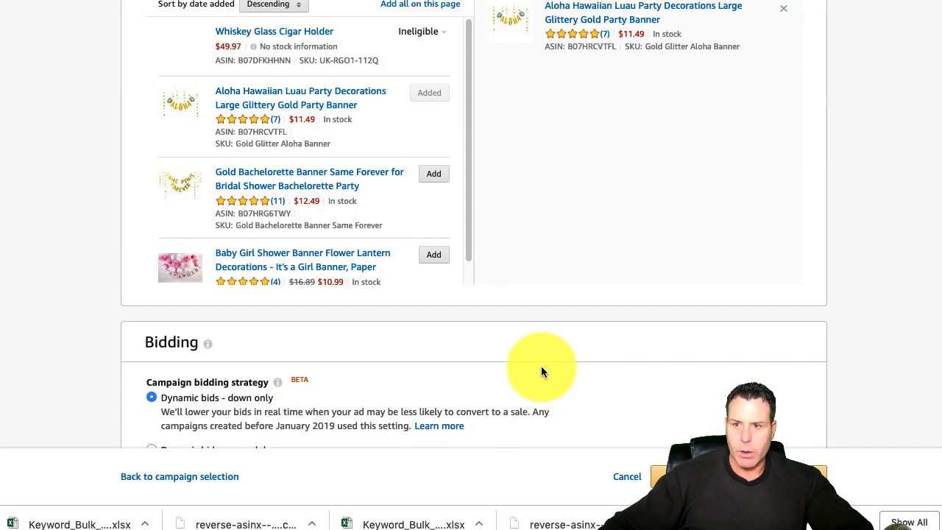
pyautogui.click(153, 284)
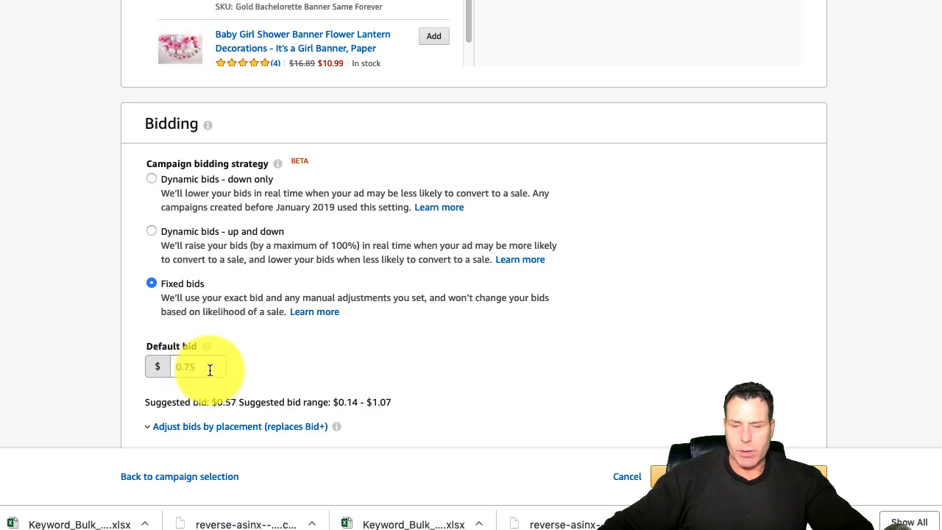
# Keep keyword targeting and switch to manual keyword entry with the match type set to Exact.
pyautogui.scroll(-3, 208, 368)
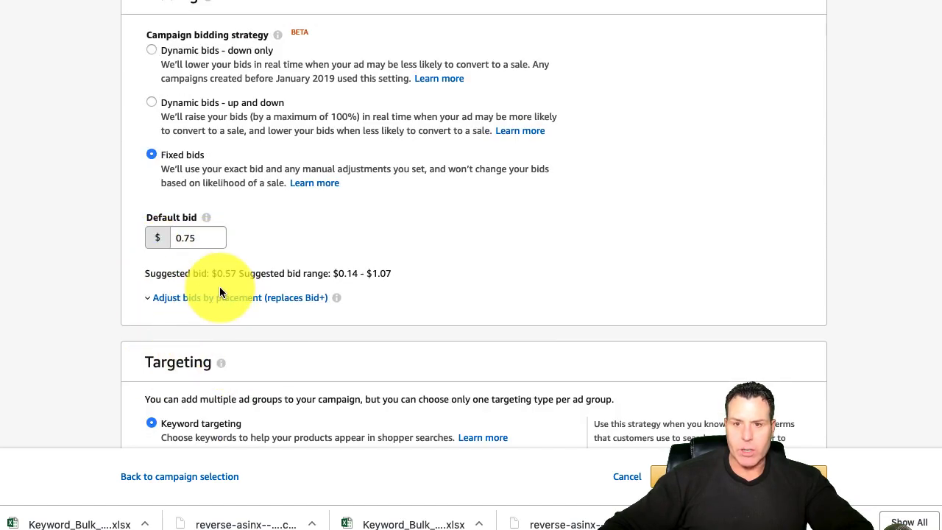
pyautogui.scroll(-1, 216, 280)
pyautogui.scroll(-2, 303, 317)
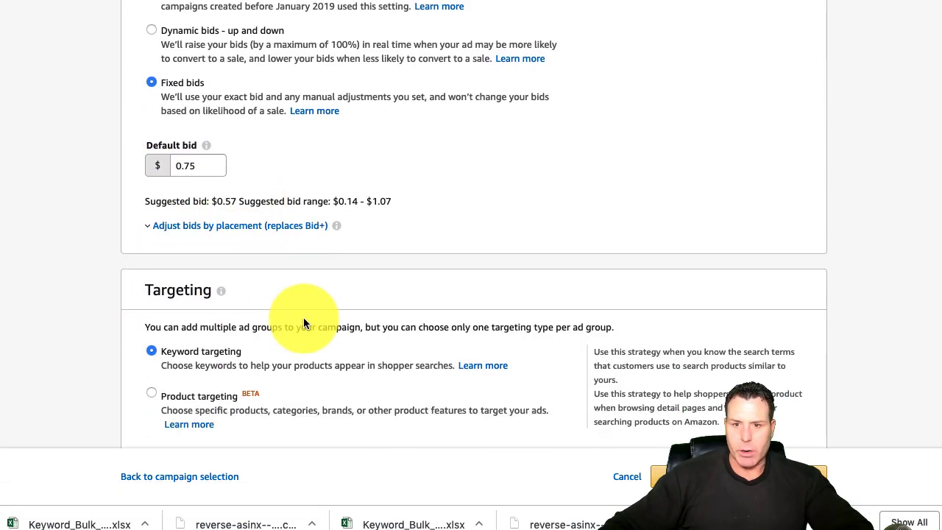
pyautogui.scroll(-2, 257, 332)
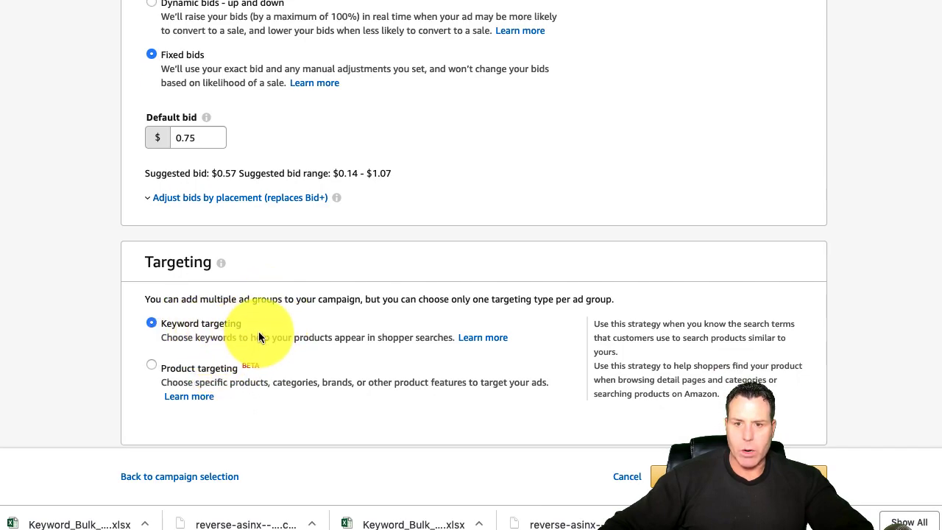
pyautogui.scroll(-8, 285, 324)
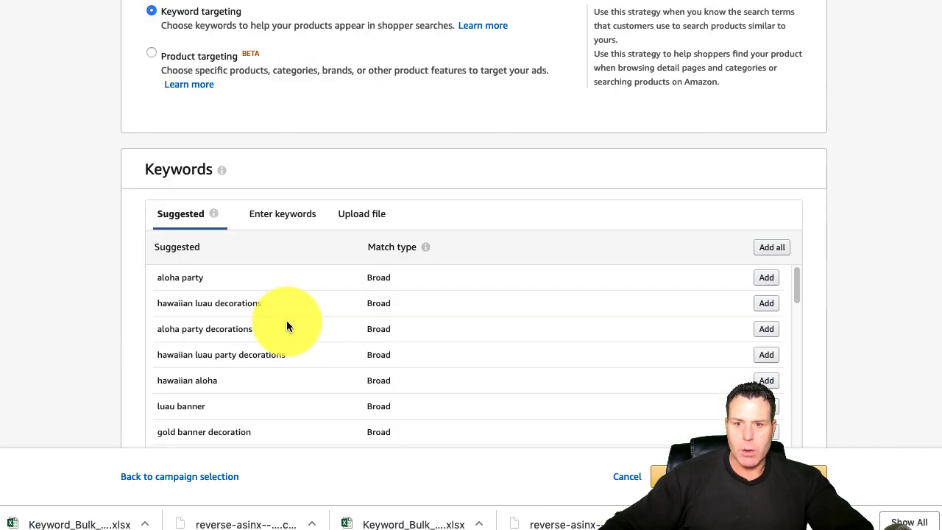
pyautogui.click(292, 213)
pyautogui.click(239, 265)
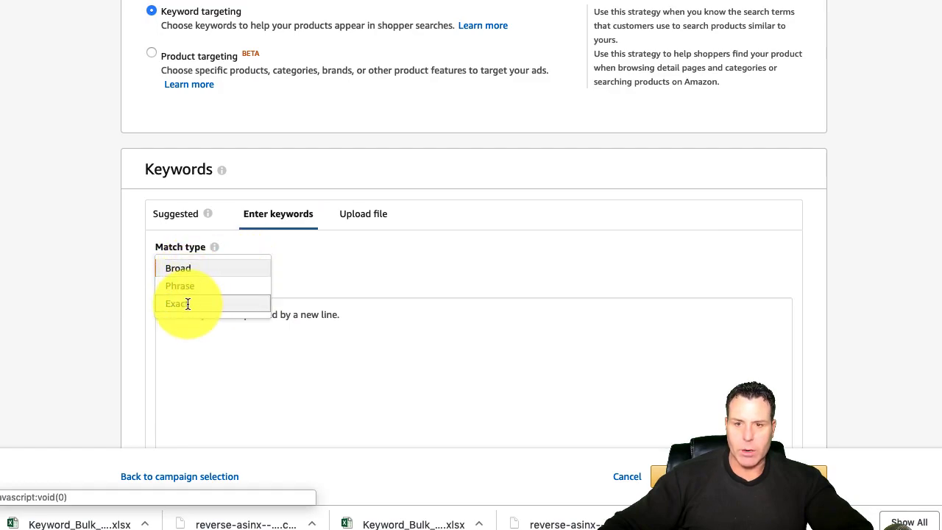
pyautogui.click(189, 303)
# Add "aloha banner" as an exact match keyword for the ad group.
pyautogui.click(191, 318)
pyautogui.write('Alo')
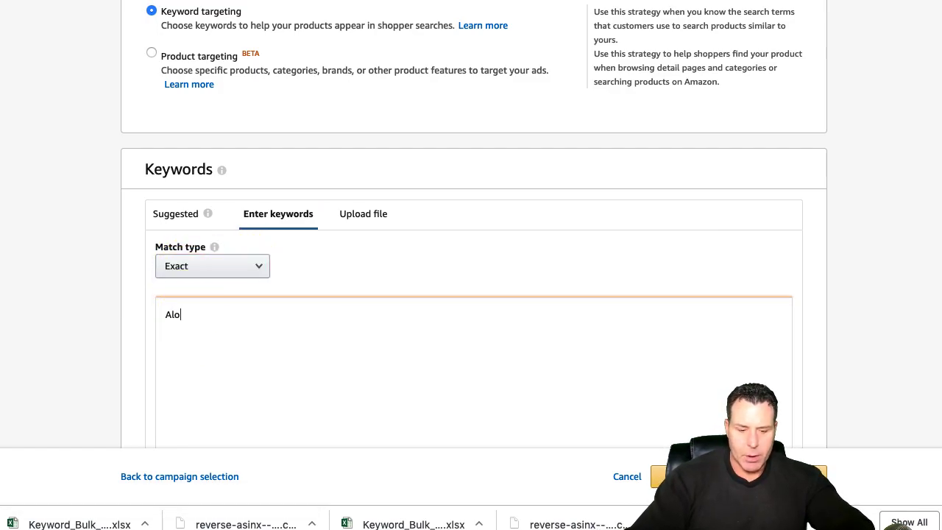
pyautogui.write('ha banner')
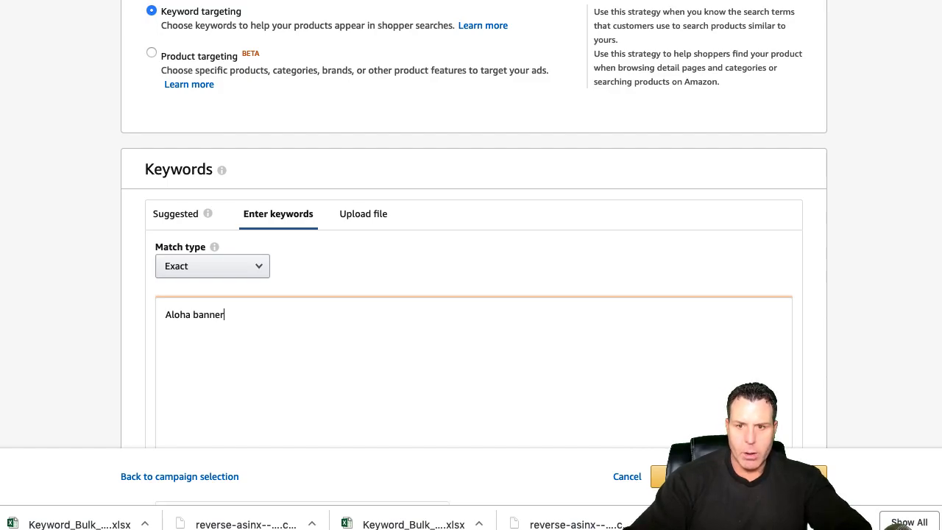
pyautogui.scroll(-3, 353, 343)
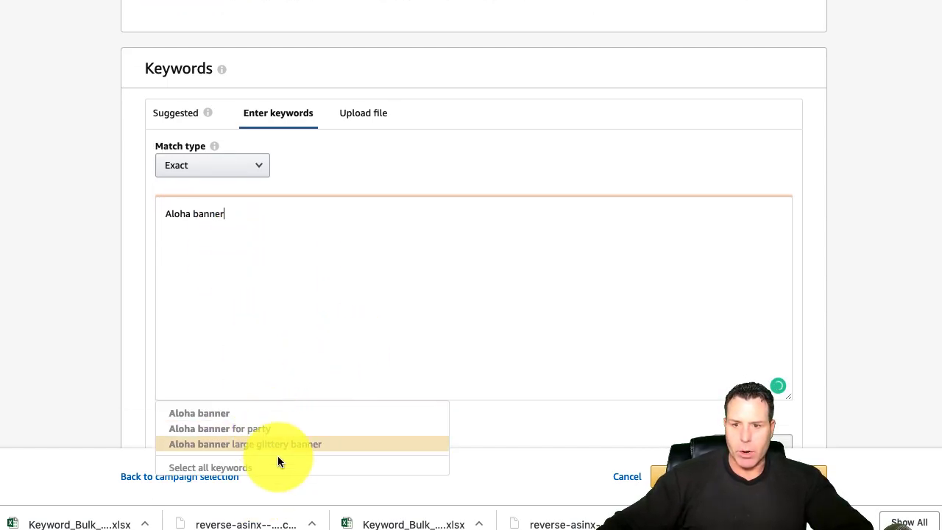
pyautogui.click(223, 413)
pyautogui.scroll(-3, 599, 294)
pyautogui.click(748, 354)
# Apply the suggested $0.47 bid to the "aloha banner" keyword and launch the campaign without negative keywords.
pyautogui.scroll(-5, 494, 275)
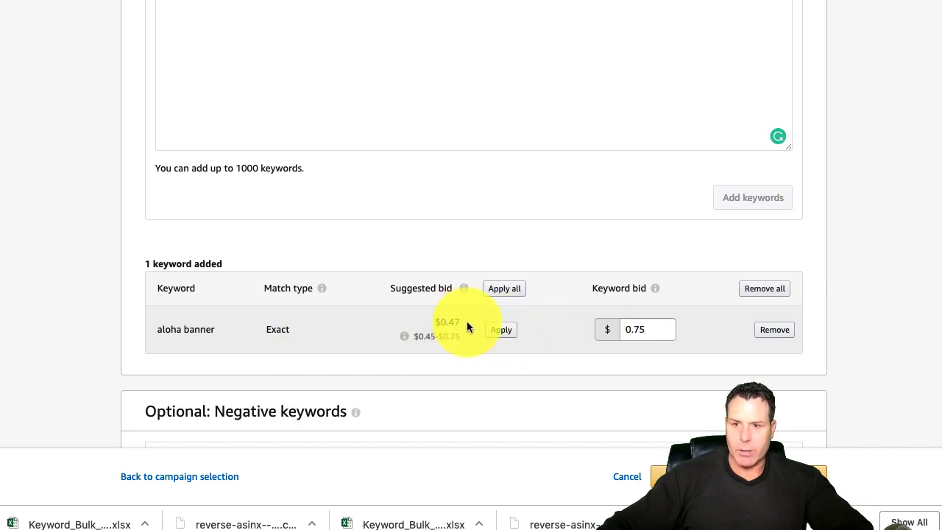
pyautogui.click(507, 334)
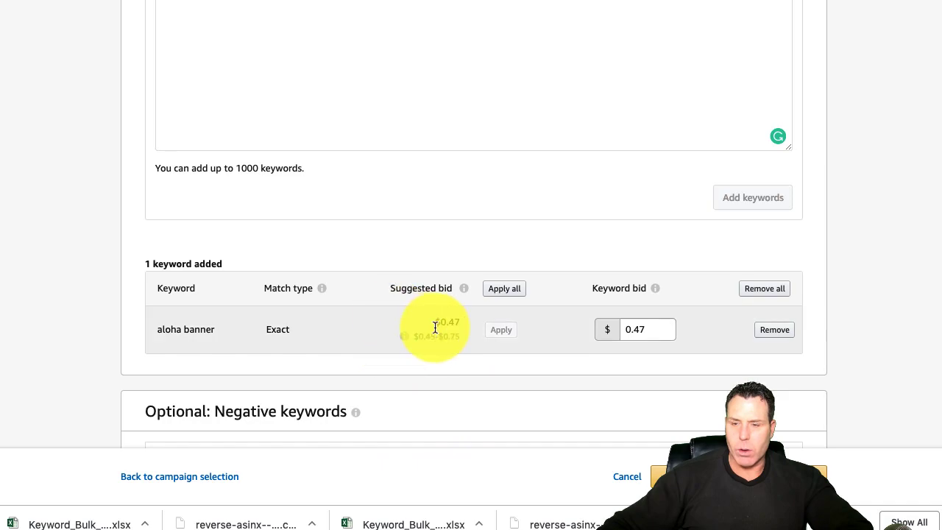
pyautogui.scroll(-3, 611, 338)
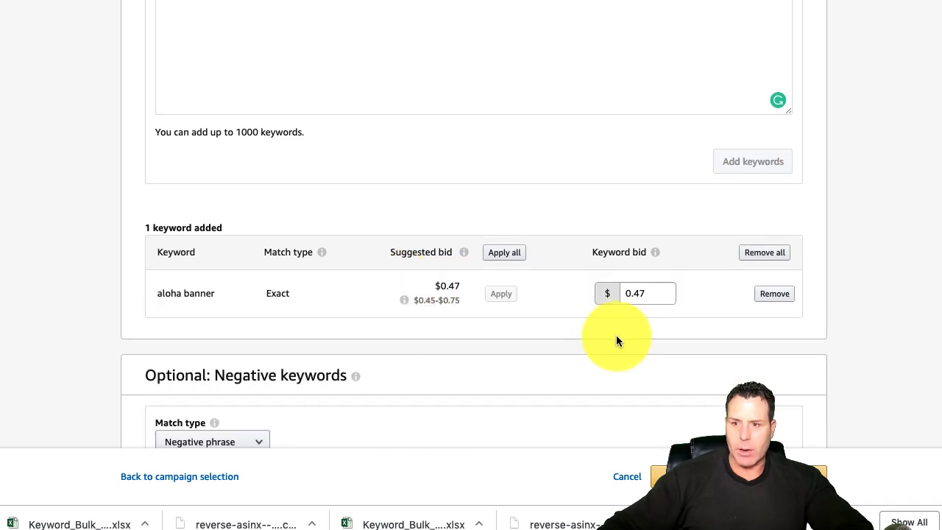
pyautogui.scroll(-5, 413, 392)
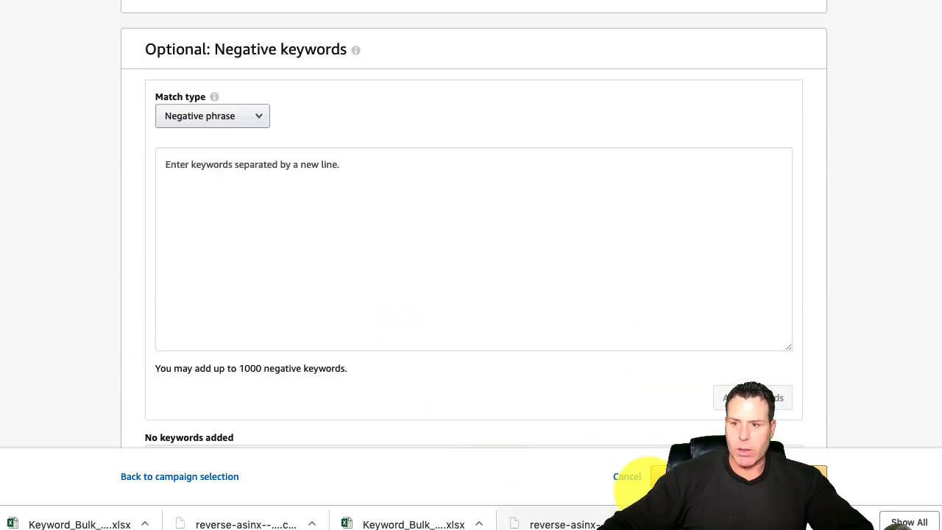
pyautogui.click(739, 476)
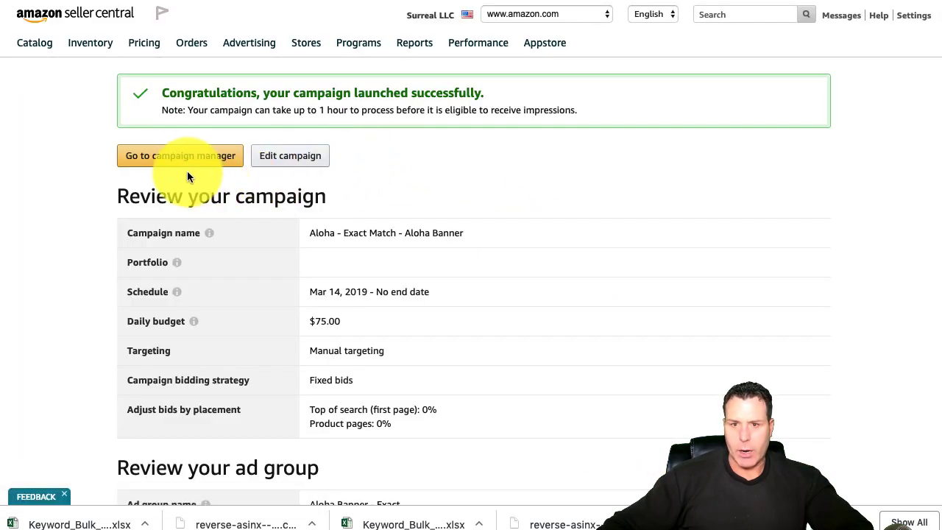
# Go to the campaign manager and pause the campaign whose name starts with "Exact Match Aloha Banner".
pyautogui.click(172, 157)
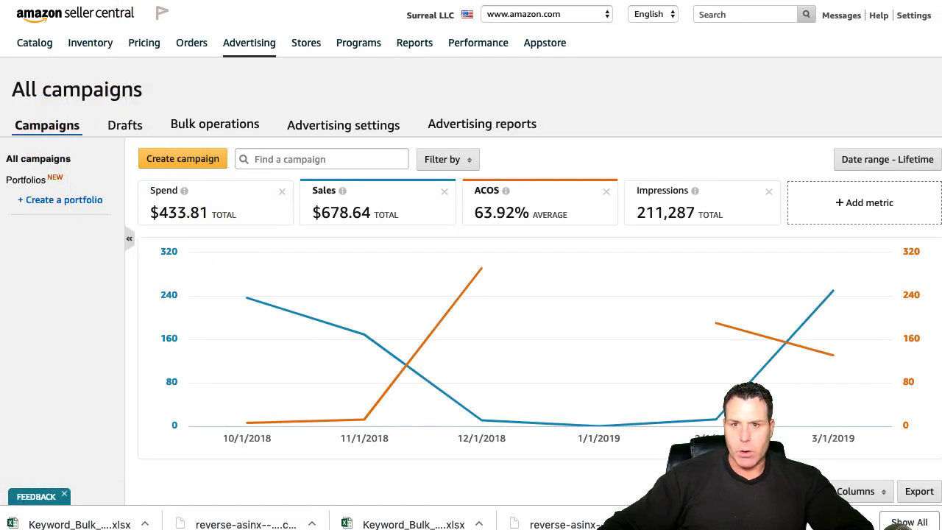
pyautogui.moveTo(246, 50)
pyautogui.click(241, 76)
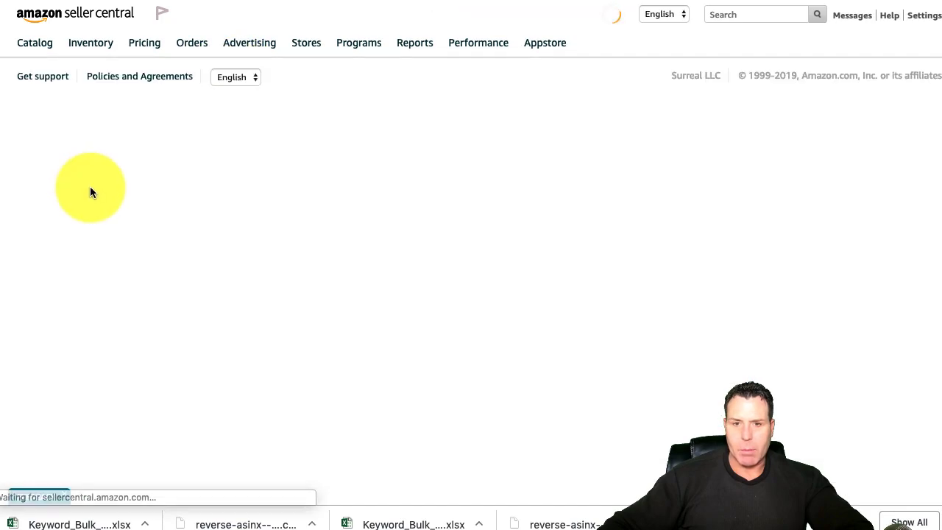
pyautogui.scroll(-4, 161, 241)
pyautogui.scroll(-4, 162, 247)
pyautogui.scroll(5, 156, 263)
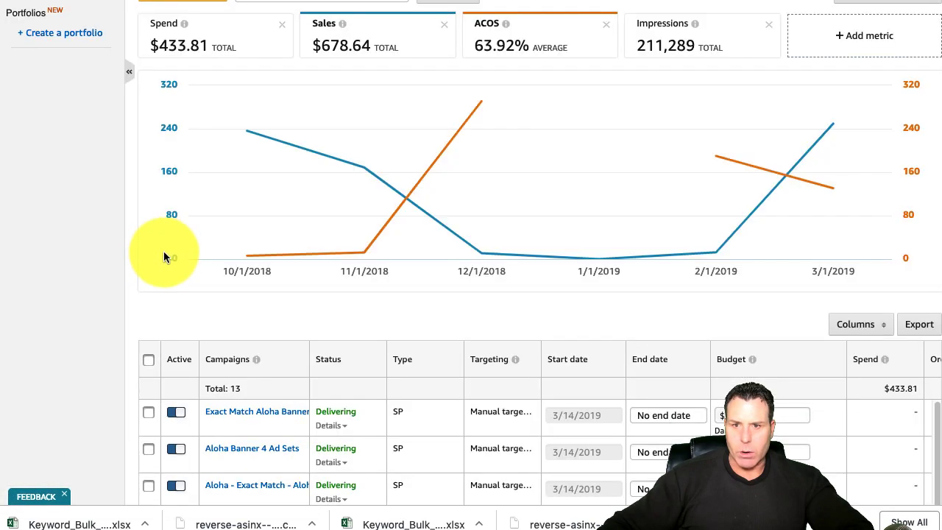
pyautogui.scroll(-3, 165, 257)
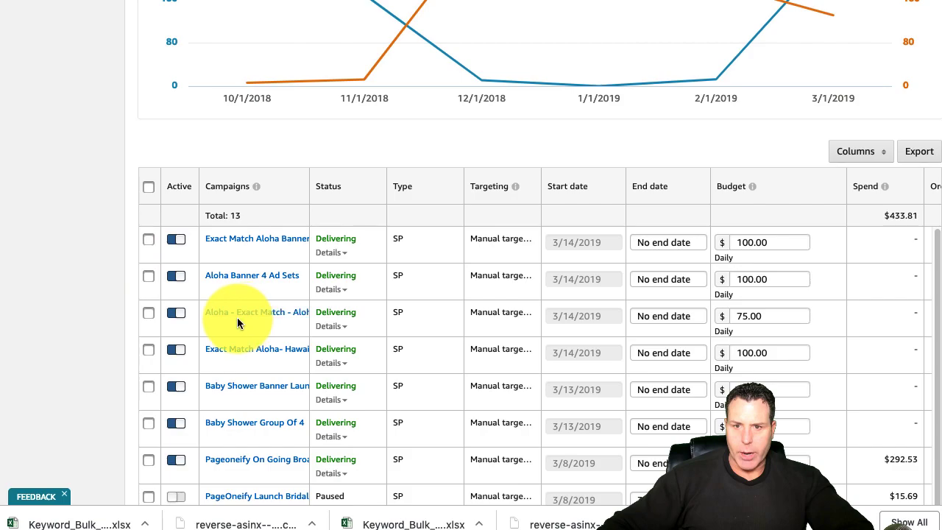
pyautogui.click(177, 242)
# Start a new Sponsored Products campaign named "Aloha Banner 4 Ad Groups".
pyautogui.scroll(3, 385, 343)
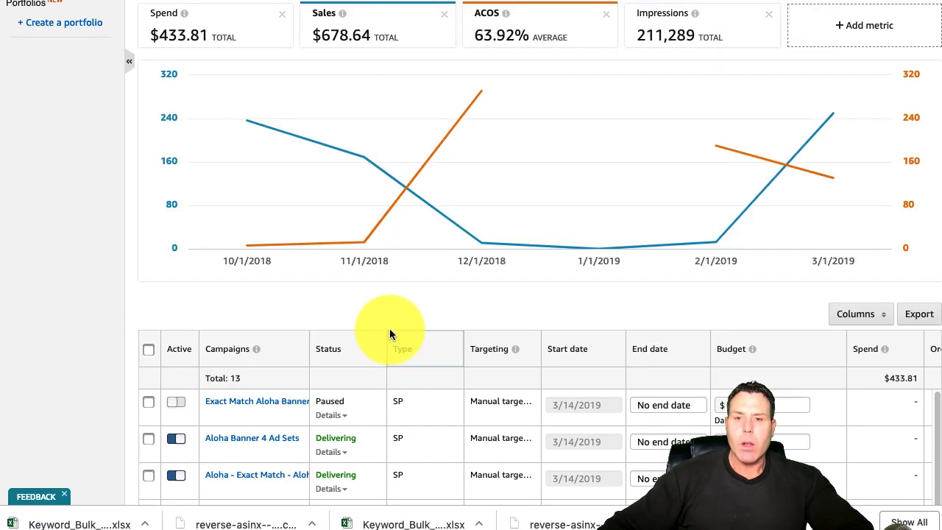
pyautogui.scroll(3, 335, 331)
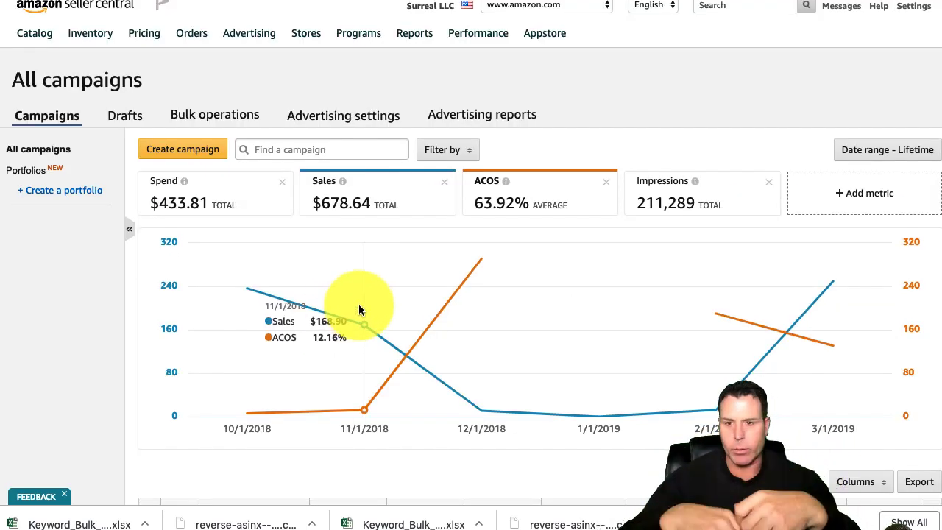
pyautogui.scroll(1, 231, 197)
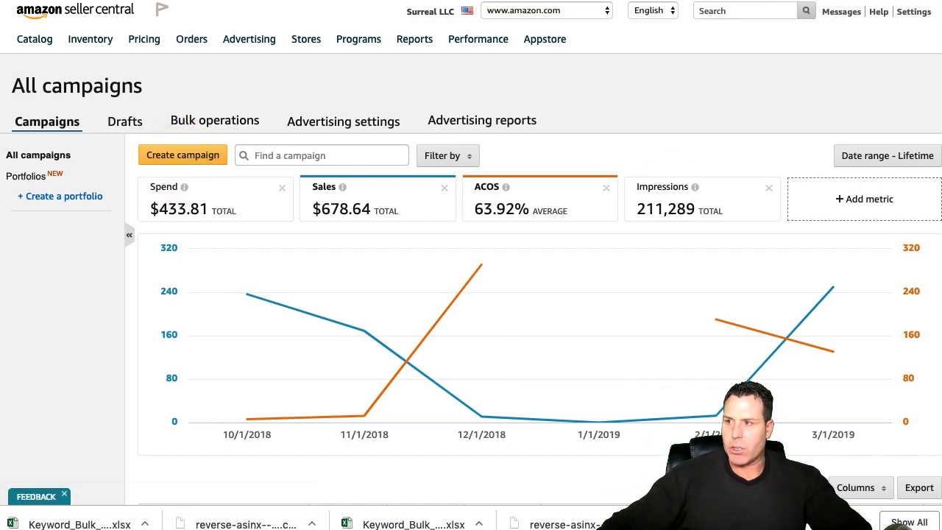
pyautogui.click(176, 160)
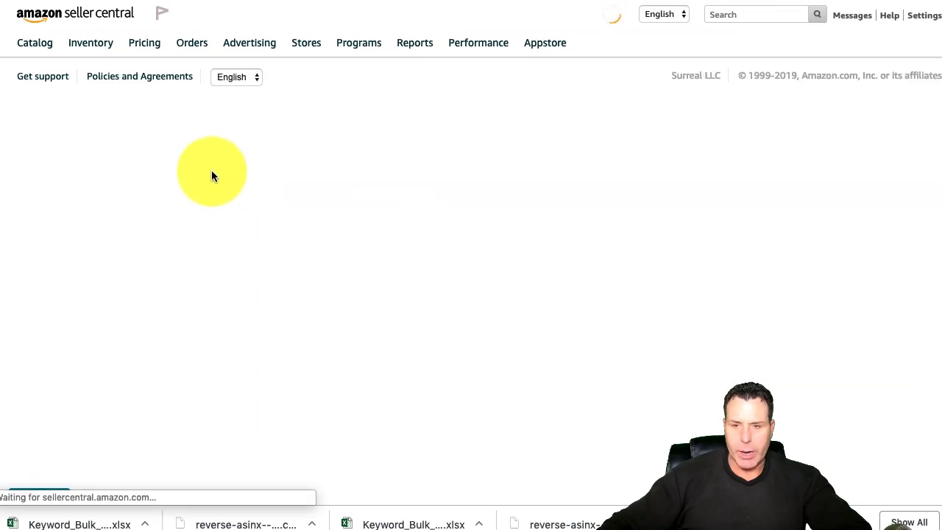
pyautogui.click(382, 425)
pyautogui.click(212, 203)
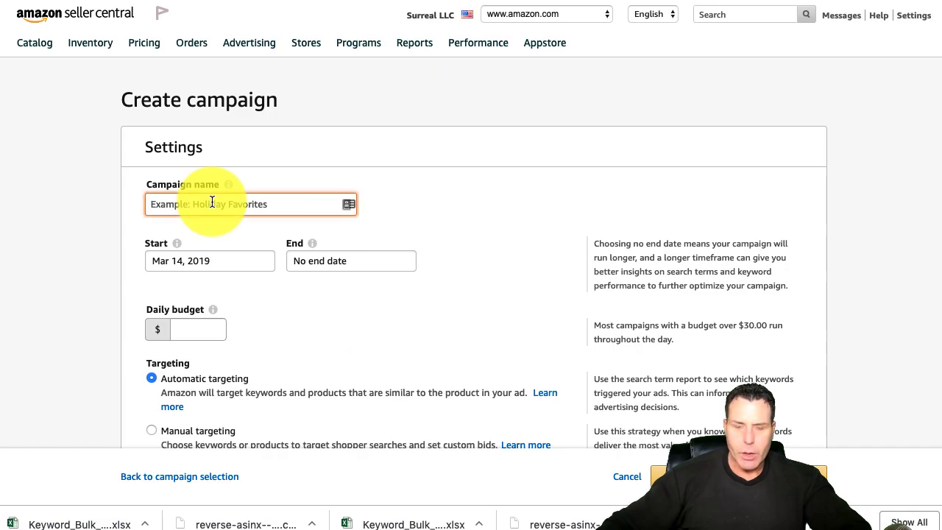
pyautogui.write('Aloha Banner 4 Ad Groups')
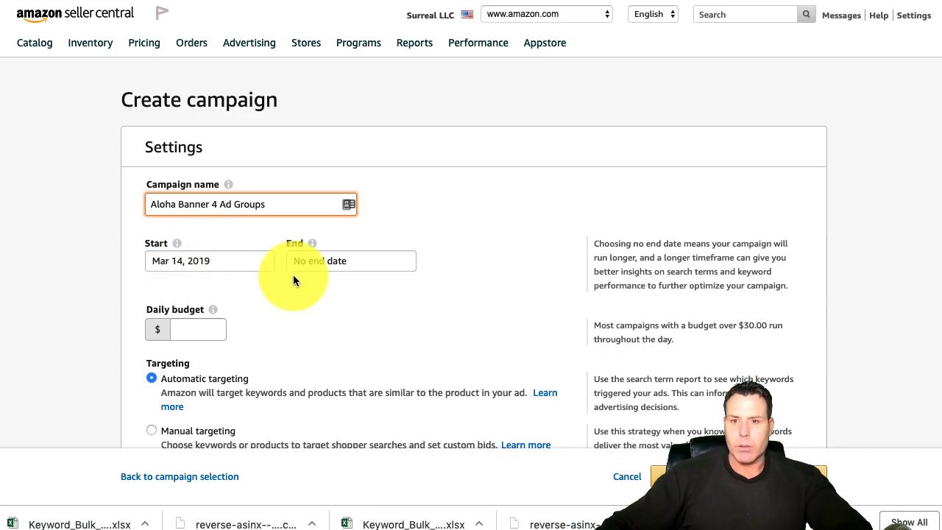
# Set the new campaign's daily budget to $100 and choose manual targeting.
pyautogui.click(191, 329)
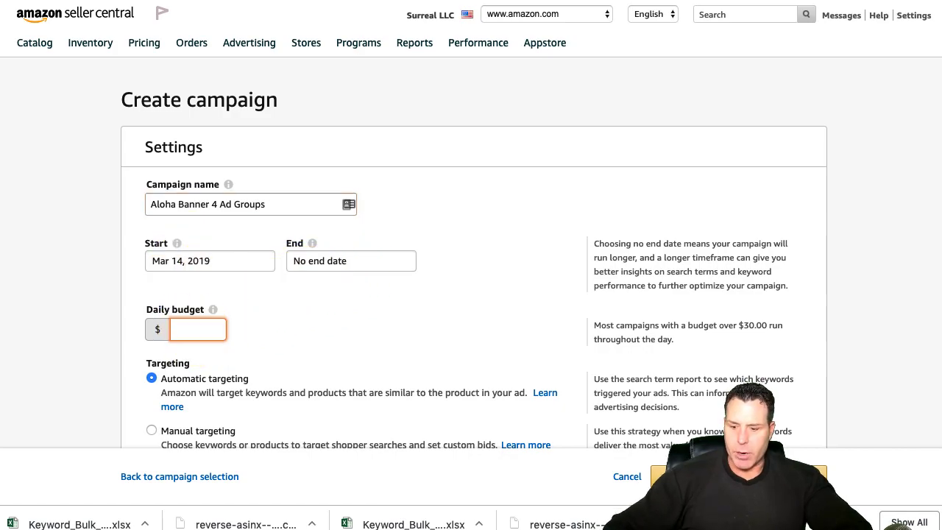
pyautogui.write('100')
pyautogui.scroll(-2, 203, 347)
pyautogui.click(159, 272)
# Name the ad group "Exact Match Aloha Banner" with no trailing space.
pyautogui.scroll(-2, 263, 238)
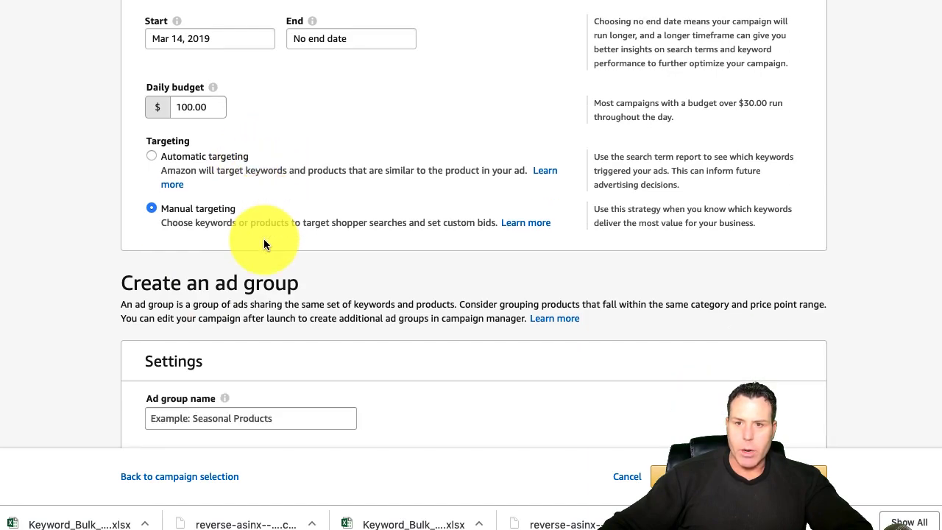
pyautogui.click(212, 383)
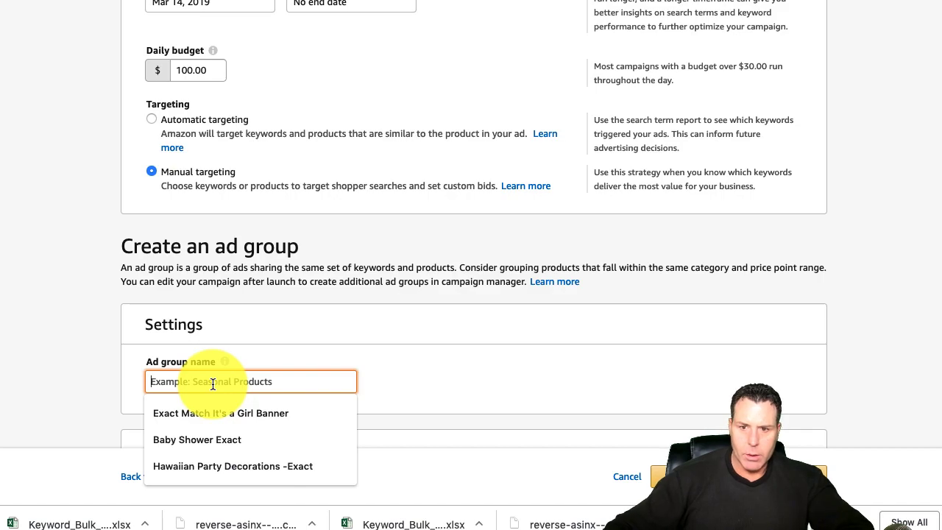
pyautogui.write('Exa')
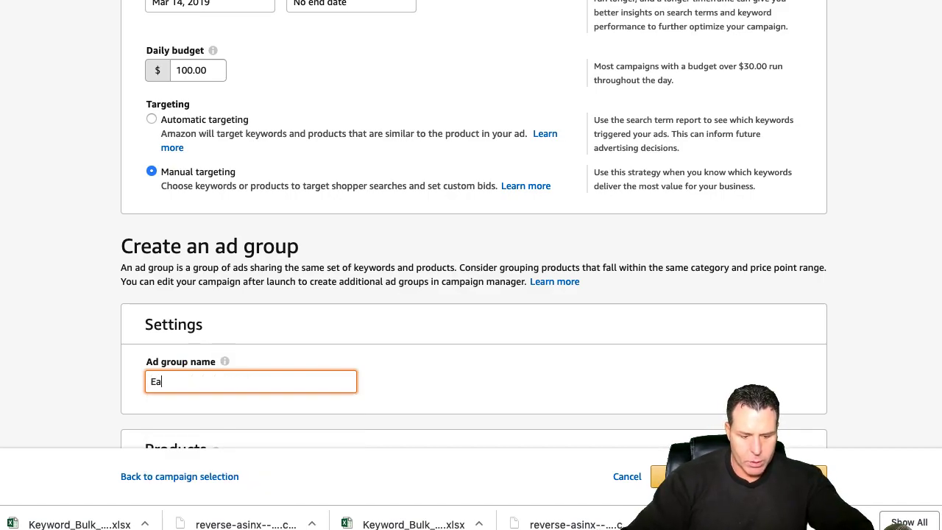
pyautogui.write('ct Mat')
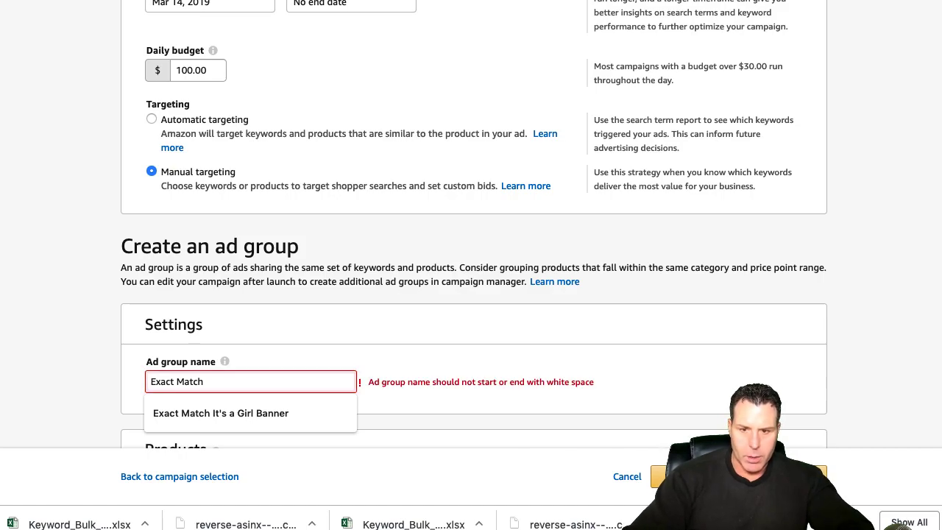
pyautogui.write('ch ')
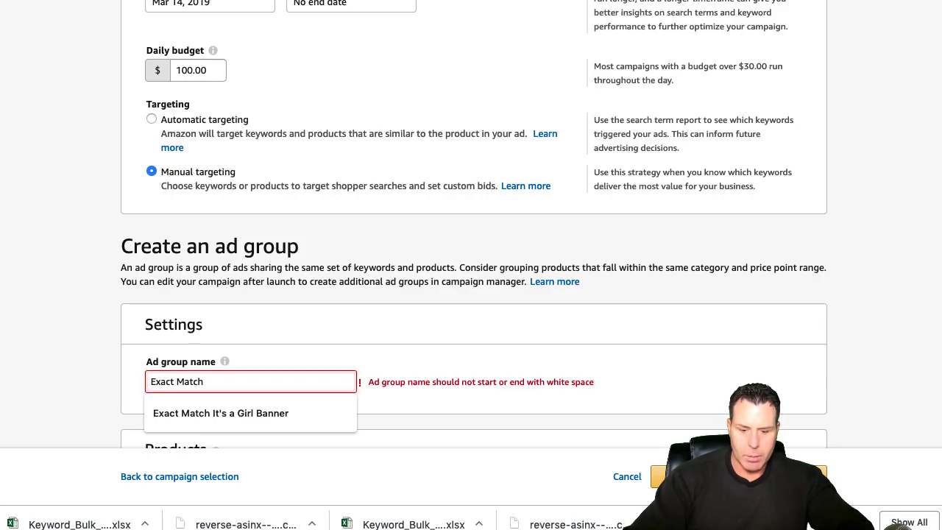
pyautogui.write('Aloha')
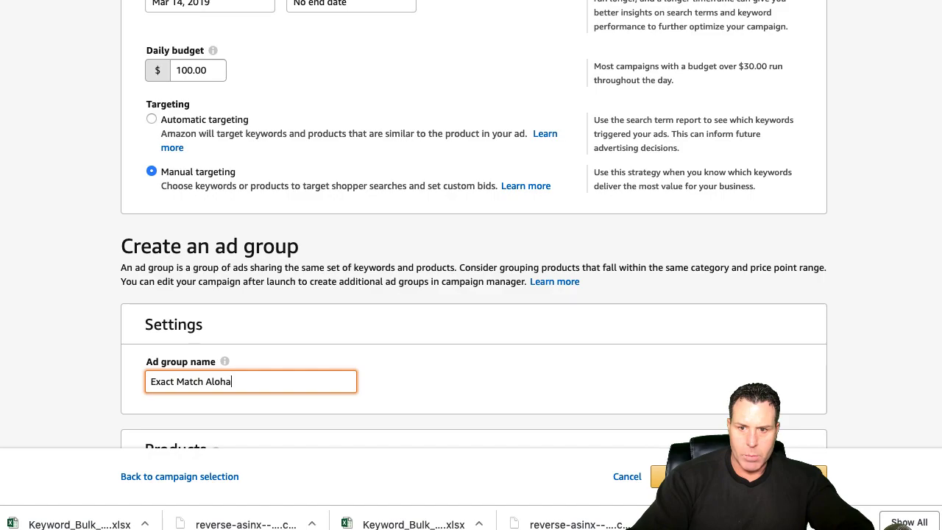
pyautogui.write('Banner')
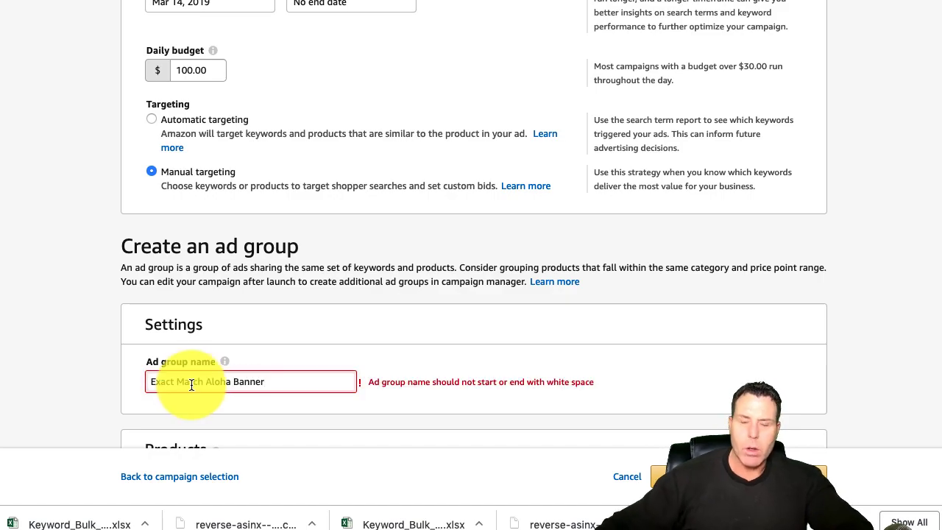
pyautogui.scroll(-3, 235, 358)
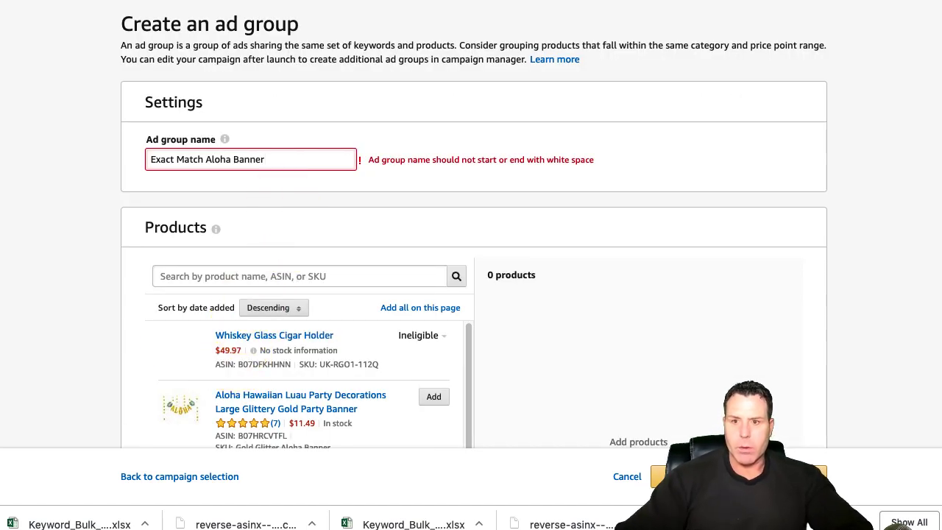
pyautogui.press('BackSpace')
# Add the Aloha Hawaiian Luau Party Decorations banner to the ad group and set the campaign bidding strategy to Fixed bids.
pyautogui.click(429, 399)
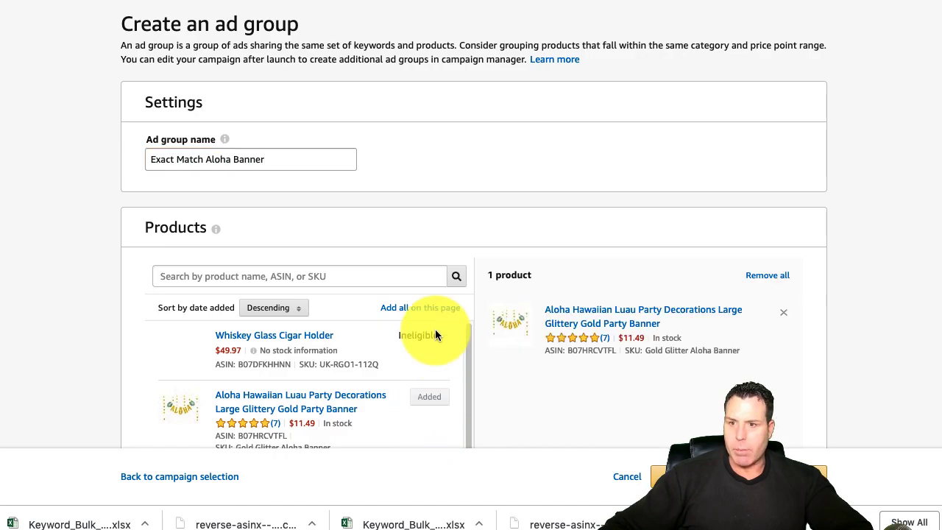
pyautogui.scroll(-1, 432, 338)
pyautogui.scroll(-6, 468, 293)
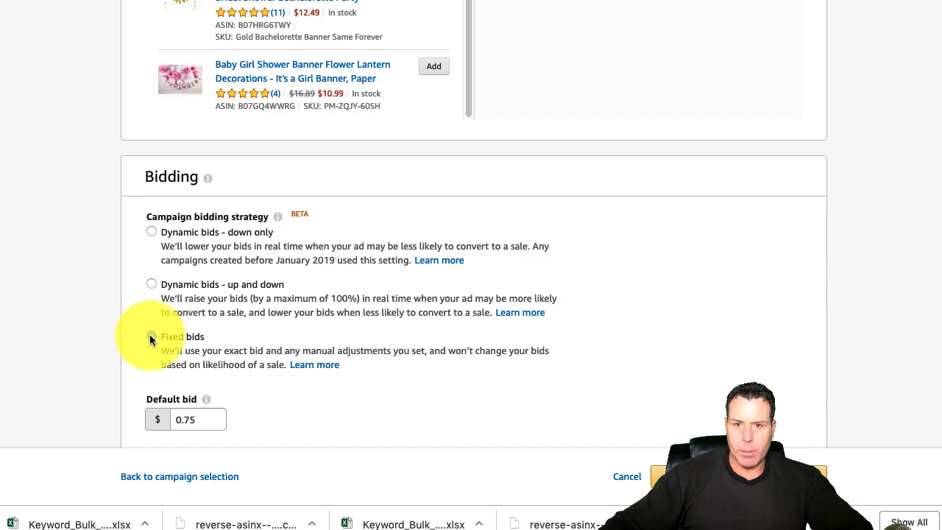
pyautogui.click(151, 336)
pyautogui.scroll(-3, 221, 382)
pyautogui.scroll(-1, 269, 329)
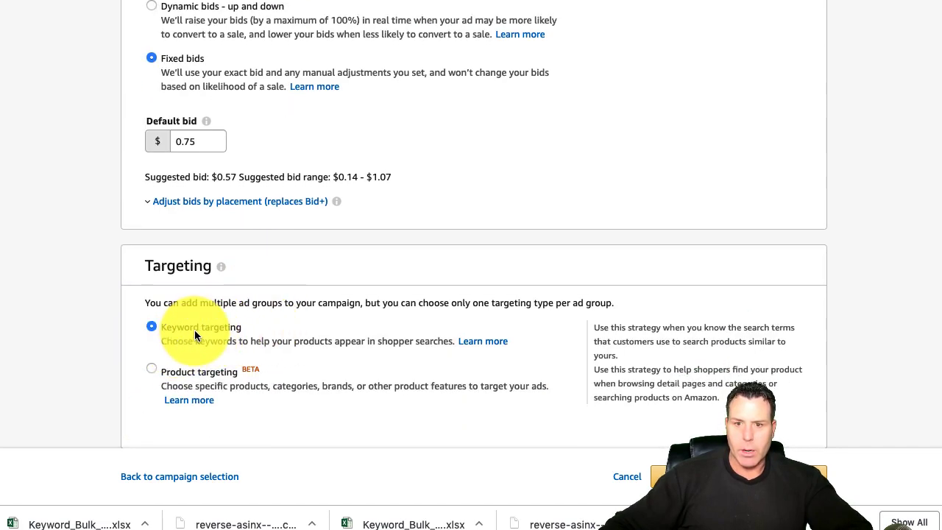
# Choose keyword entry by hand for the ad group with the Exact match type.
pyautogui.scroll(-1, 269, 324)
pyautogui.scroll(-3, 220, 294)
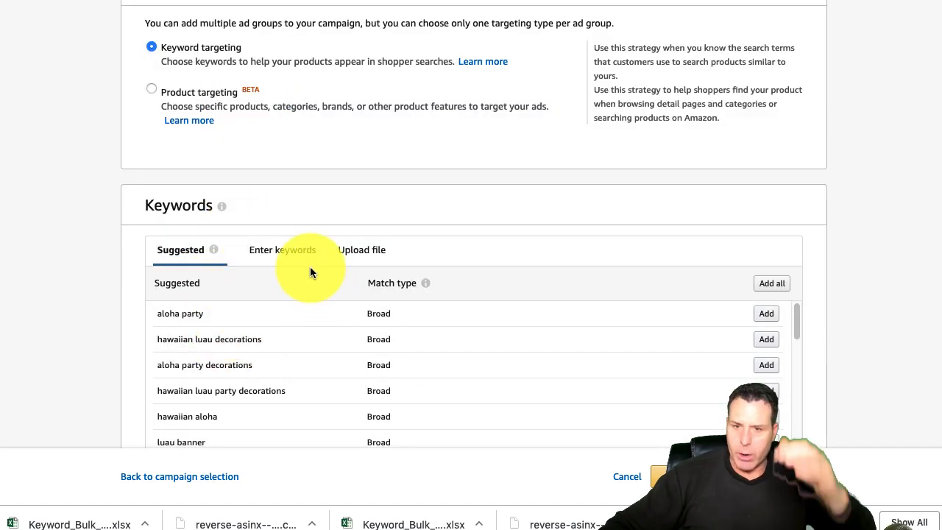
pyautogui.click(297, 253)
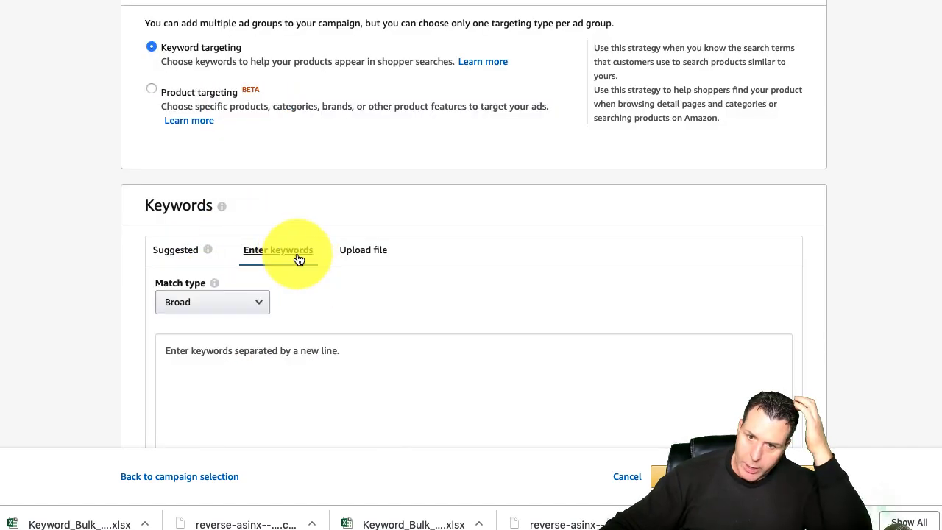
pyautogui.click(258, 308)
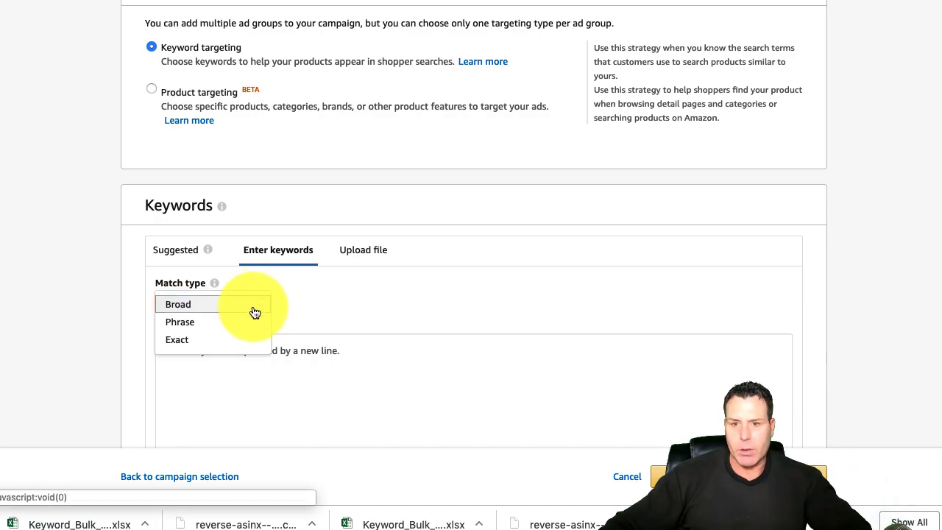
pyautogui.click(196, 341)
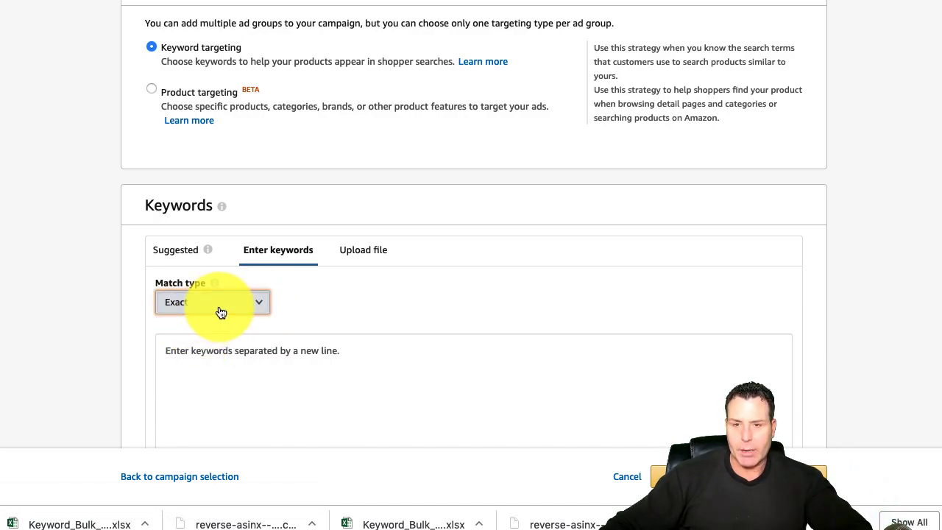
pyautogui.click(221, 313)
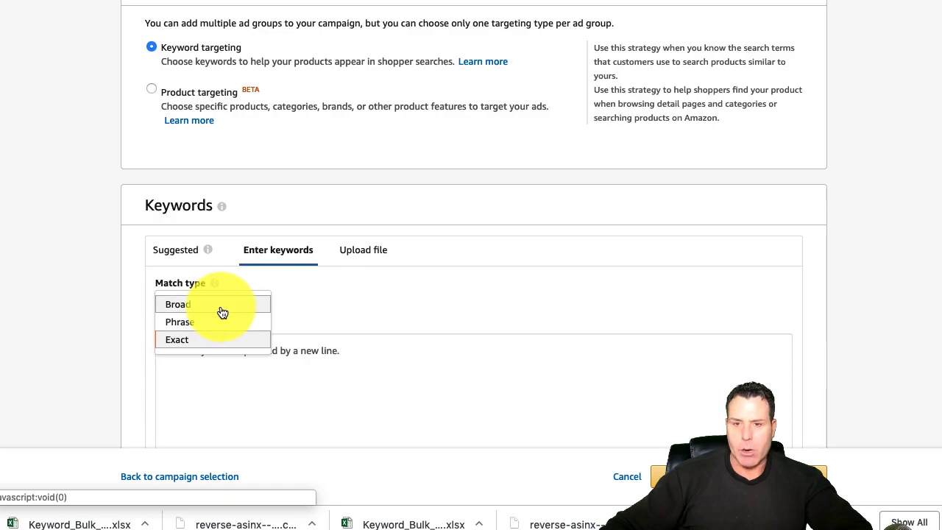
# Switch to the Aloha Banner Keywords sheet in Excel and set "luau party supplies" to match type Exact with a bid of 0.5.
pyautogui.press('super+Tab')
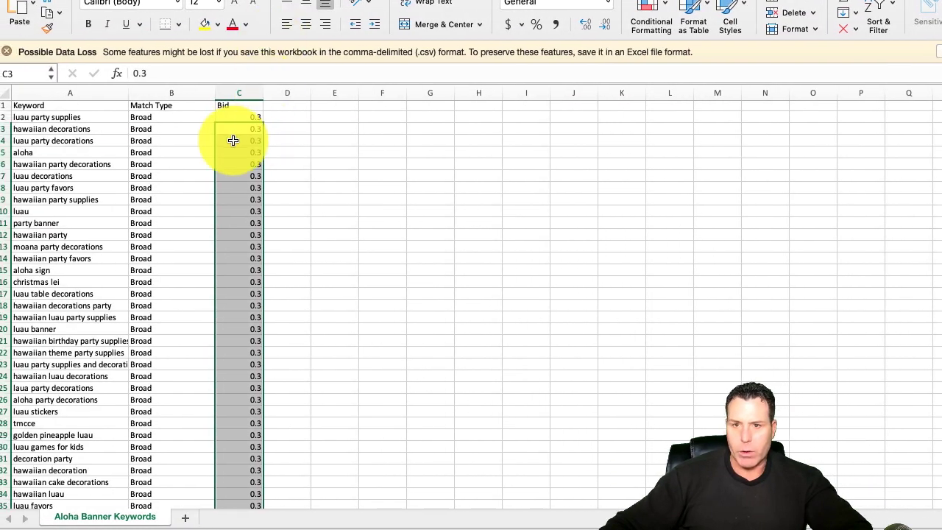
pyautogui.click(202, 139)
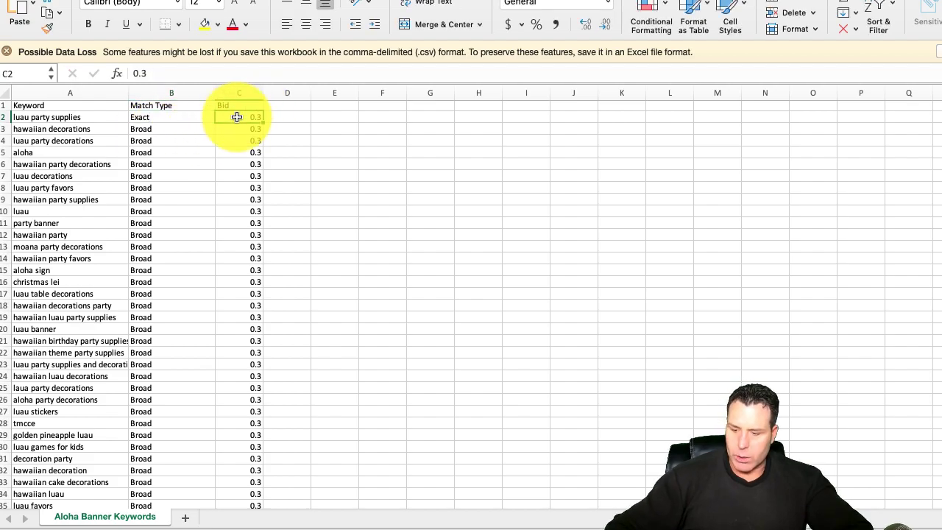
pyautogui.click(158, 140)
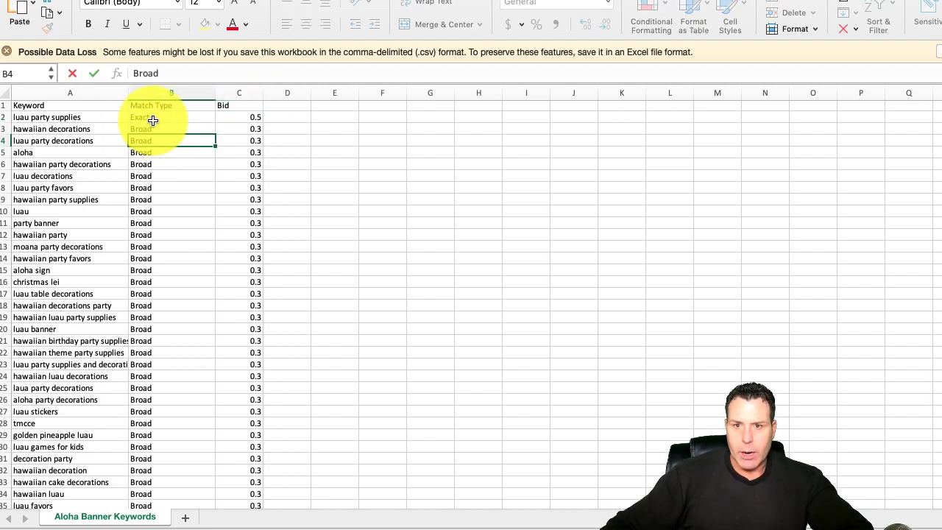
# Copy the Exact match type and 0.5 bid of the first keyword to all remaining keyword rows.
pyautogui.click(176, 117)
pyautogui.moveTo(177, 117); pyautogui.dragTo(252, 120)
pyautogui.rightClick(253, 120)
pyautogui.click(269, 140)
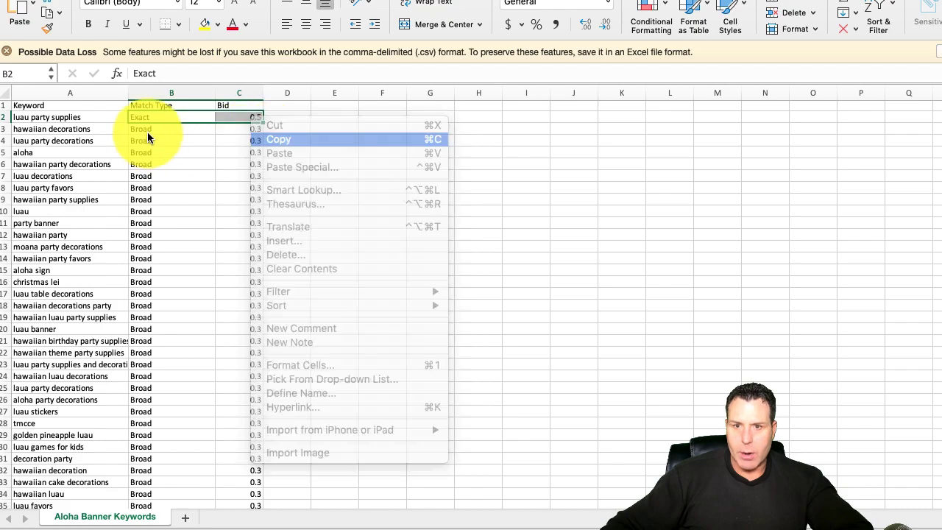
pyautogui.moveTo(145, 127); pyautogui.dragTo(167, 432)
pyautogui.rightClick(163, 432)
pyautogui.click(187, 464)
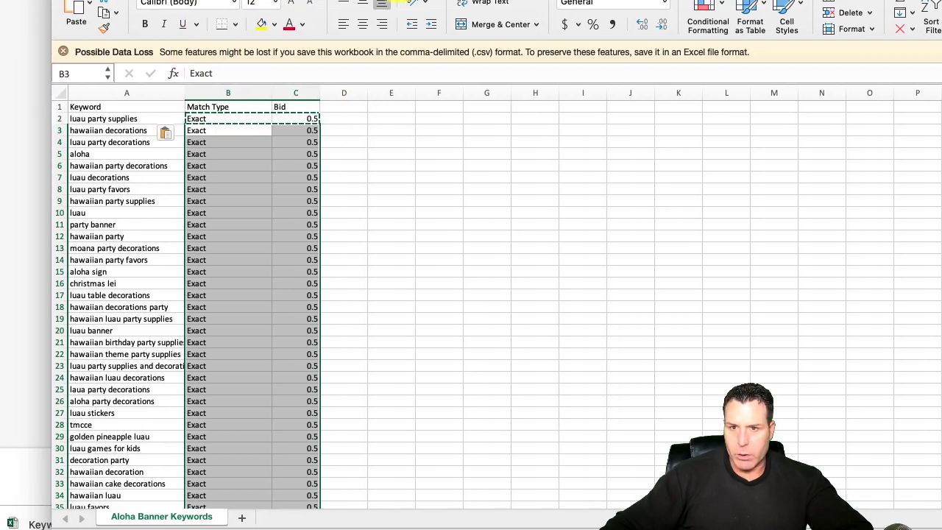
pyautogui.press('Escape')
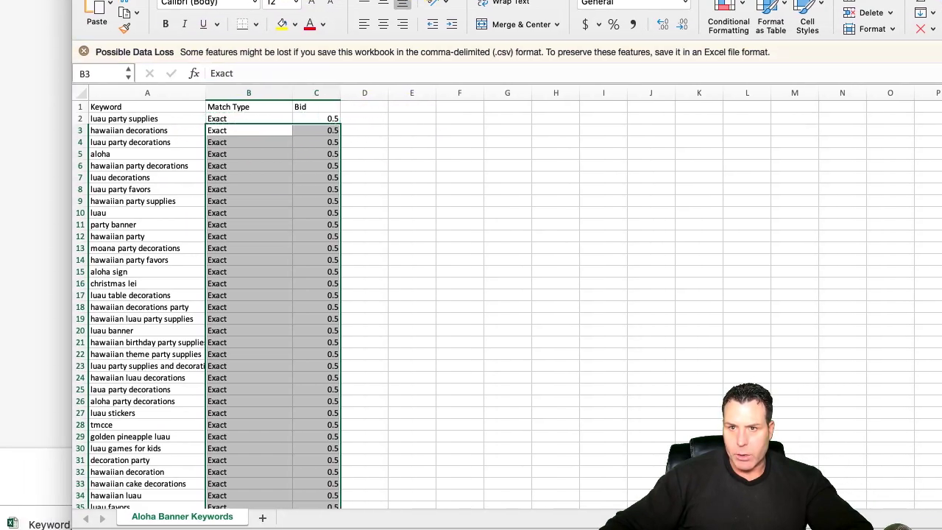
# Switch back to Amazon Seller Central and upload Aloha Banner Keywords.csv as the ad group's keywords.
pyautogui.moveTo(132, 0); pyautogui.dragTo(941, 0)
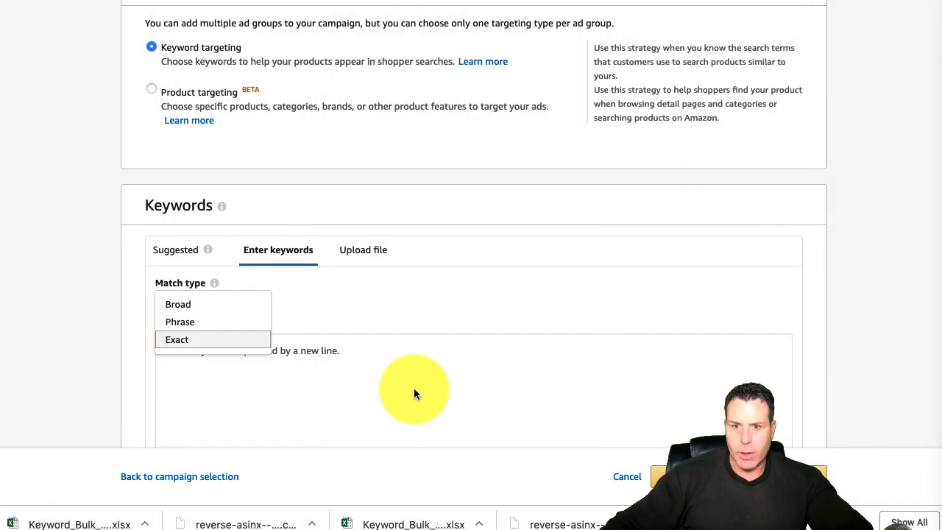
pyautogui.click(365, 249)
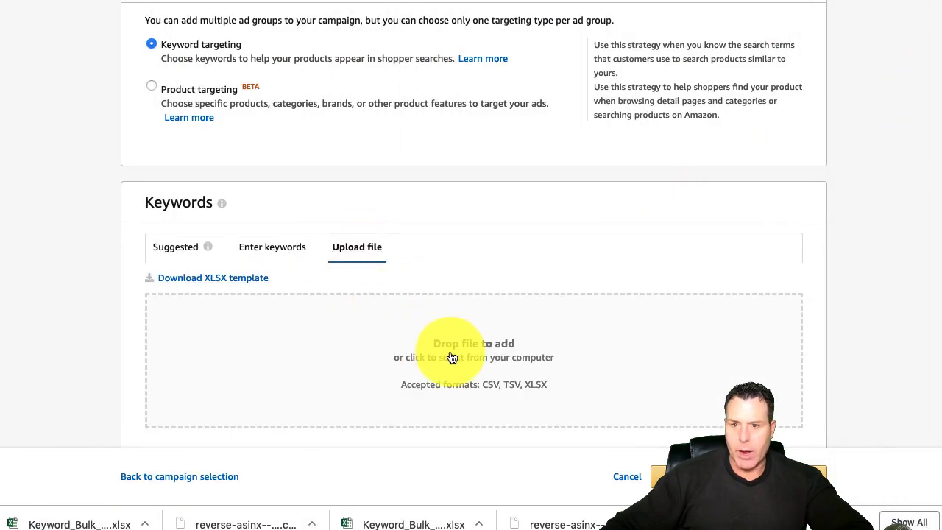
pyautogui.click(459, 350)
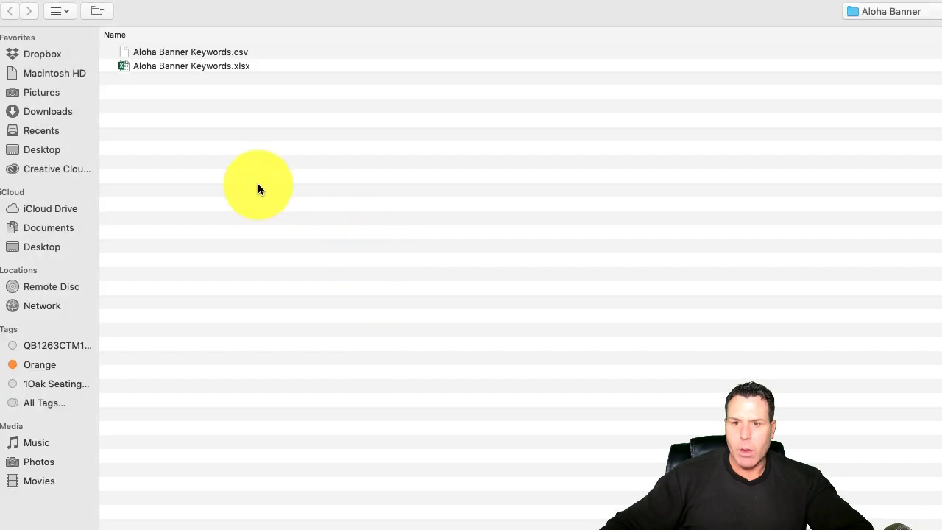
pyautogui.doubleClick(184, 51)
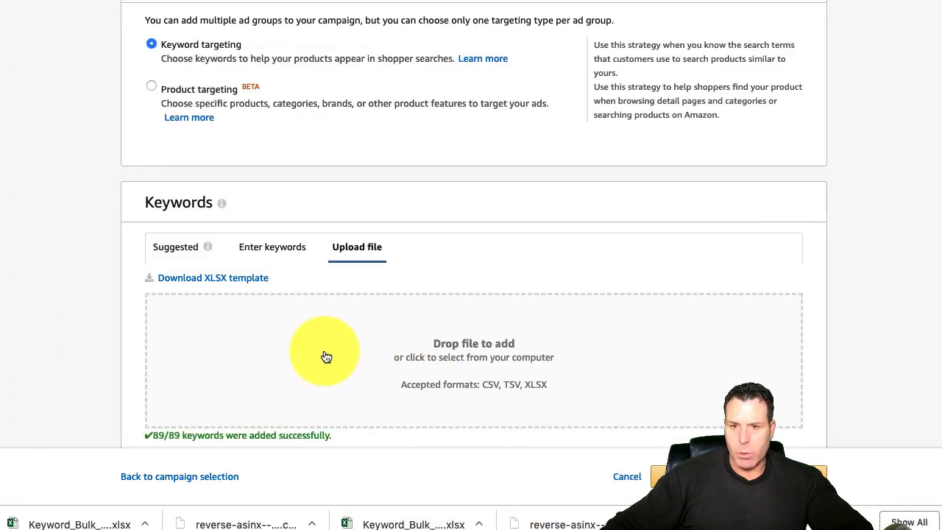
# Review the uploaded keywords' match types, suggested bids and keyword bids, and the optional negative keywords section.
pyautogui.scroll(-3, 294, 383)
pyautogui.scroll(-2, 359, 362)
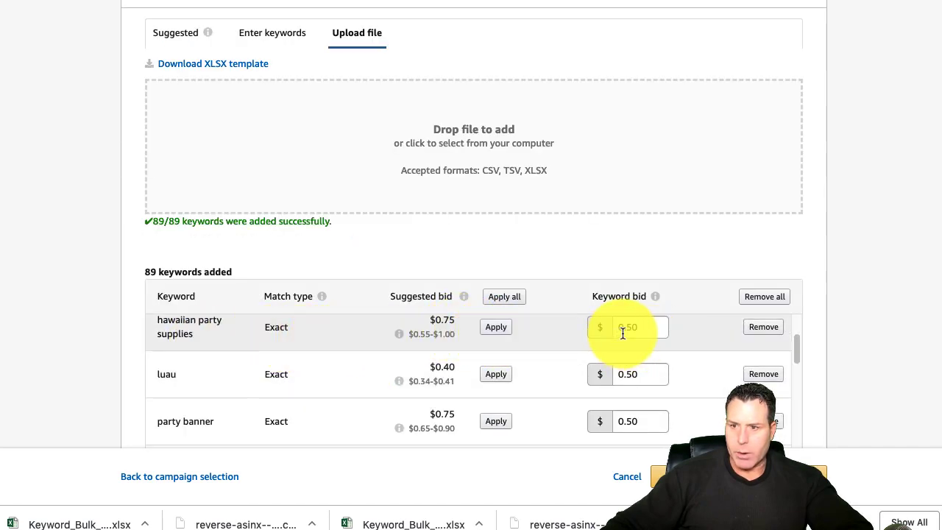
pyautogui.scroll(-10, 633, 353)
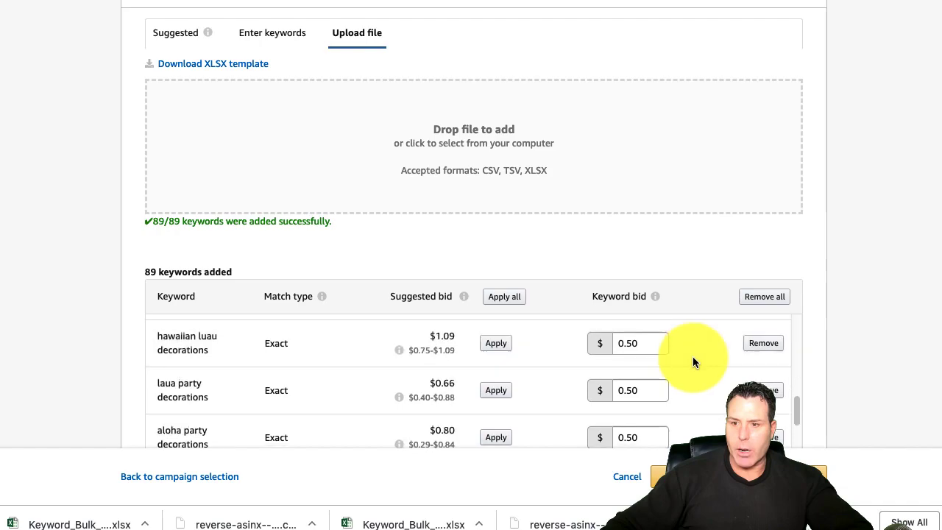
pyautogui.scroll(10, 698, 350)
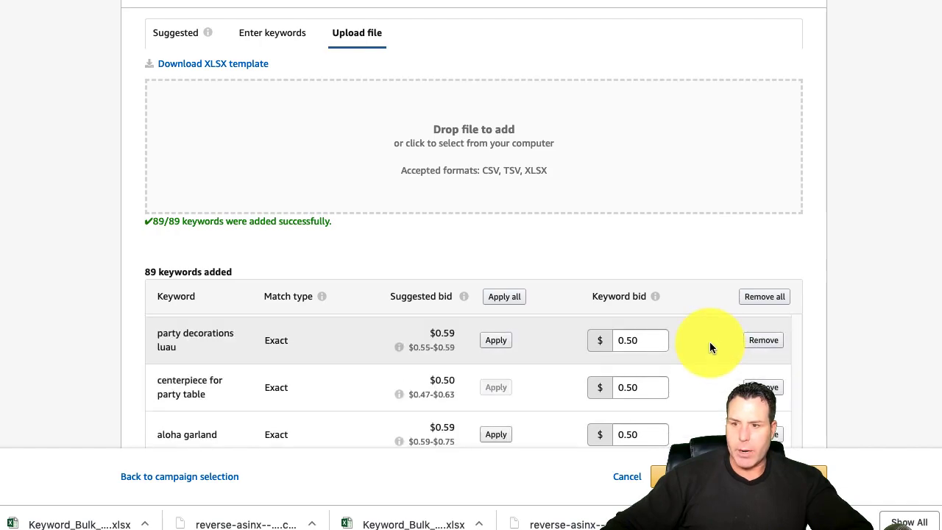
pyautogui.scroll(8, 663, 357)
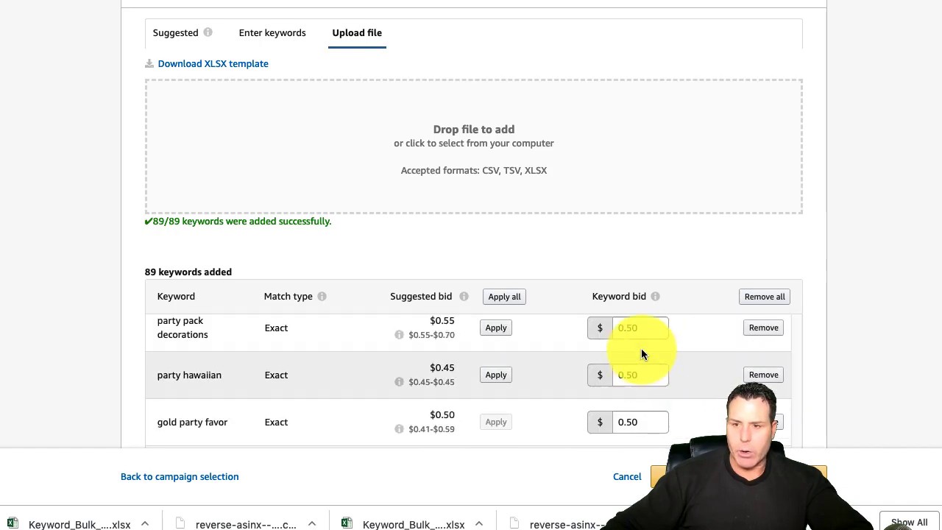
pyautogui.scroll(-10, 637, 359)
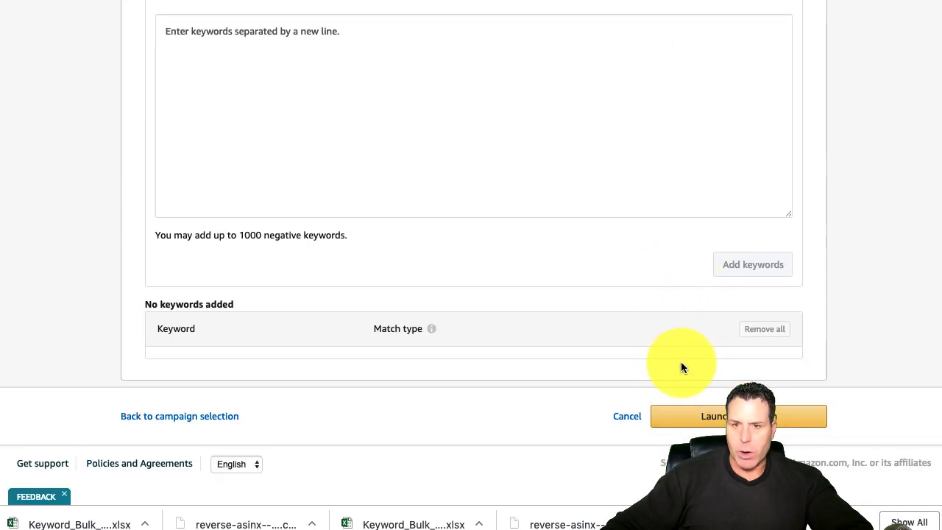
pyautogui.scroll(3, 681, 354)
pyautogui.scroll(-1, 682, 354)
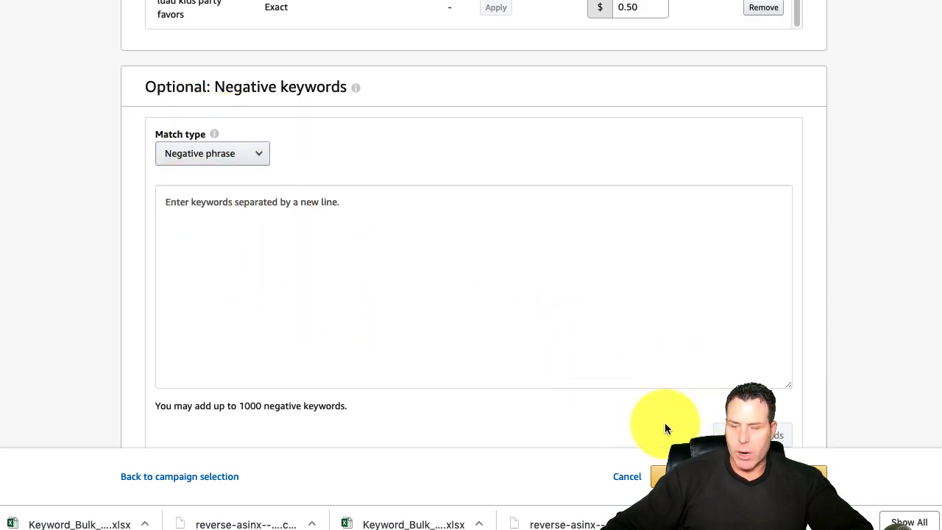
# Leave the unlaunched campaign for the campaign manager and open the existing "Aloha Banner 4 Ad Sets" campaign.
pyautogui.scroll(20, 660, 418)
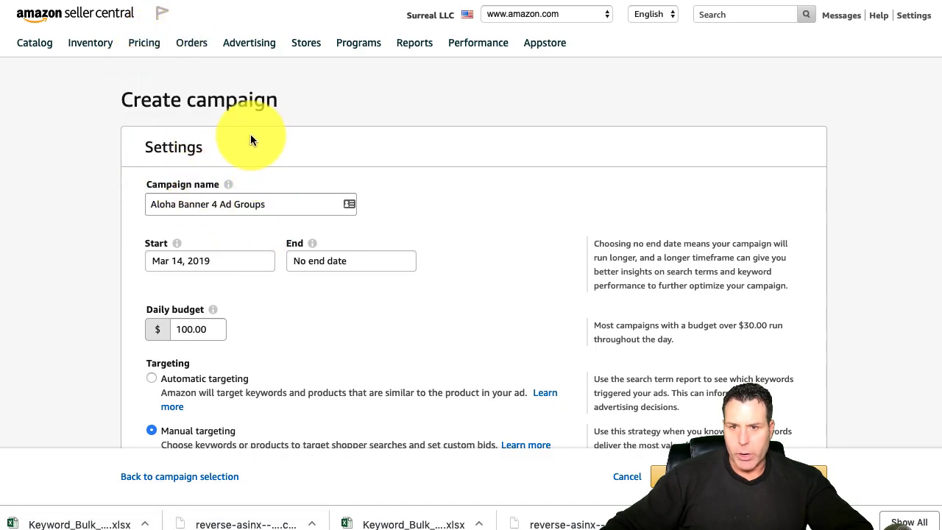
pyautogui.scroll(-1, 543, 191)
pyautogui.scroll(1, 544, 192)
pyautogui.moveTo(251, 51)
pyautogui.click(259, 77)
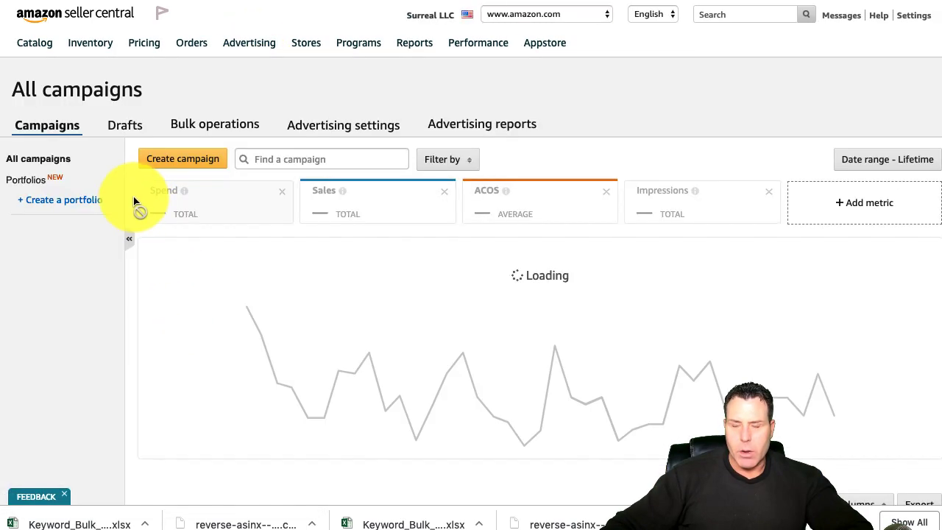
pyautogui.scroll(-4, 189, 442)
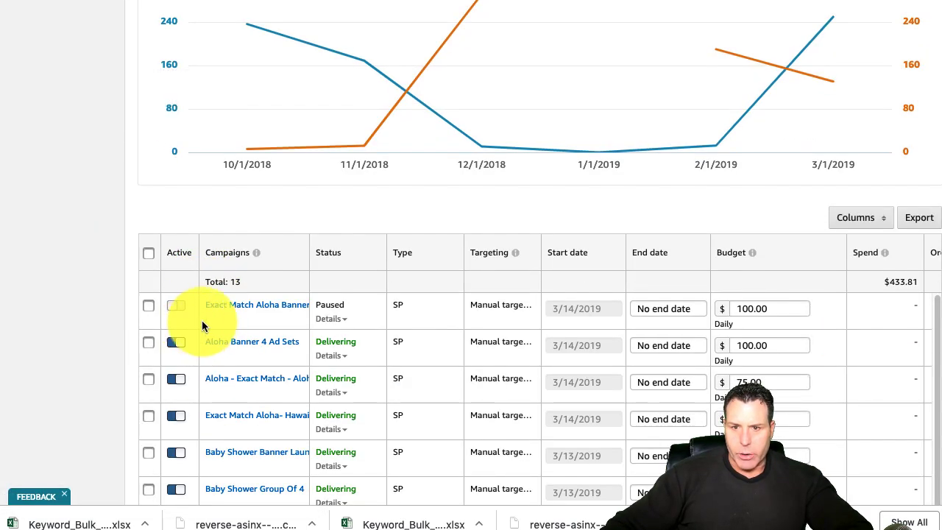
pyautogui.click(261, 344)
# Open the "Exact Match Aloha Banner" ad group and display its keyword targeting list.
pyautogui.scroll(-5, 202, 254)
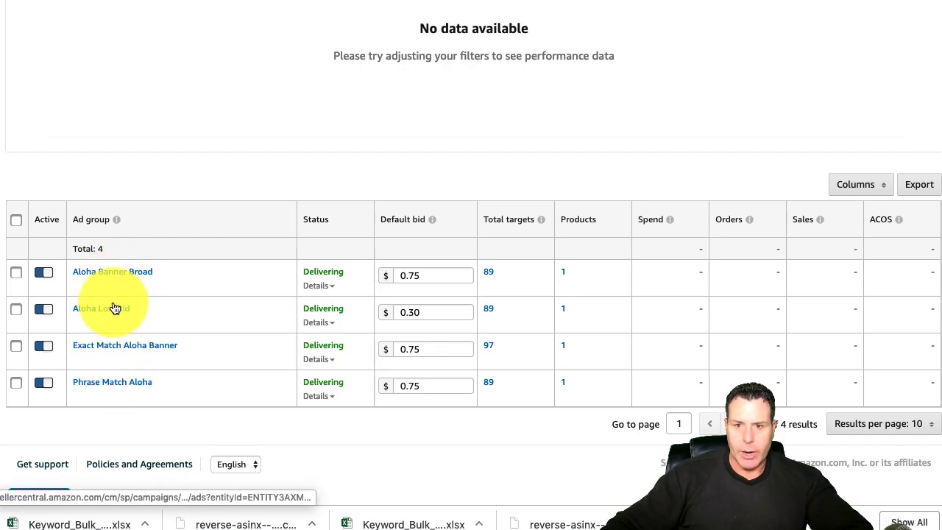
pyautogui.click(121, 350)
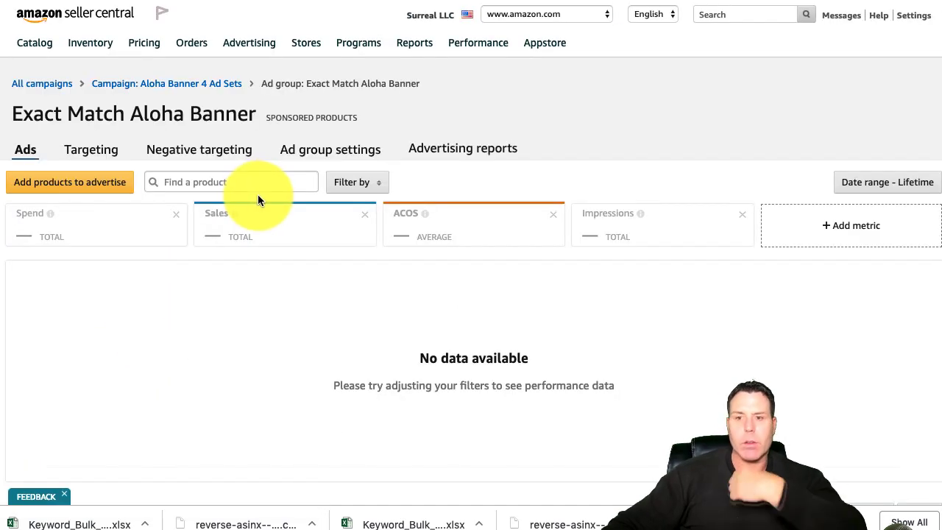
pyautogui.scroll(-5, 299, 220)
pyautogui.scroll(4, 250, 301)
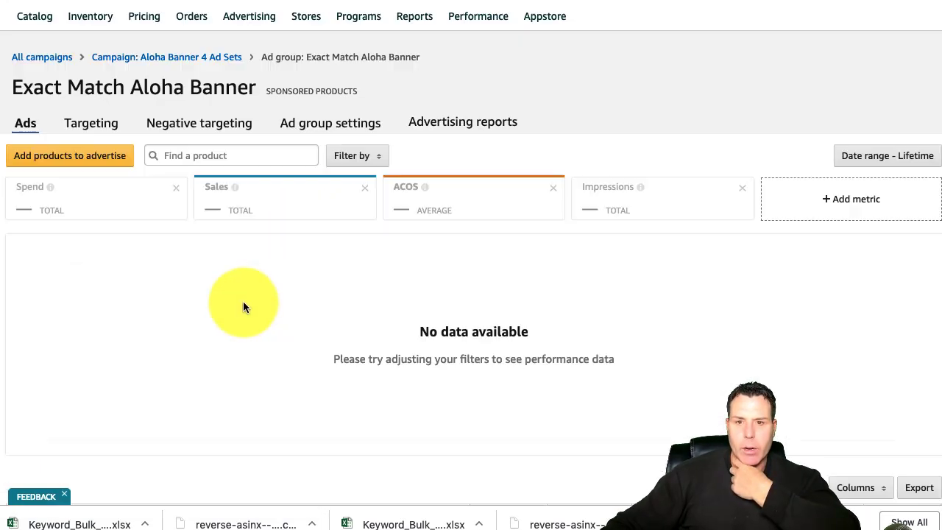
pyautogui.scroll(-4, 95, 257)
pyautogui.scroll(5, 121, 284)
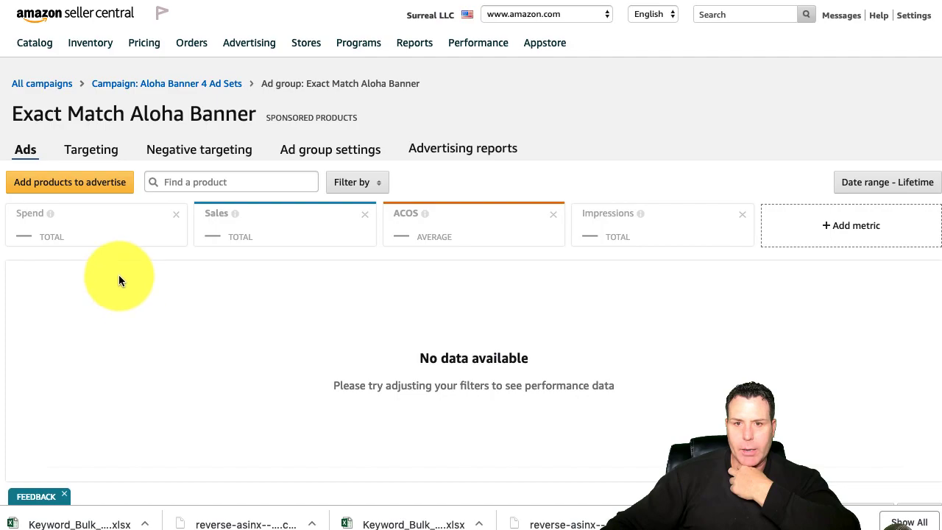
pyautogui.click(91, 150)
pyautogui.scroll(-6, 345, 265)
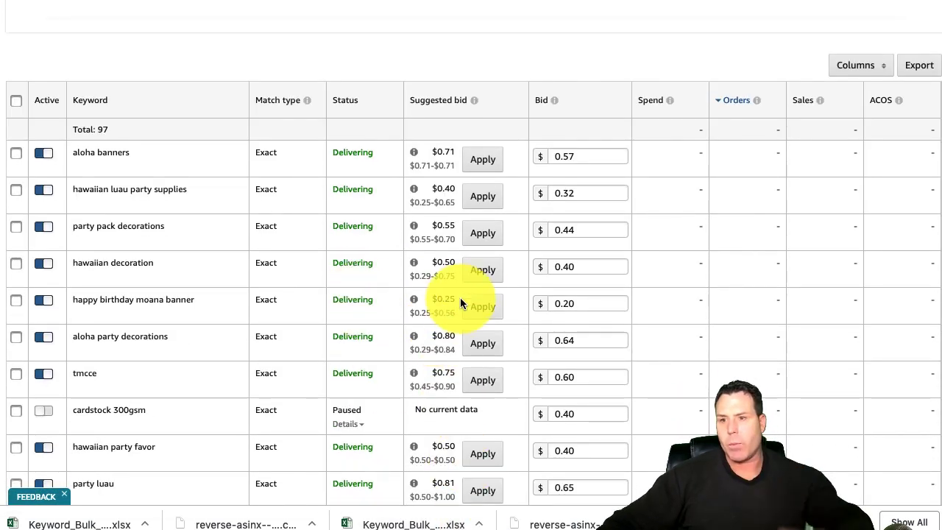
# Show 100 results per page in the ad group's keyword list.
pyautogui.scroll(-2, 714, 418)
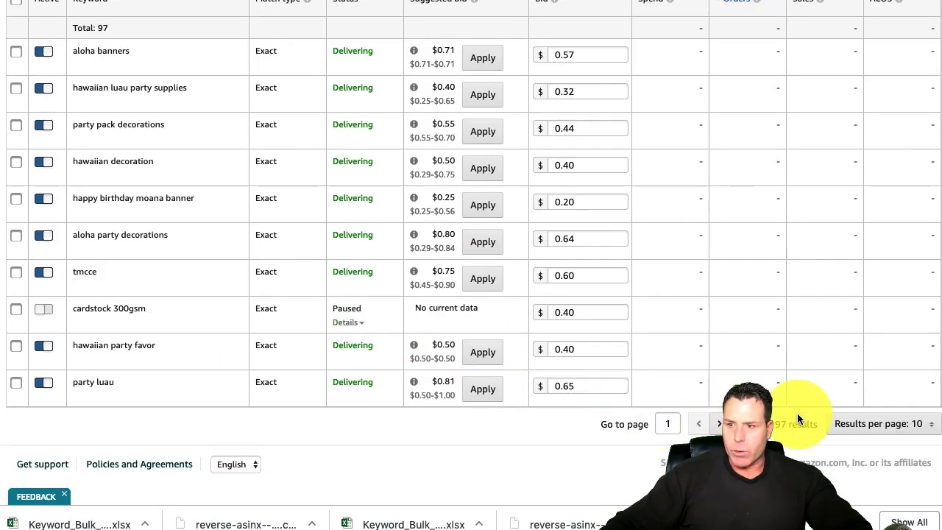
pyautogui.click(924, 435)
pyautogui.click(875, 483)
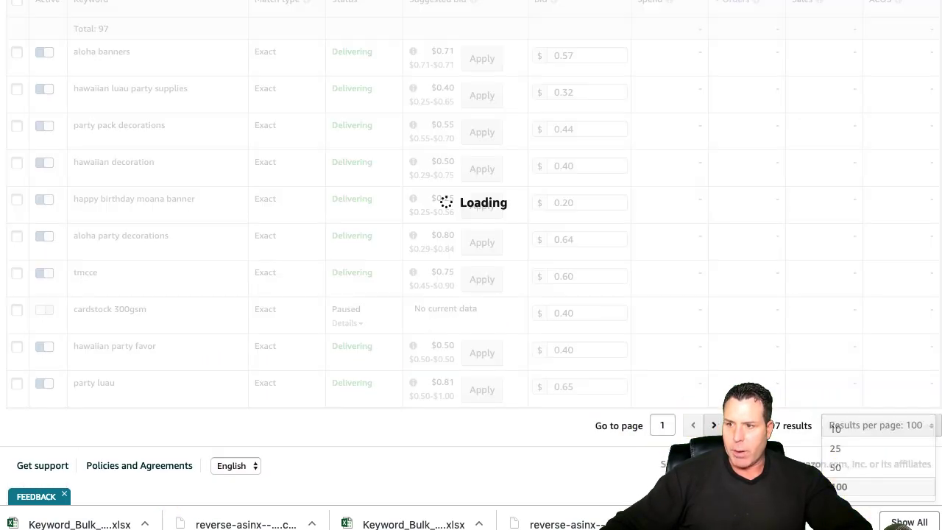
# Select all keywords in the ad group and try to apply the suggested bids to them.
pyautogui.scroll(7, 148, 405)
pyautogui.scroll(-5, 166, 409)
pyautogui.scroll(-10, 199, 395)
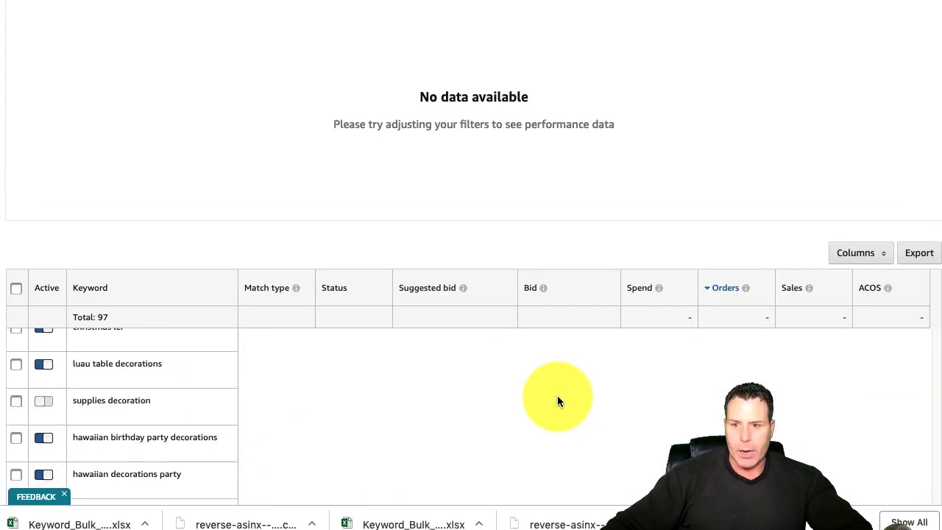
pyautogui.scroll(8, 463, 405)
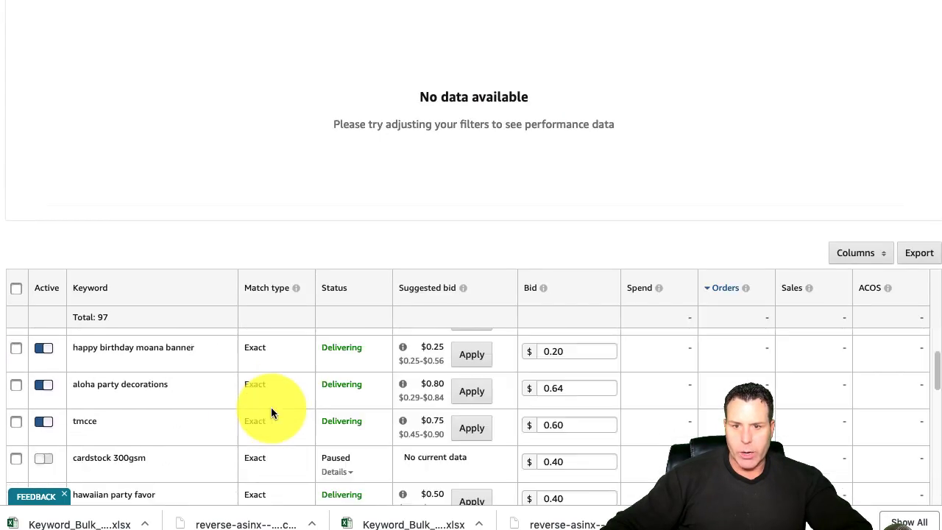
pyautogui.click(16, 288)
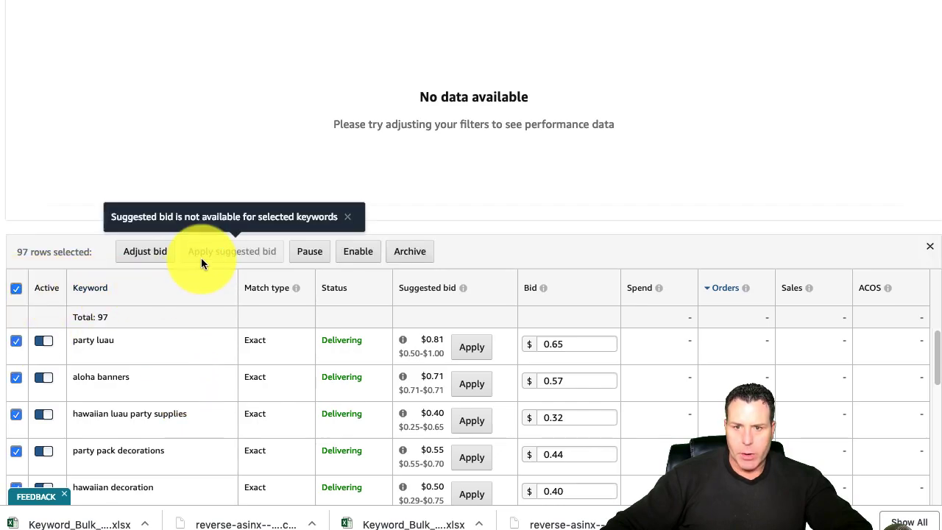
pyautogui.tripleClick(227, 253)
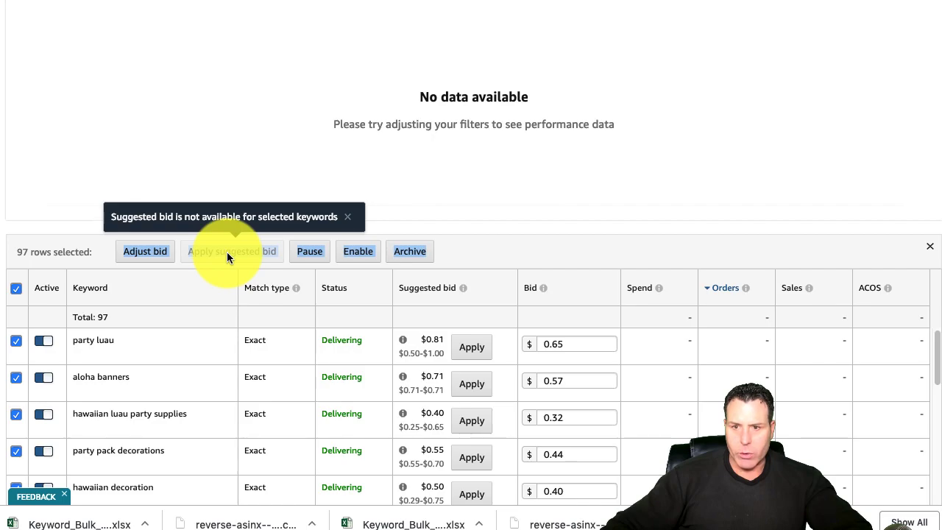
# Deselect the keywords "cardstock 300gsm", "hawaiian background" and "felt wall hanging for kids", and pause the felt wall hanging keyword.
pyautogui.click(251, 177)
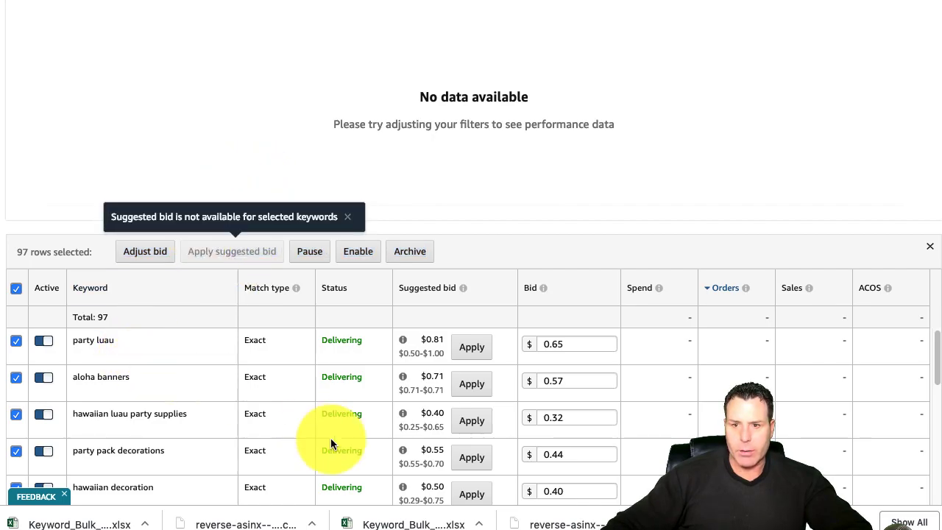
pyautogui.scroll(-5, 654, 453)
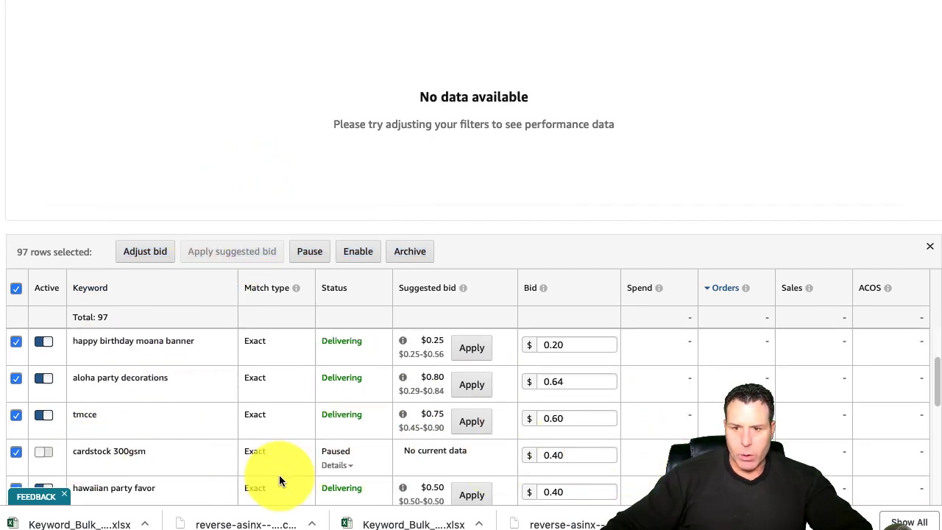
pyautogui.click(18, 453)
pyautogui.scroll(-4, 210, 433)
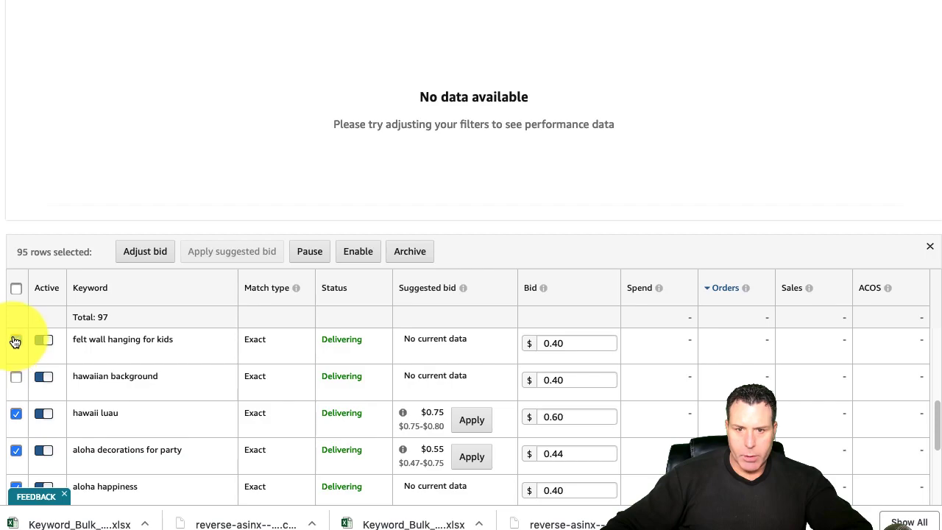
pyautogui.scroll(1, 25, 360)
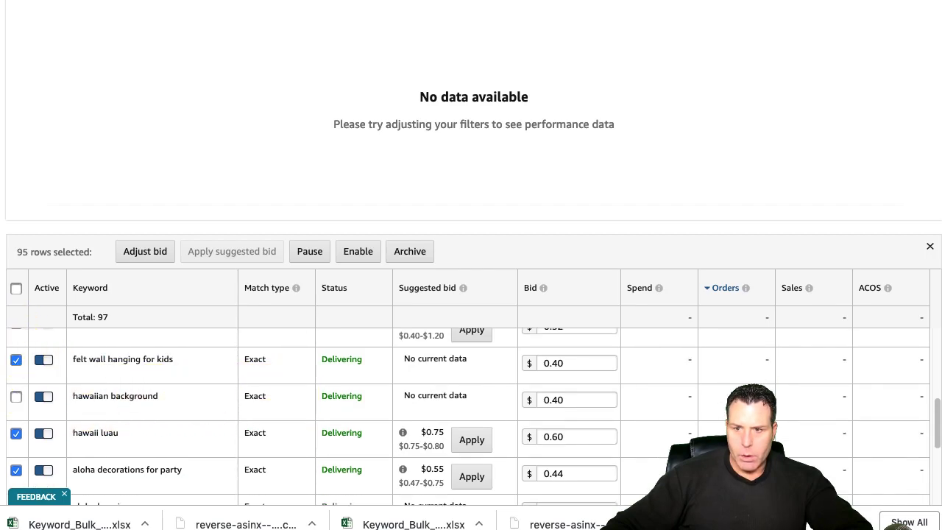
pyautogui.click(17, 360)
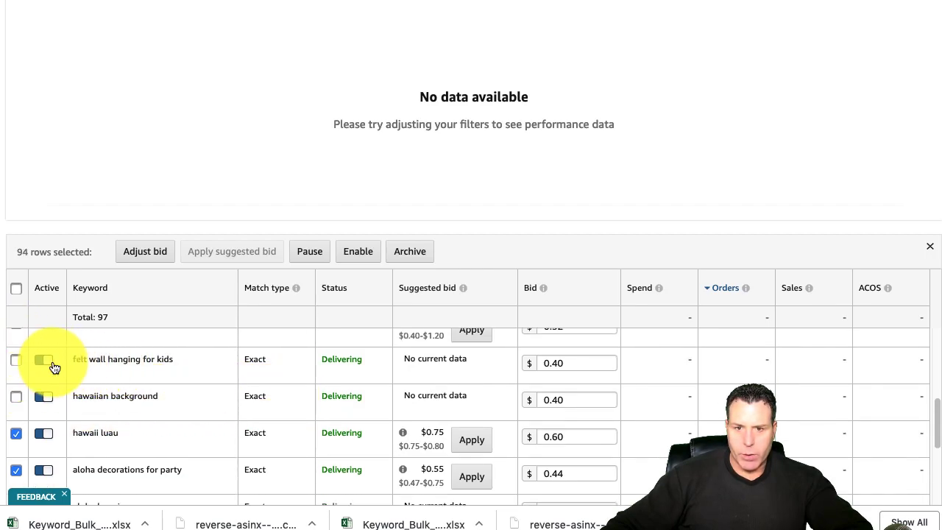
pyautogui.click(44, 360)
# Deselect the keywords "aloha happiness" and "supplies decoration", which have no suggested bid.
pyautogui.scroll(-2, 213, 408)
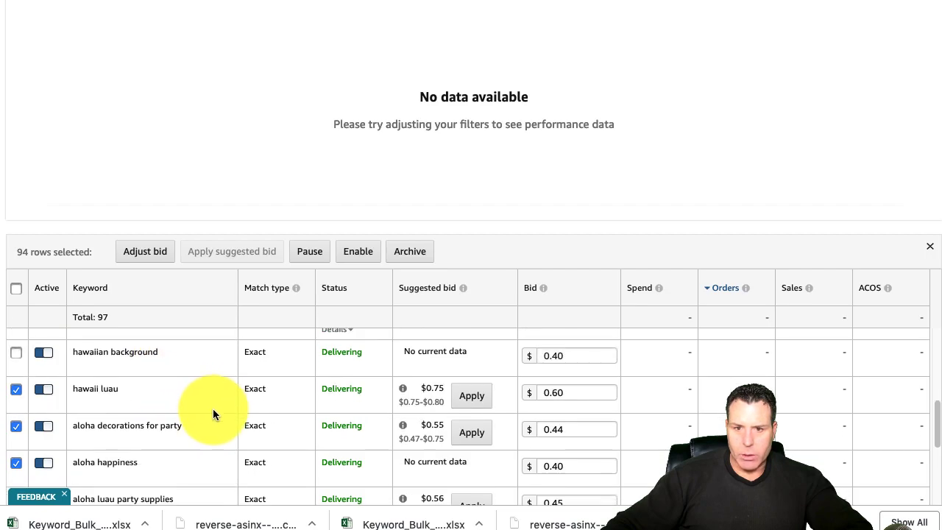
pyautogui.scroll(-2, 210, 413)
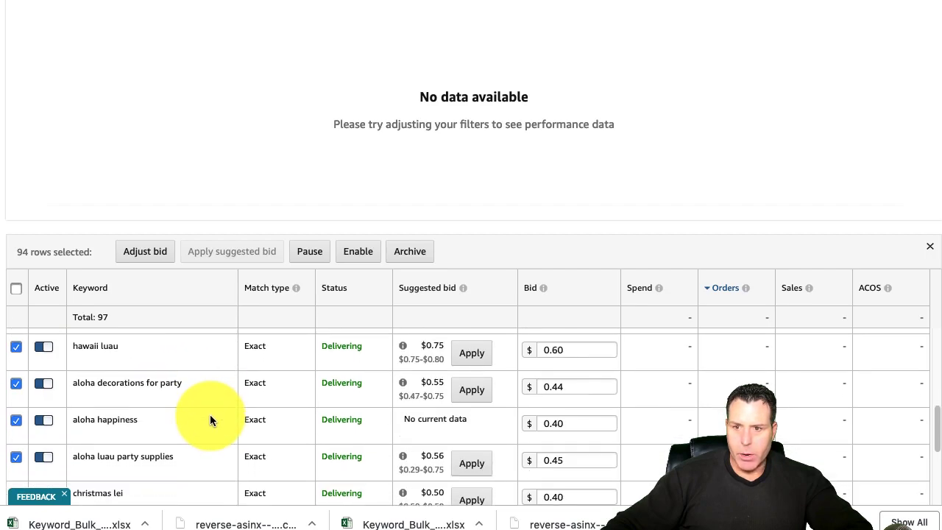
pyautogui.click(26, 423)
pyautogui.scroll(-5, 200, 415)
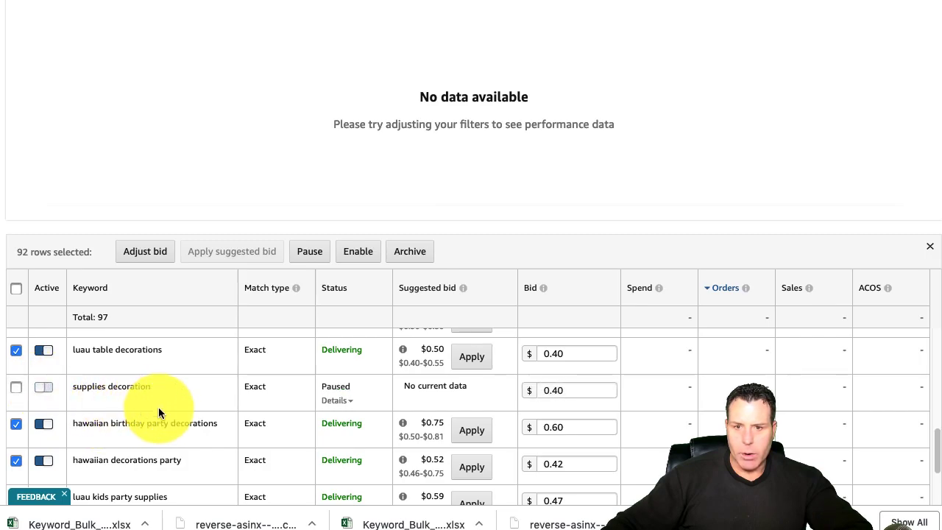
# Remove "9 year old boy party favors" and "a is for aloha" from the keyword selection.
pyautogui.scroll(-10, 214, 417)
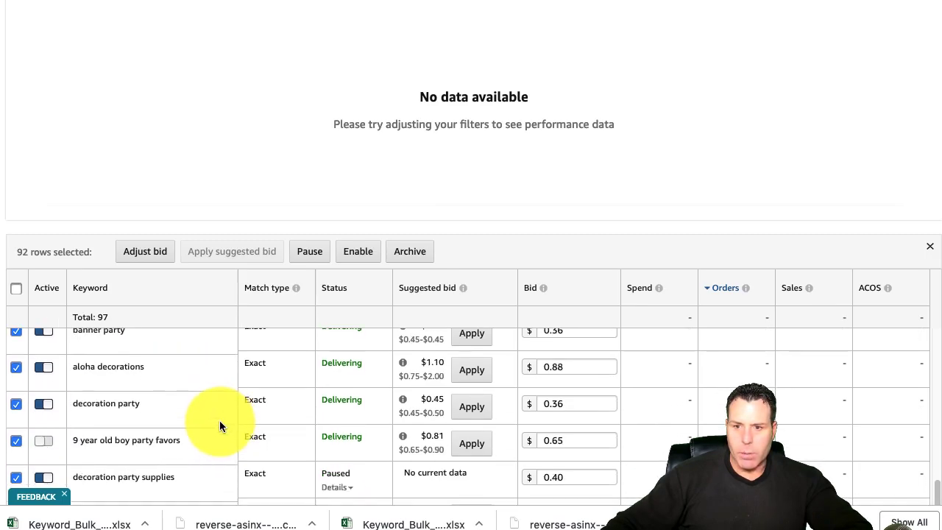
pyautogui.click(29, 441)
pyautogui.scroll(-5, 252, 430)
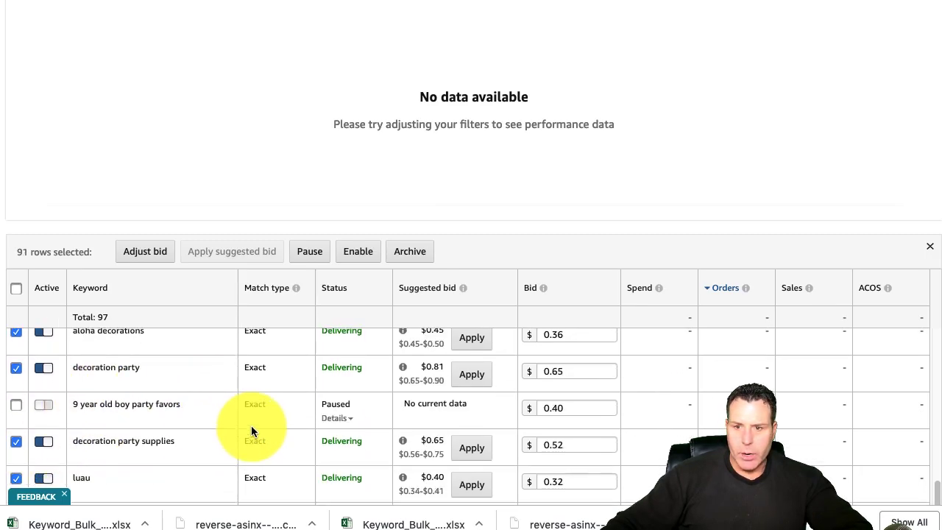
pyautogui.scroll(-12, 250, 435)
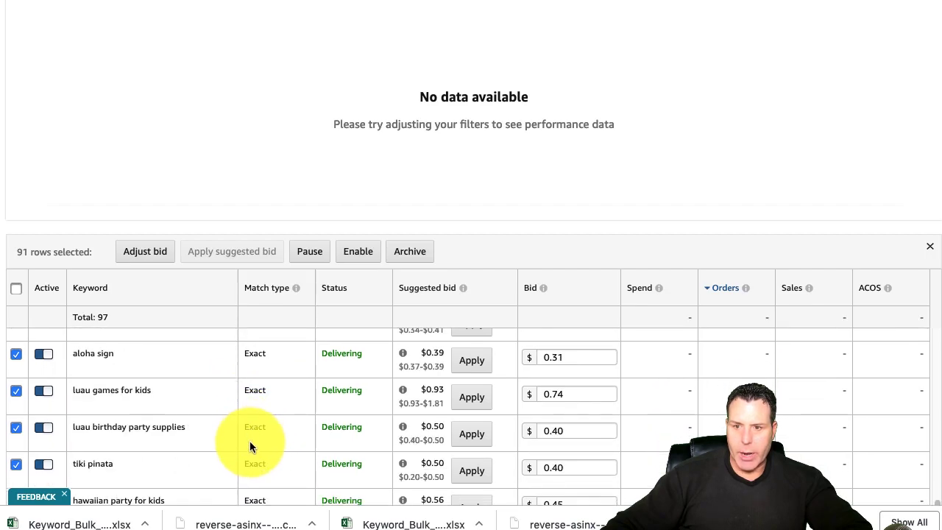
pyautogui.scroll(-10, 254, 435)
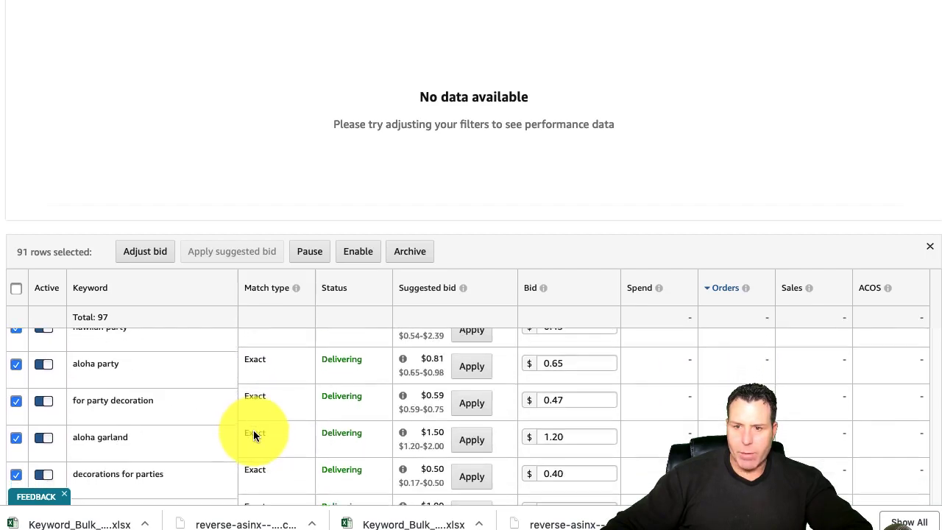
pyautogui.scroll(-5, 252, 434)
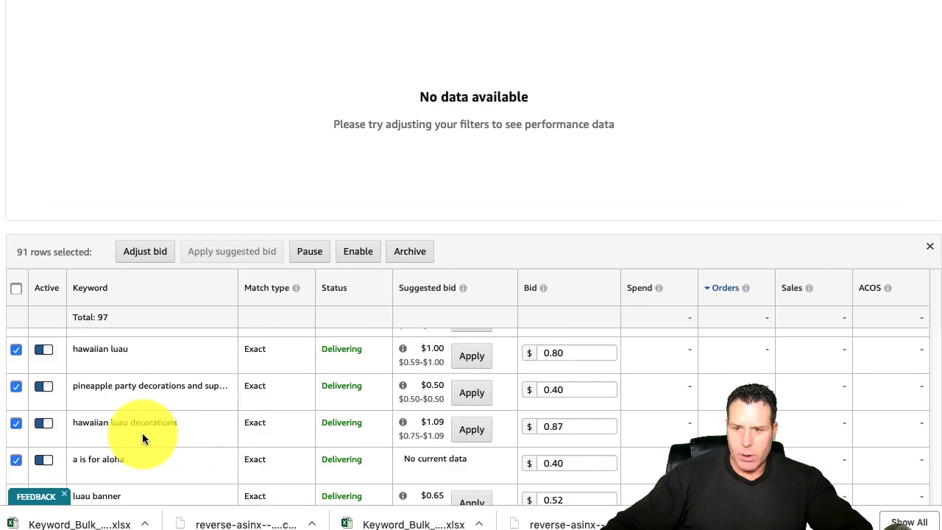
pyautogui.click(15, 464)
# Deselect "luau kids party", "13 year old party supplies" and "luau kids party favors" among the remaining keywords.
pyautogui.scroll(-12, 251, 387)
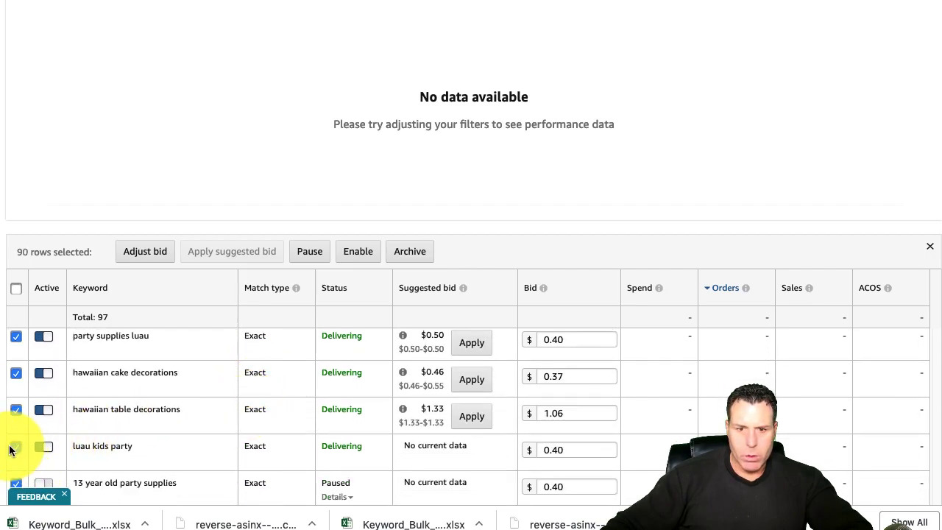
pyautogui.click(15, 484)
pyautogui.scroll(-1, 132, 448)
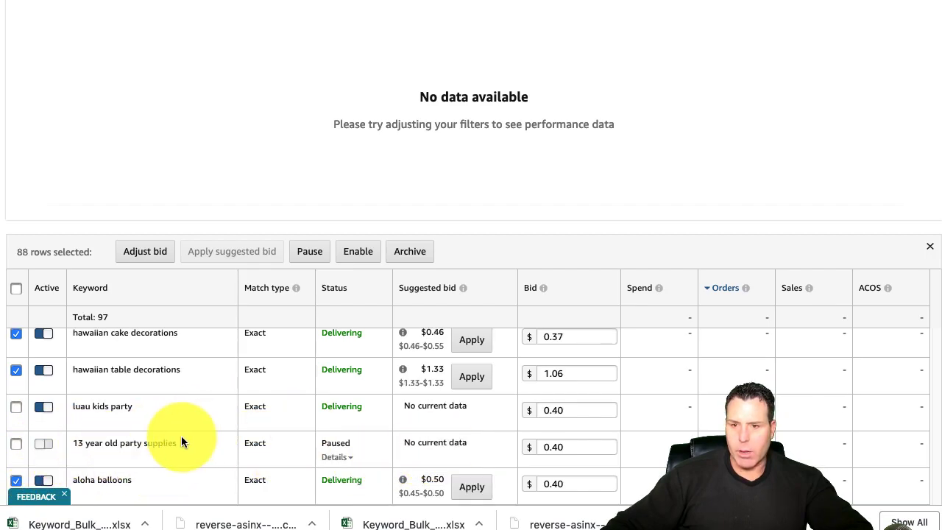
pyautogui.scroll(-1, 147, 439)
pyautogui.scroll(-5, 191, 437)
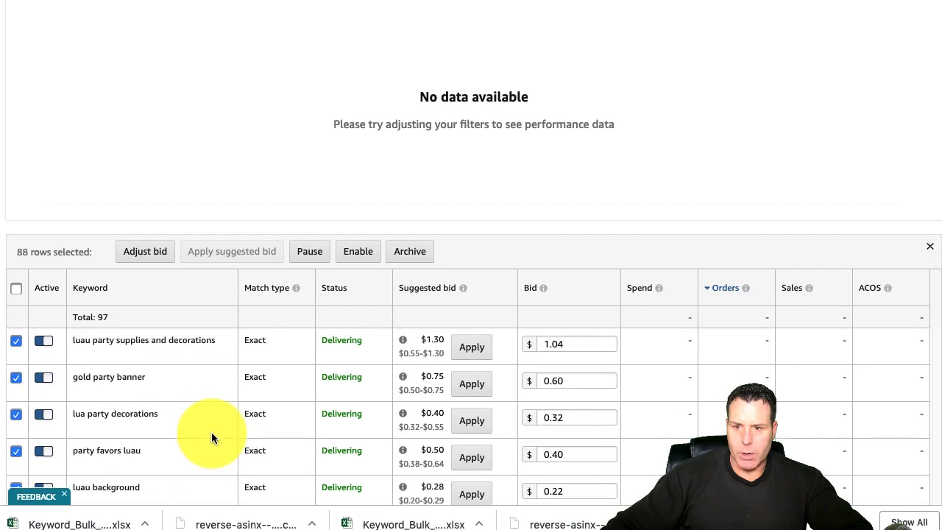
pyautogui.scroll(-3, 211, 424)
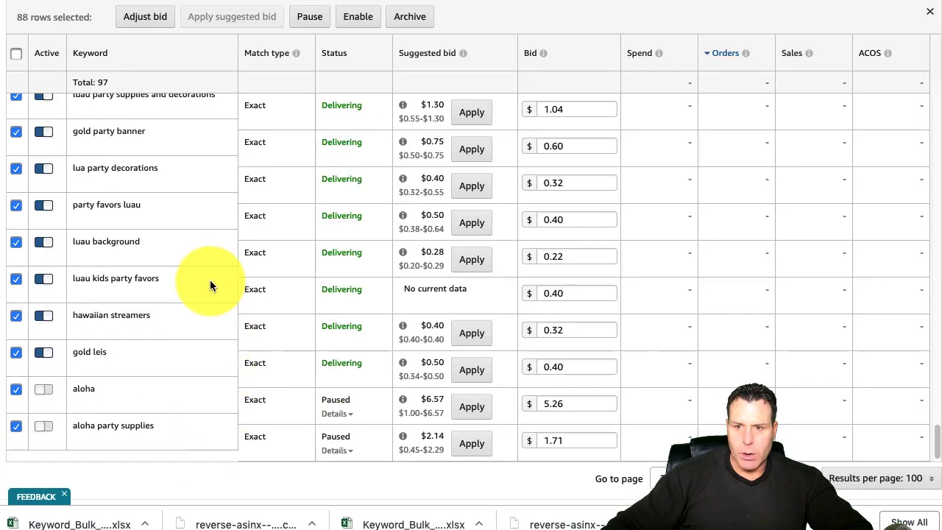
pyautogui.scroll(-5, 229, 360)
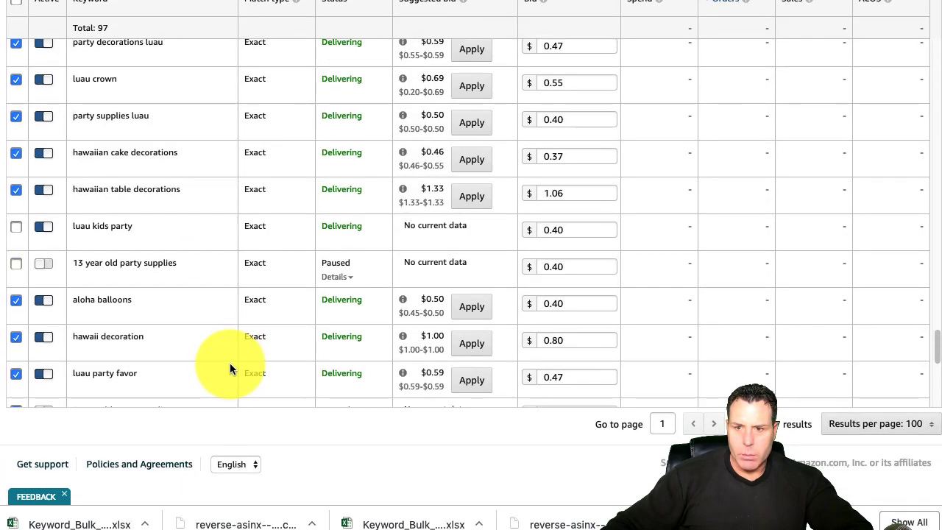
pyautogui.scroll(-1, 221, 357)
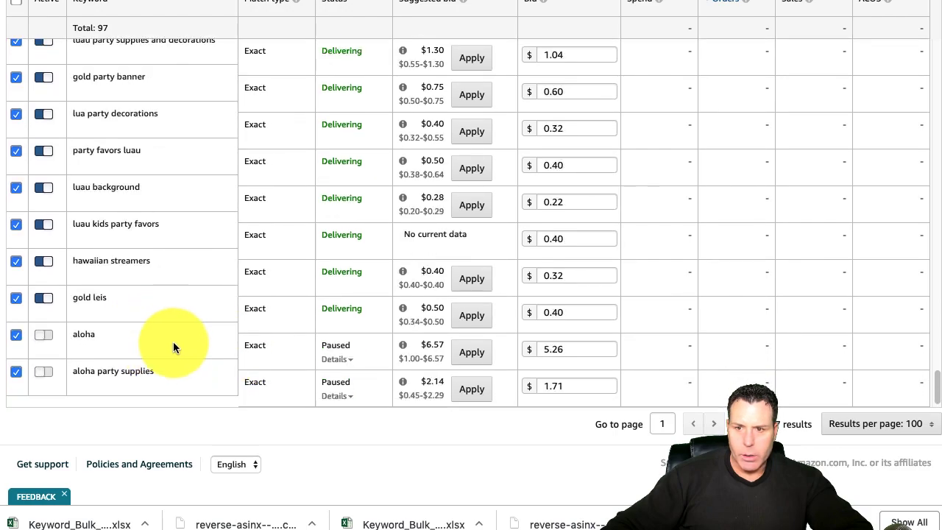
pyautogui.scroll(1, 120, 265)
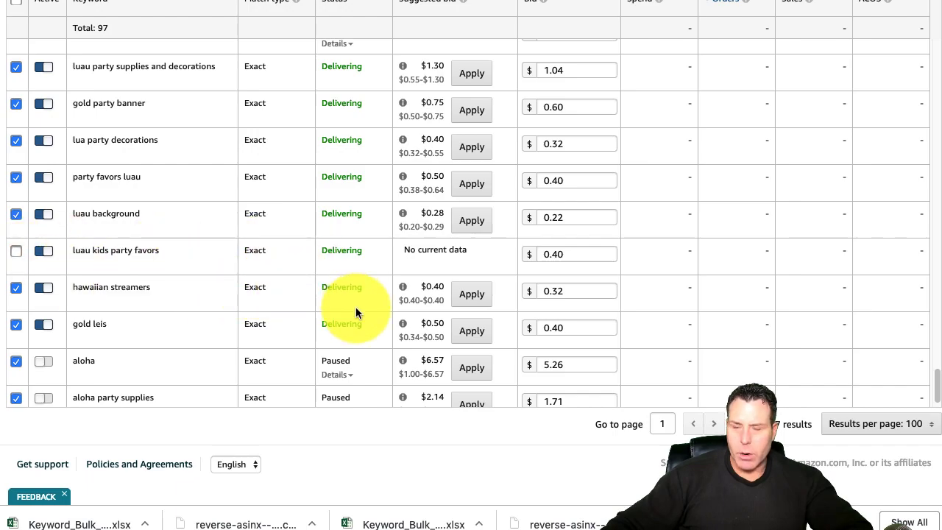
# Deselect the paused keywords "aloha" and "aloha party supplies" at the end of the keyword list.
pyautogui.scroll(20, 357, 308)
pyautogui.scroll(5, 357, 313)
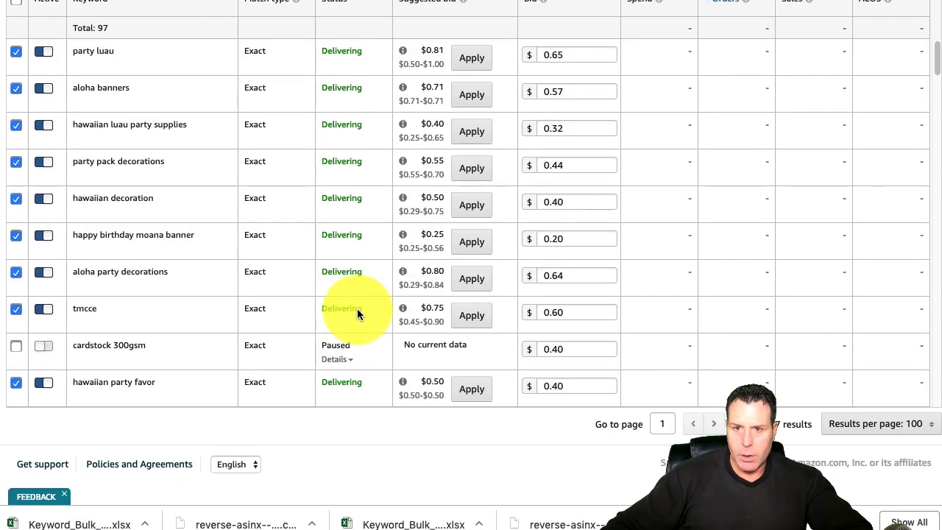
pyautogui.scroll(2, 303, 214)
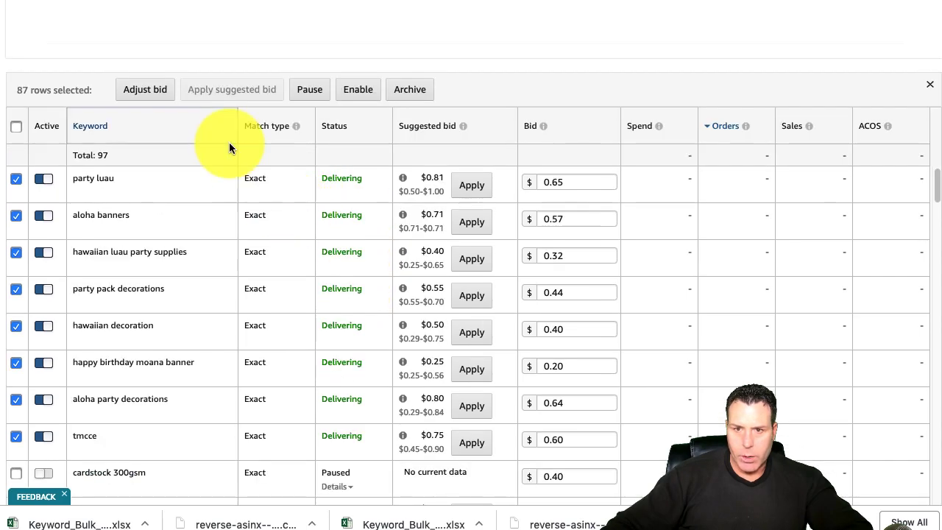
pyautogui.scroll(-10, 284, 246)
pyautogui.scroll(-10, 200, 263)
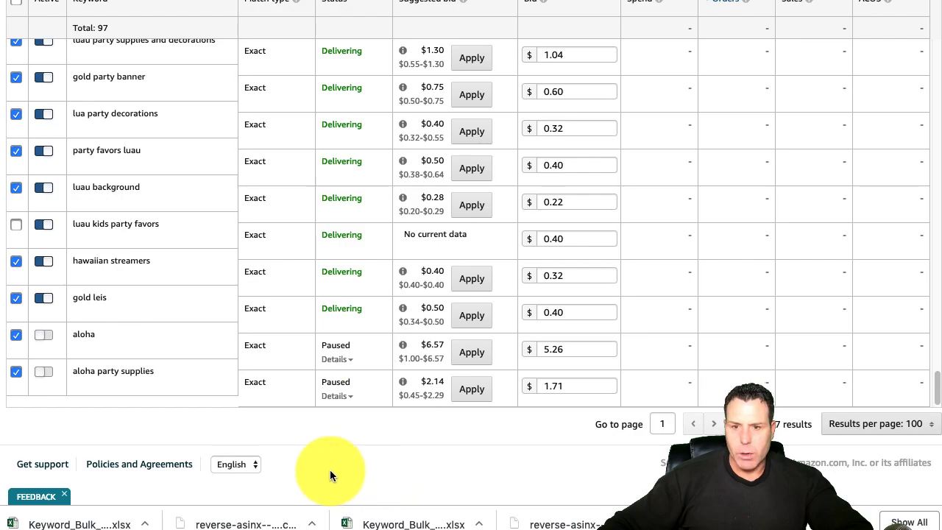
pyautogui.scroll(1, 324, 452)
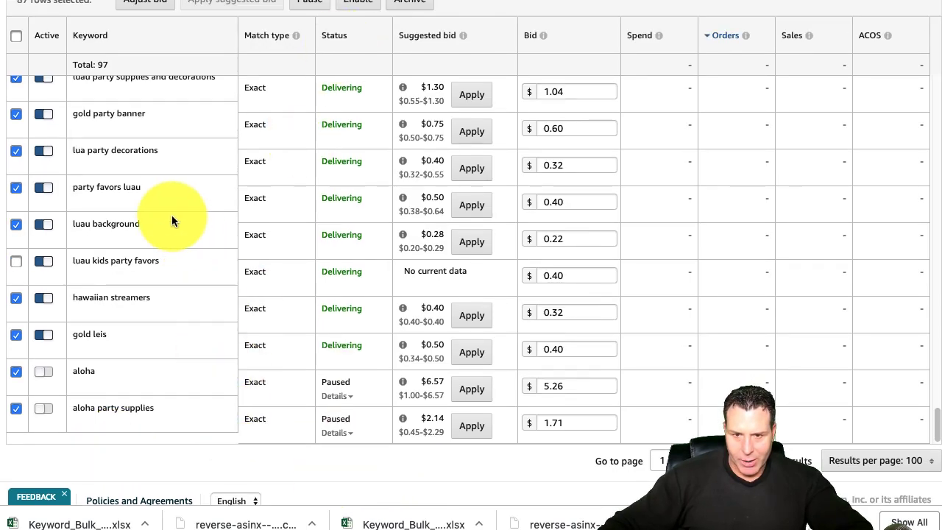
pyautogui.scroll(2, 127, 349)
pyautogui.scroll(-2, 133, 353)
pyautogui.scroll(-1, 144, 357)
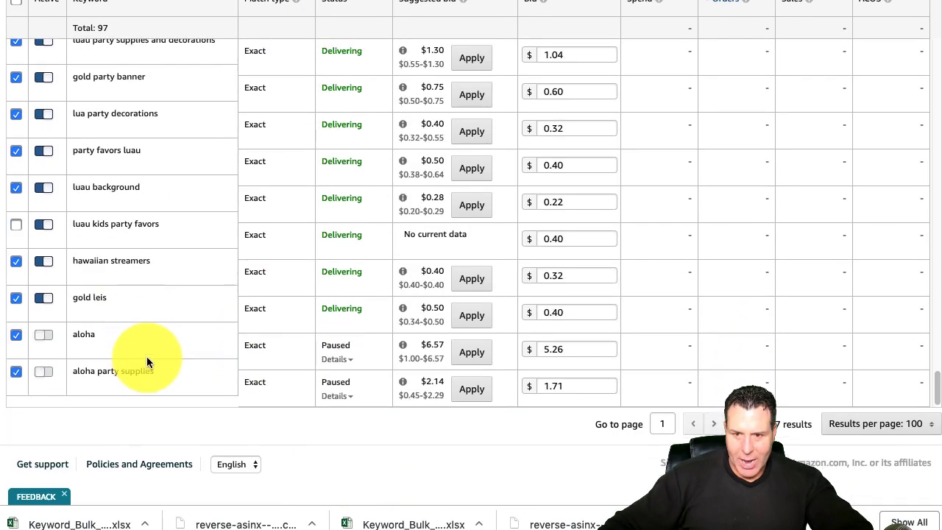
pyautogui.click(15, 371)
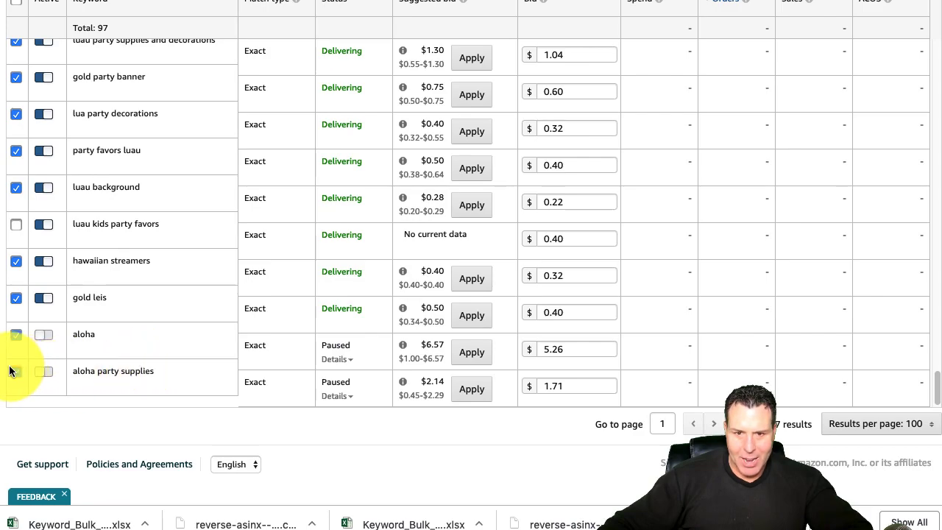
pyautogui.click(16, 335)
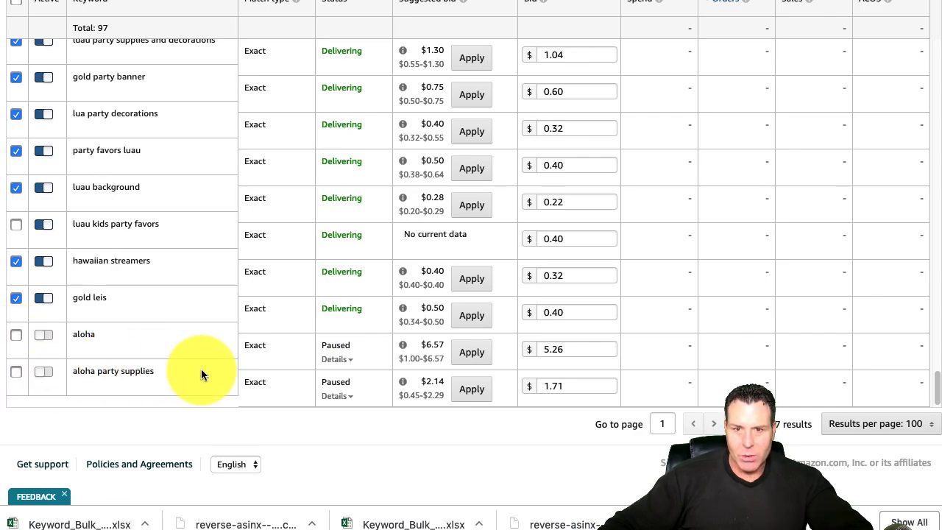
# Go through the keyword list again and deselect the paused keyword "8 year old party supplies", which has no suggested bid.
pyautogui.scroll(20, 199, 346)
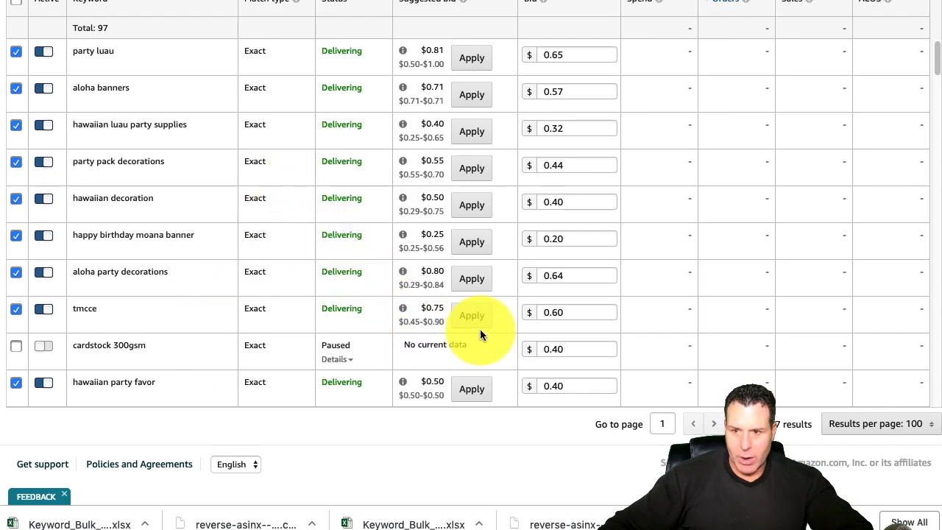
pyautogui.scroll(1, 301, 234)
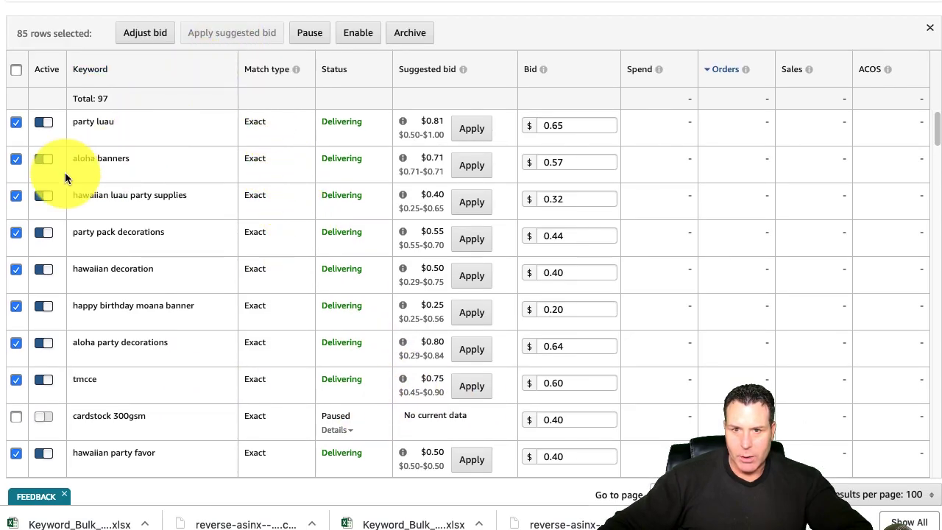
pyautogui.scroll(-5, 133, 339)
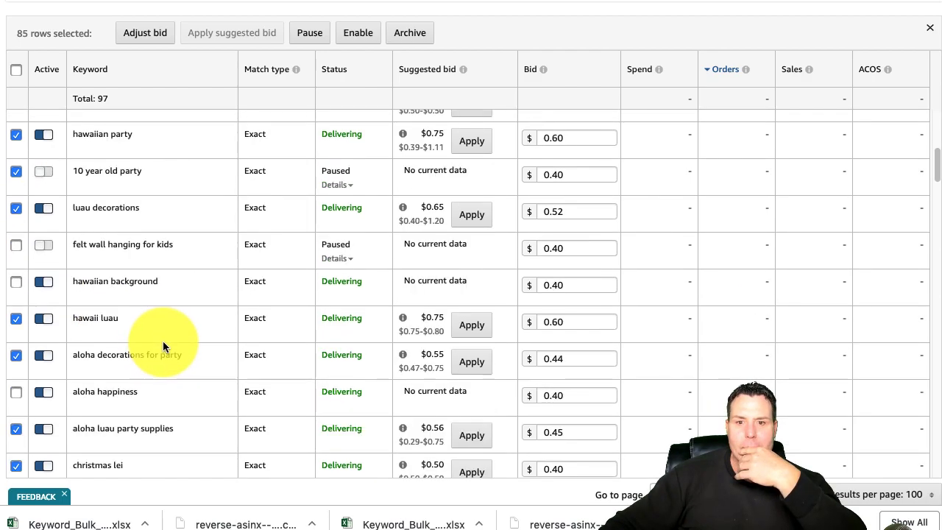
pyautogui.scroll(-1, 165, 340)
pyautogui.scroll(-2, 175, 331)
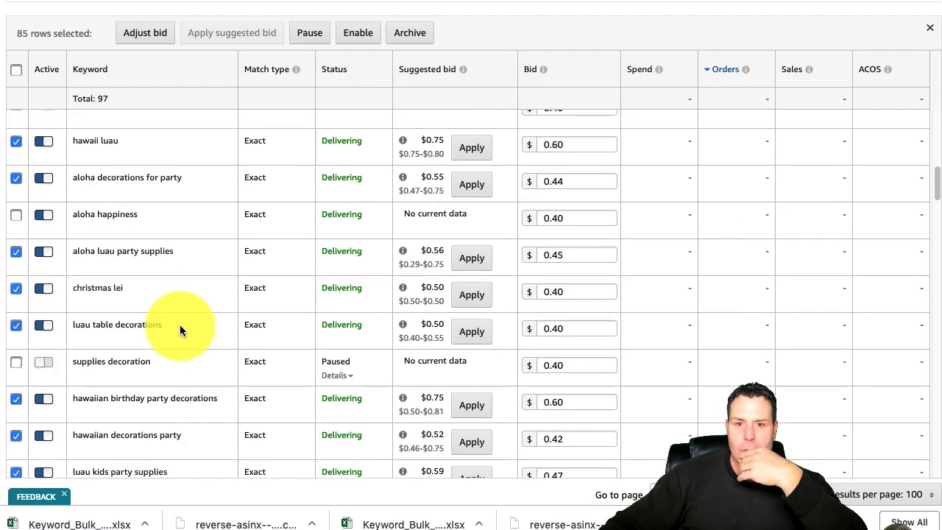
pyautogui.scroll(-5, 188, 327)
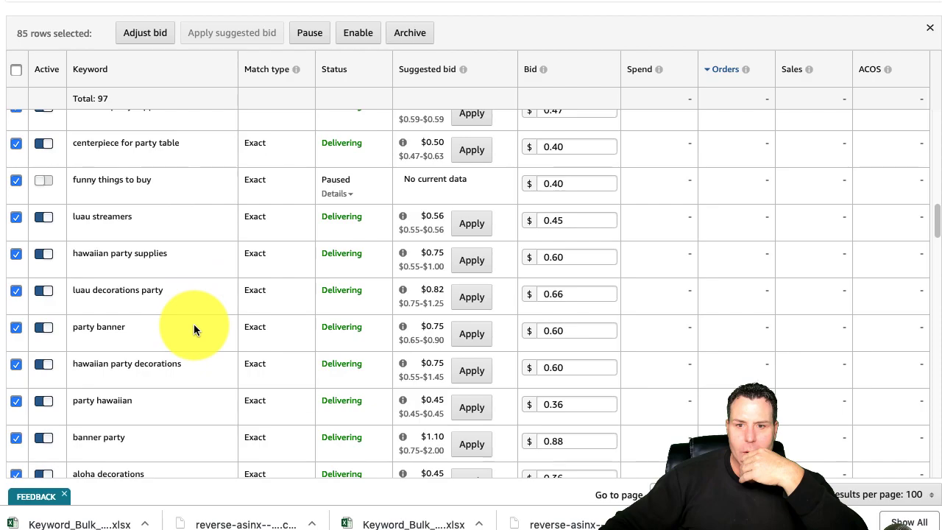
pyautogui.scroll(-3, 203, 332)
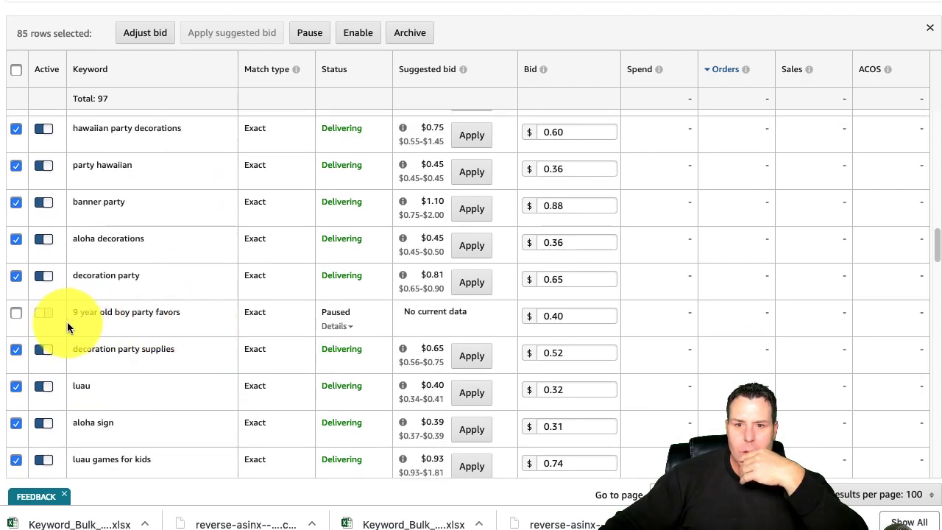
pyautogui.scroll(-7, 267, 328)
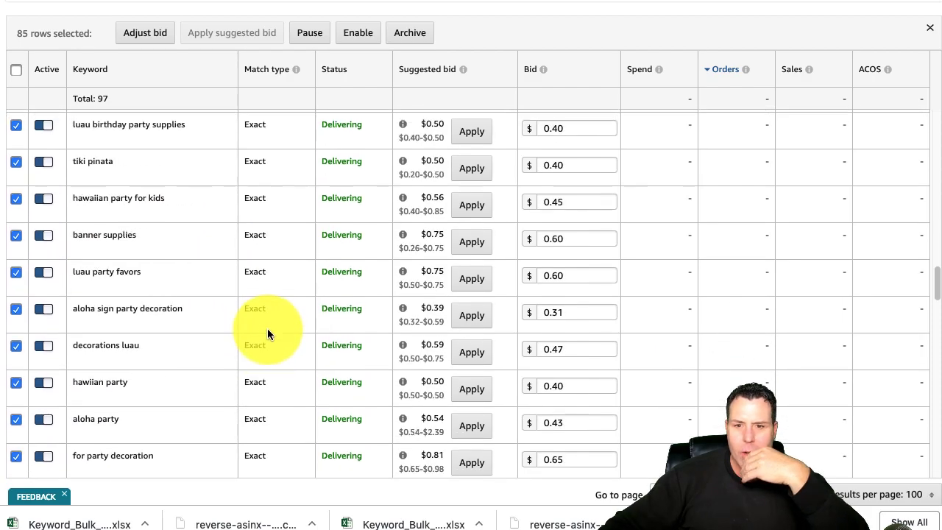
pyautogui.scroll(-9, 267, 333)
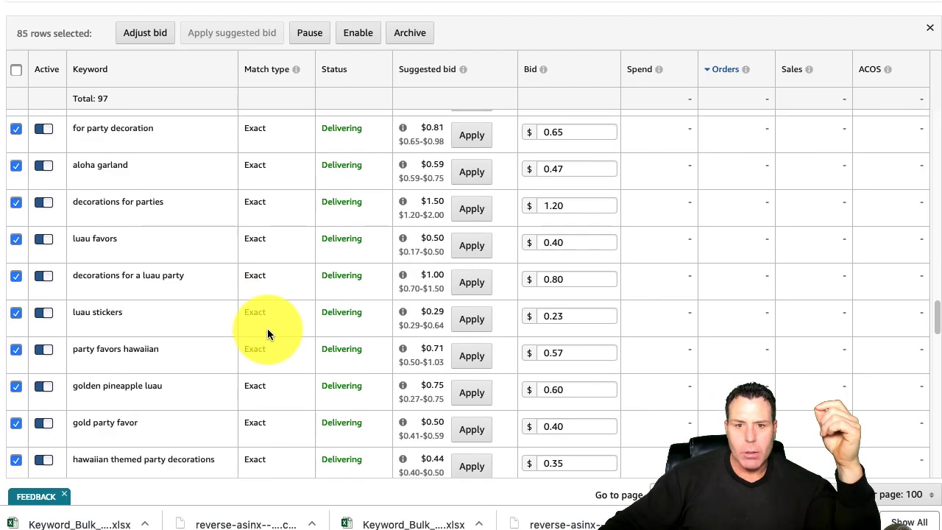
pyautogui.scroll(-3, 267, 328)
pyautogui.scroll(1, 267, 328)
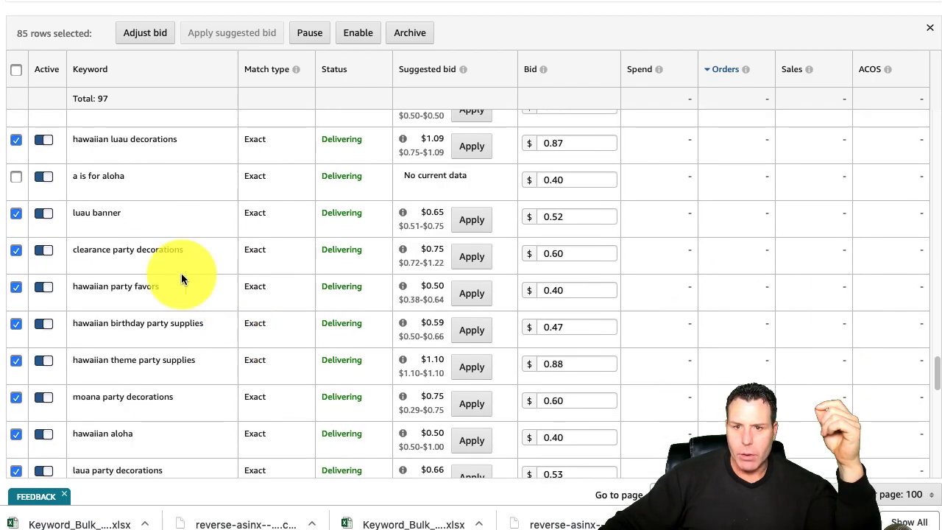
pyautogui.scroll(-5, 213, 264)
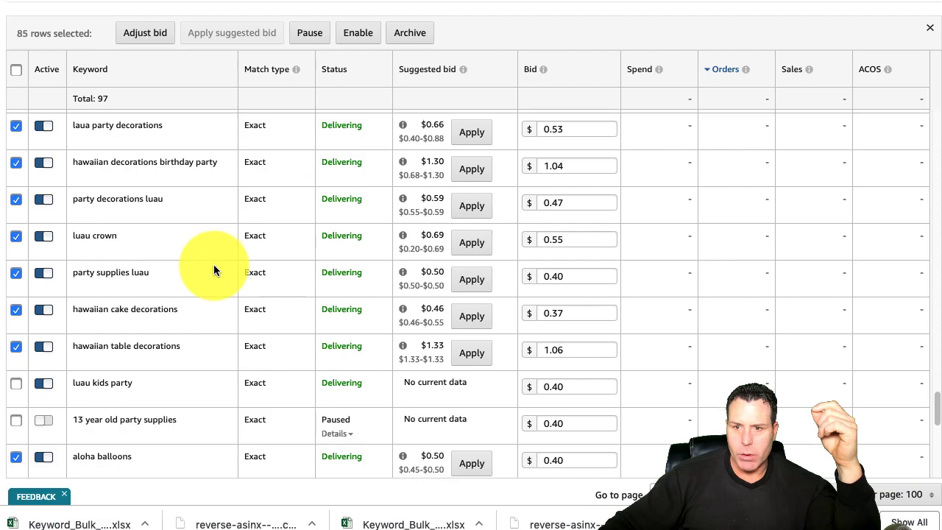
pyautogui.scroll(-2, 162, 379)
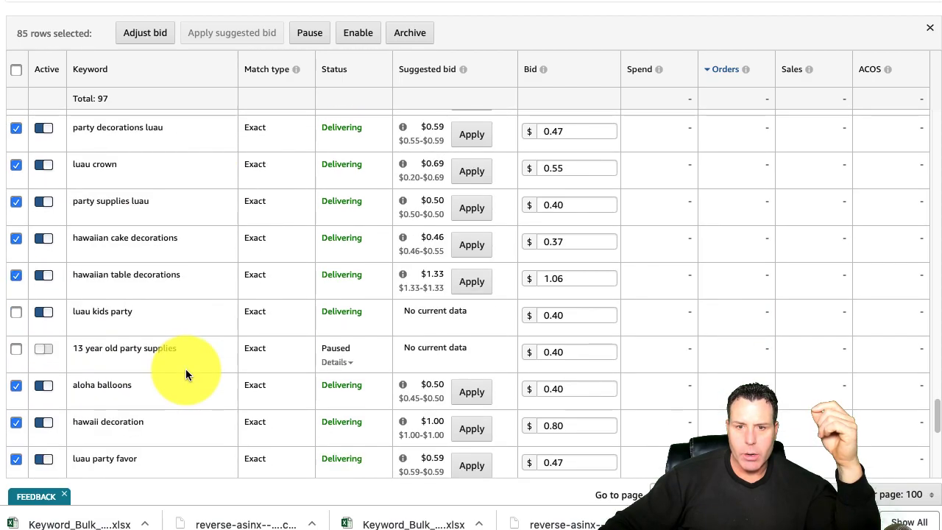
pyautogui.scroll(-3, 157, 317)
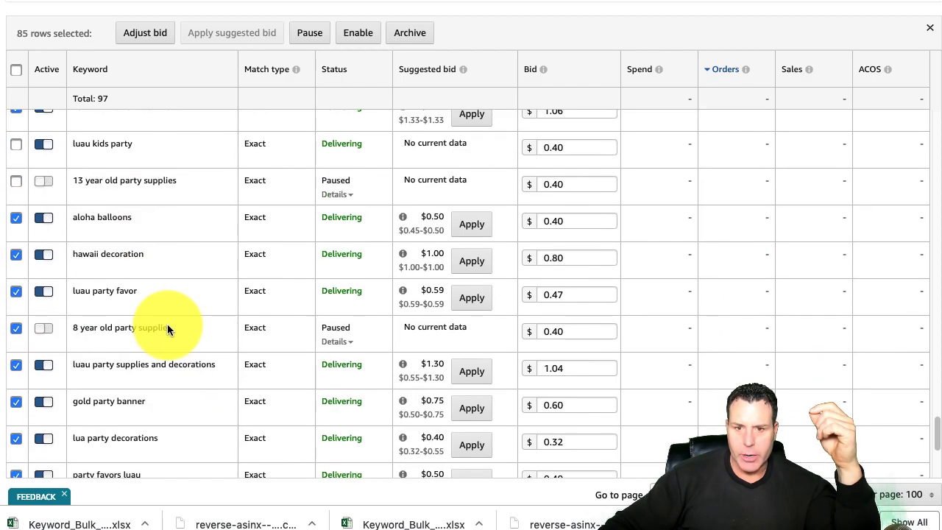
pyautogui.click(16, 329)
# Recheck the list from its end upward and deselect the paused keyword "funny things to buy", which has no suggested bid.
pyautogui.scroll(-1, 261, 330)
pyautogui.scroll(-5, 261, 327)
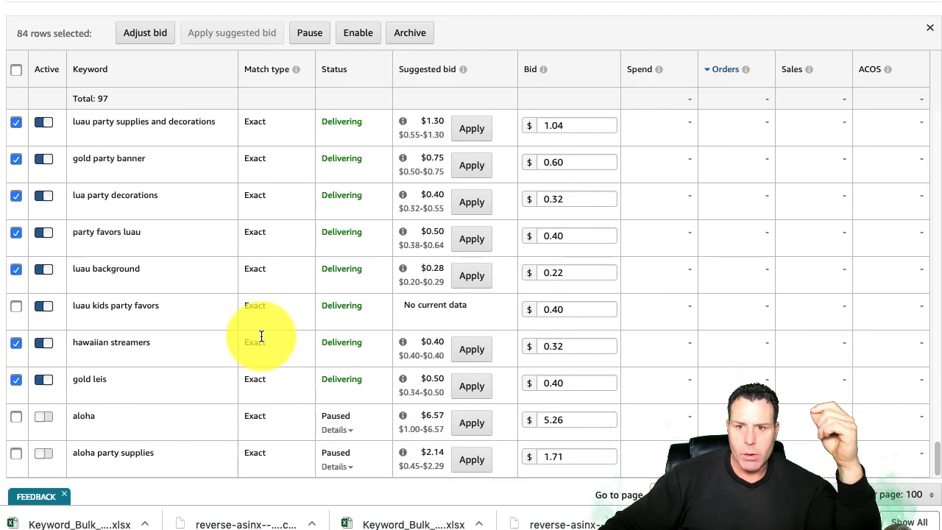
pyautogui.scroll(-1, 263, 343)
pyautogui.scroll(15, 263, 343)
pyautogui.scroll(-3, 263, 343)
pyautogui.scroll(-5, 214, 350)
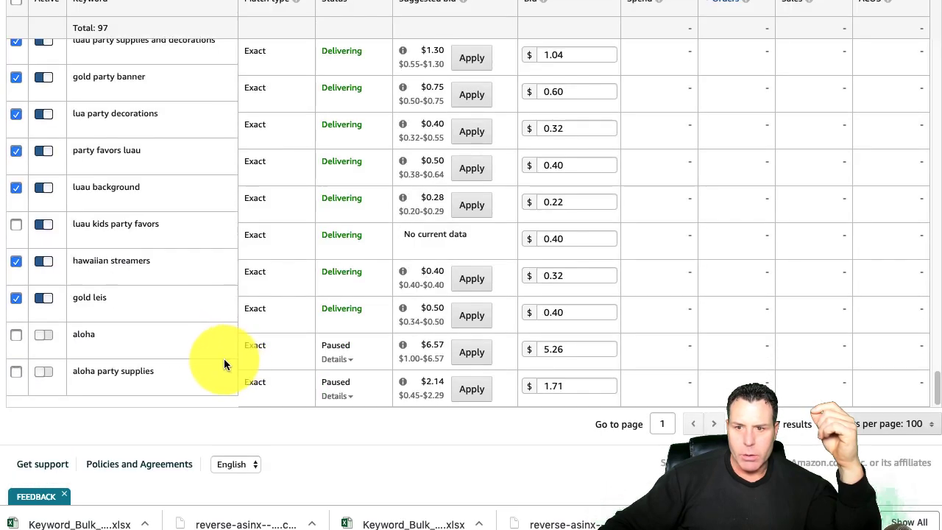
pyautogui.scroll(1, 123, 367)
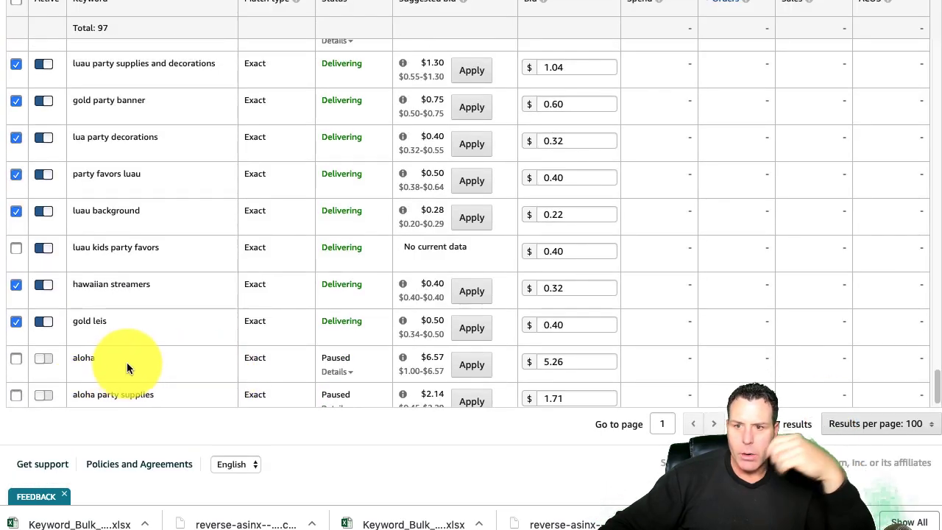
pyautogui.scroll(-1, 221, 344)
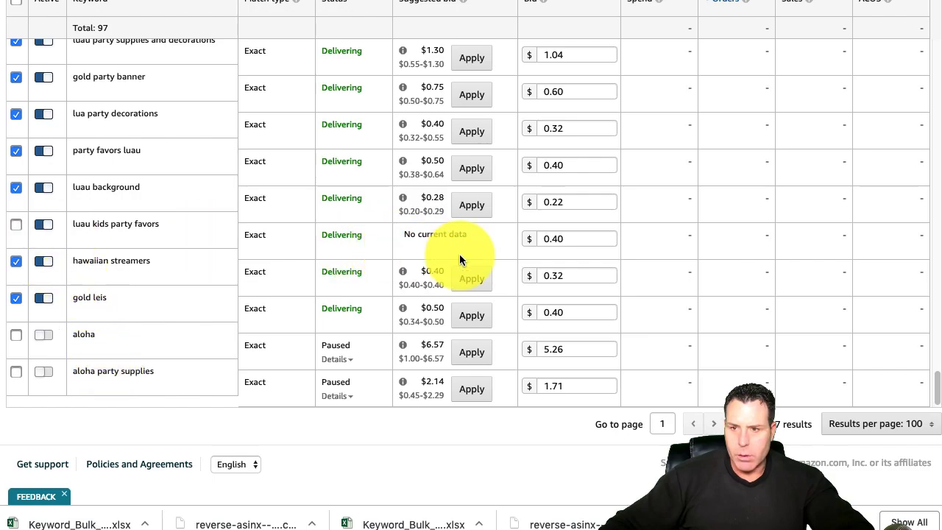
pyautogui.scroll(1, 100, 255)
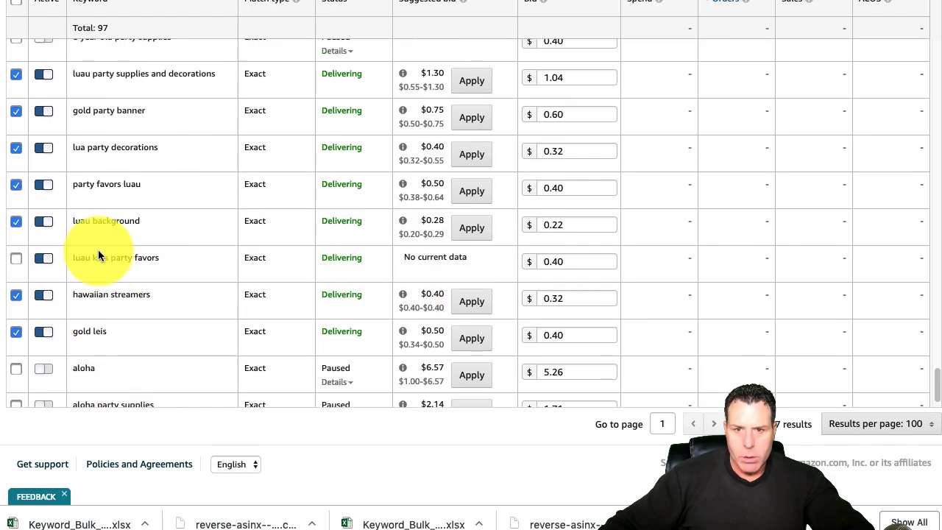
pyautogui.scroll(3, 99, 255)
pyautogui.scroll(8, 177, 197)
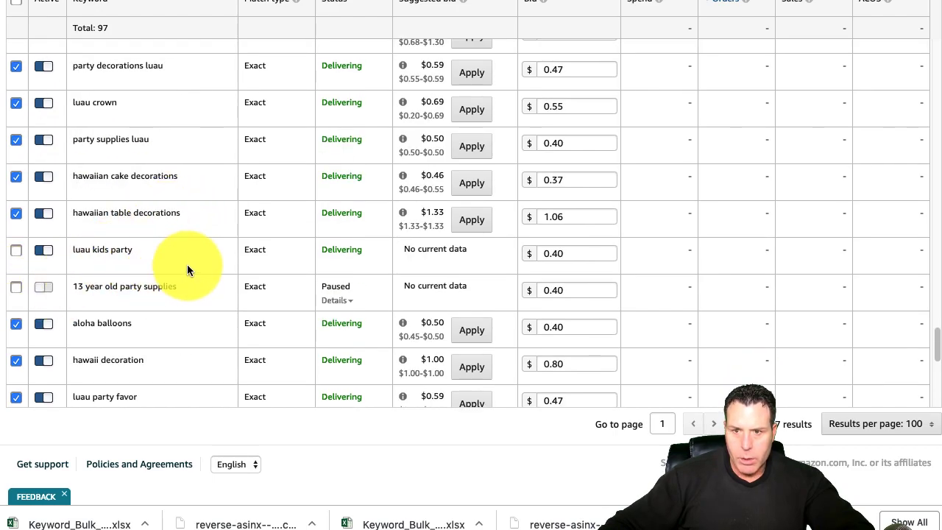
pyautogui.scroll(15, 188, 269)
pyautogui.scroll(10, 194, 269)
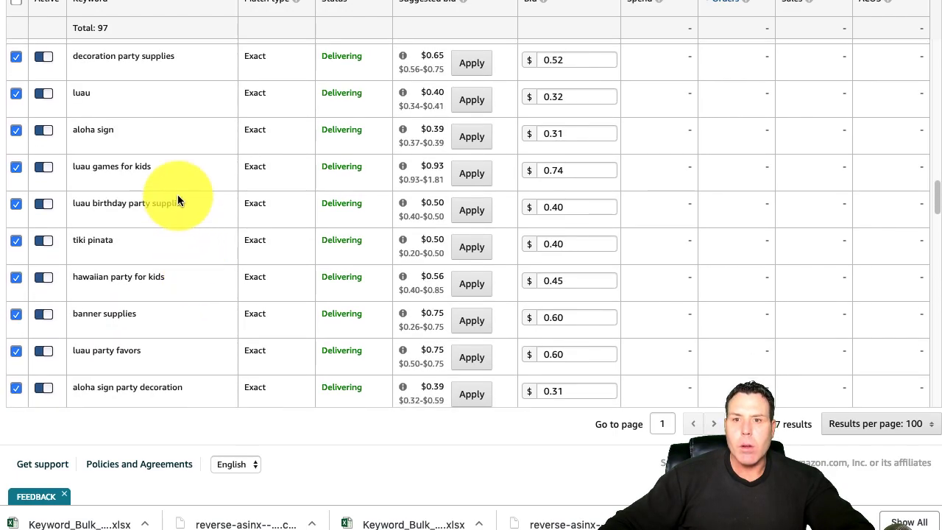
pyautogui.scroll(5, 194, 193)
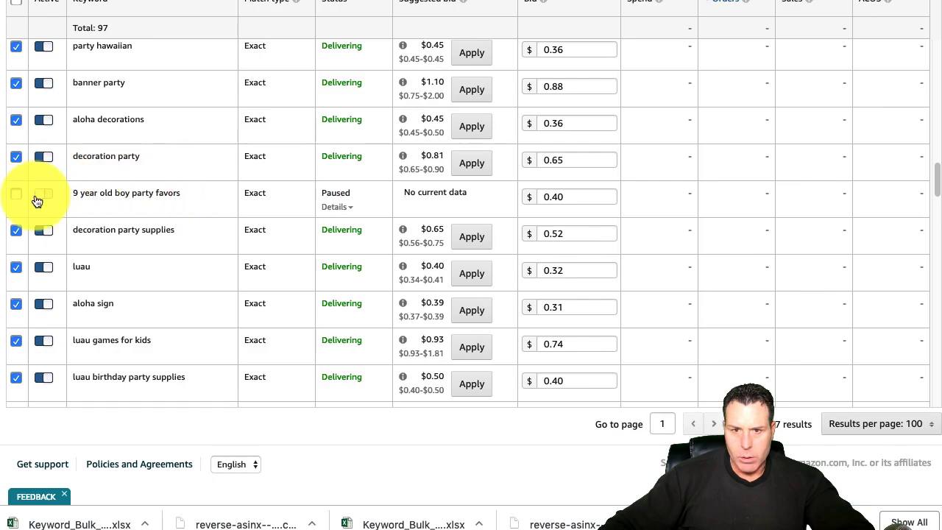
pyautogui.scroll(8, 178, 210)
pyautogui.click(16, 142)
# Check at the start of the keyword table whether suggested bids can be applied to the current selection.
pyautogui.scroll(5, 221, 211)
pyautogui.scroll(10, 225, 215)
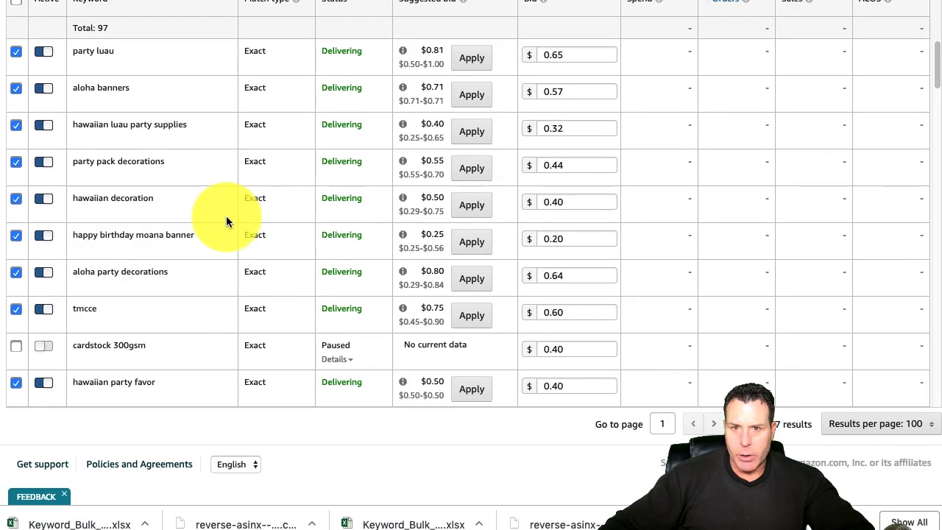
pyautogui.scroll(4, 185, 203)
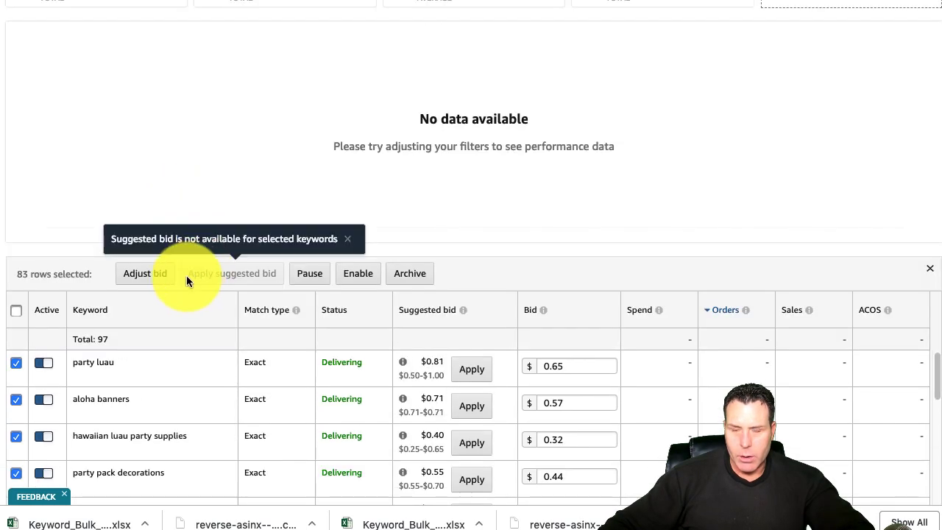
# Examine the keywords from "cardstock 300gsm" to "funny things to buy" for selected rows that have no suggested bid.
pyautogui.scroll(-10, 133, 354)
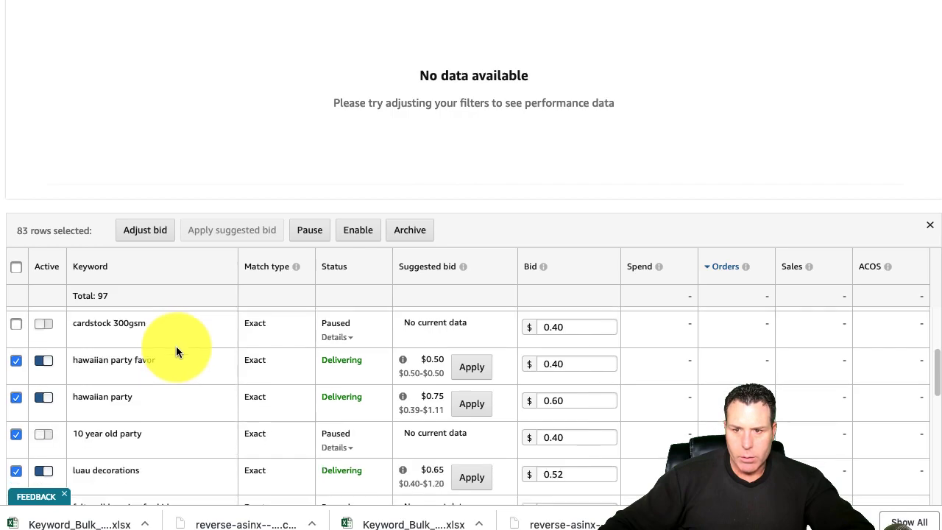
pyautogui.scroll(3, 176, 352)
pyautogui.scroll(-3, 110, 434)
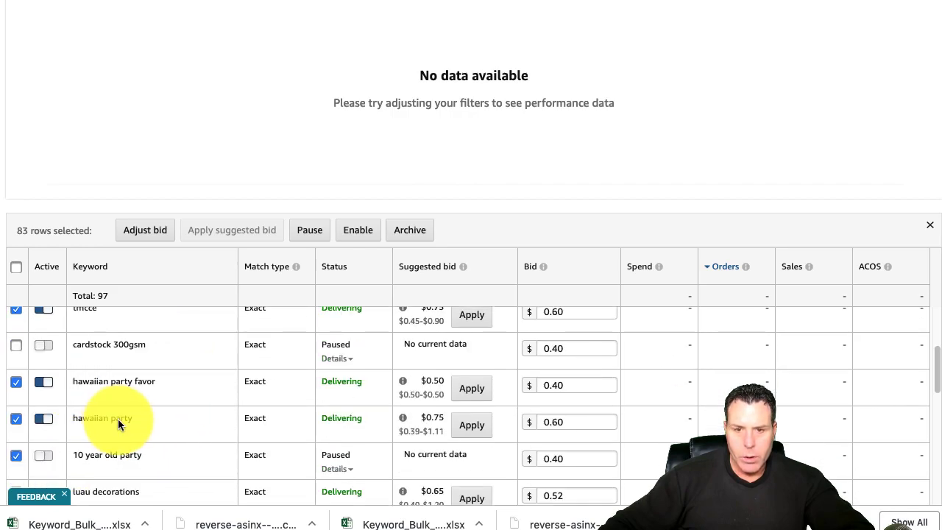
pyautogui.scroll(-3, 125, 420)
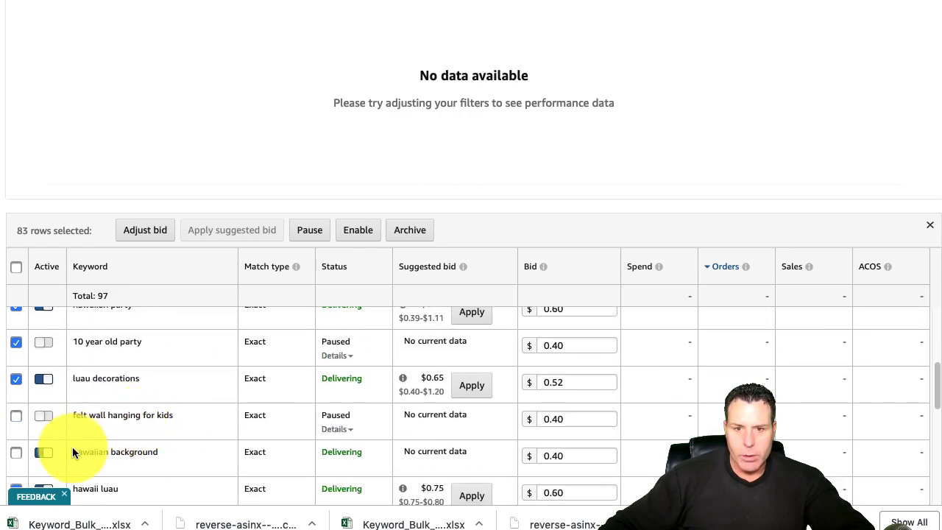
pyautogui.scroll(-3, 166, 453)
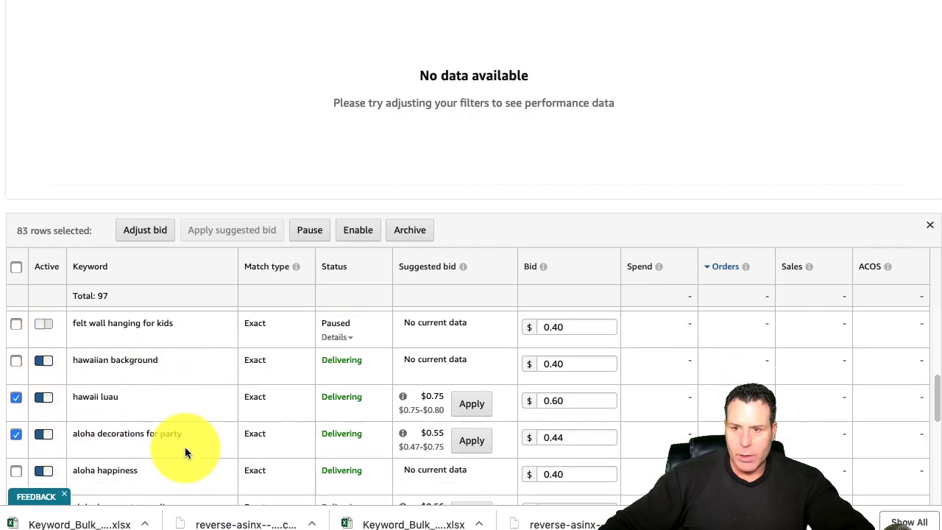
pyautogui.scroll(-5, 173, 452)
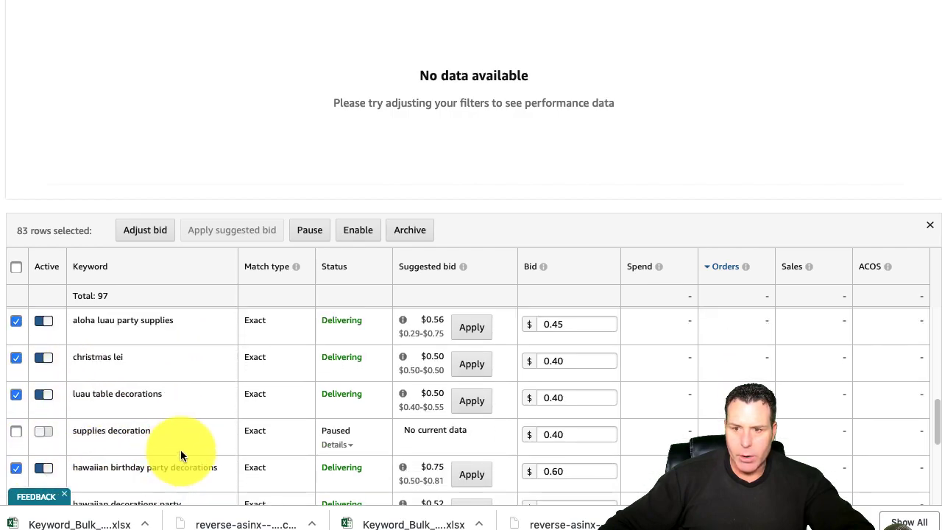
pyautogui.scroll(-2, 177, 390)
pyautogui.scroll(-3, 205, 394)
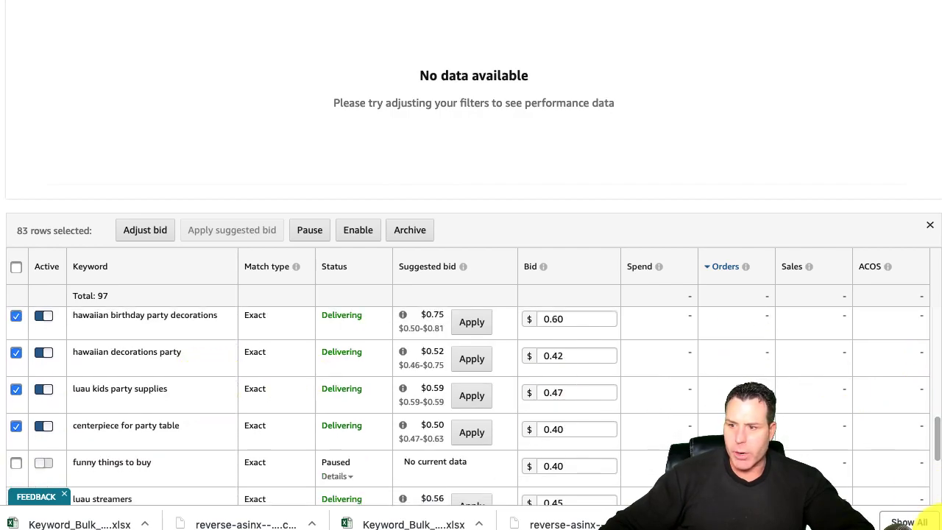
# Examine the remaining keywords from "funny things to buy" to the end of the list for selected rows without a suggested bid.
pyautogui.moveTo(940, 527); pyautogui.dragTo(941, 529)
pyautogui.scroll(-4, 469, 494)
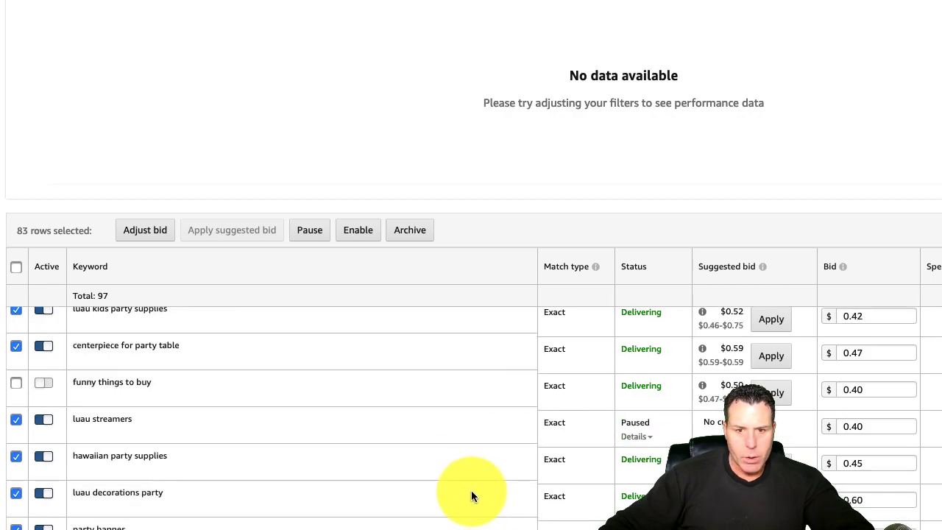
pyautogui.scroll(-4, 472, 490)
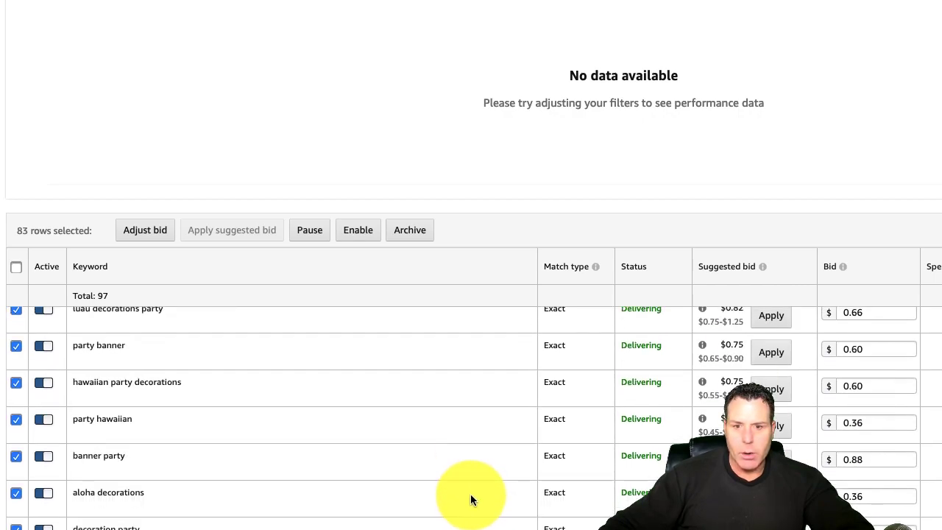
pyautogui.scroll(-2, 470, 496)
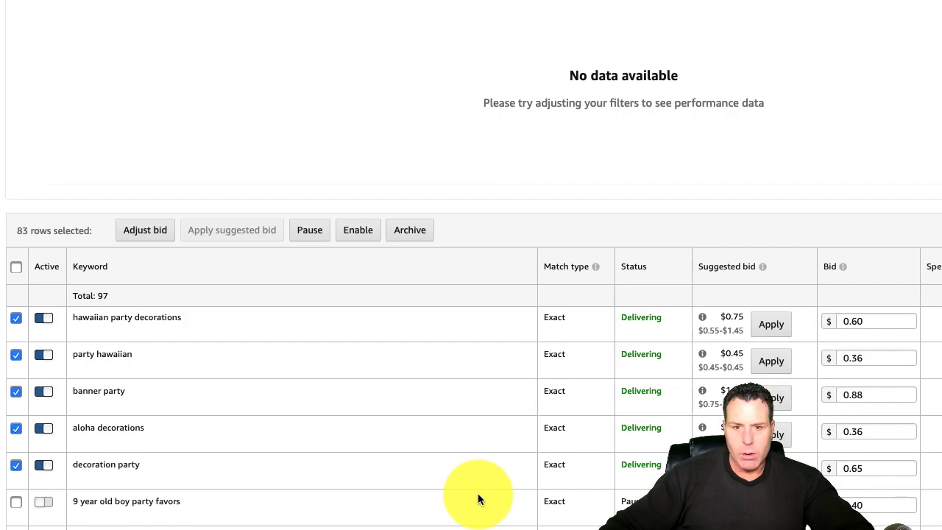
pyautogui.scroll(-8, 478, 499)
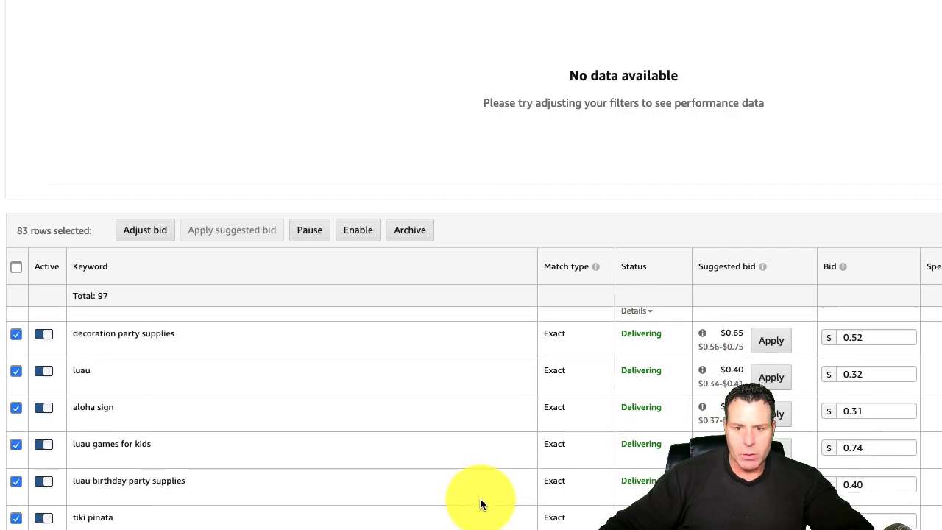
pyautogui.scroll(-20, 483, 508)
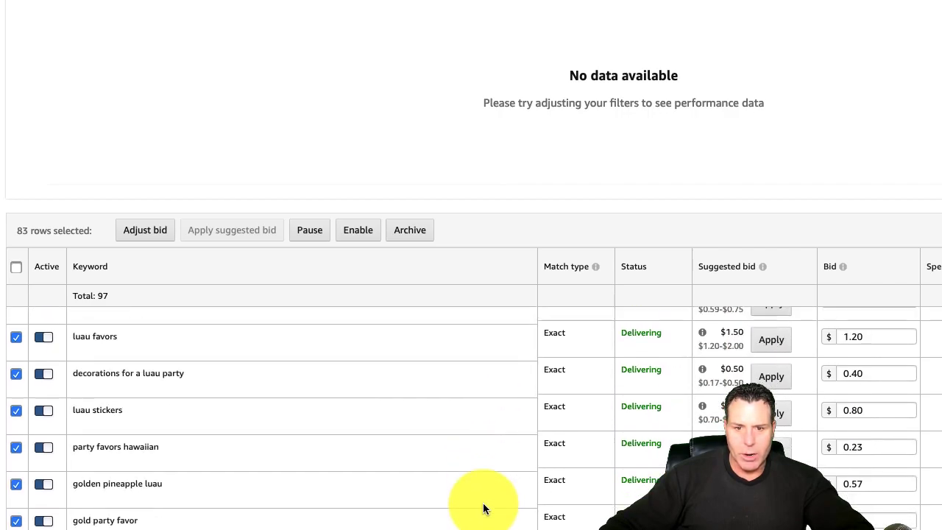
pyautogui.scroll(-2, 483, 508)
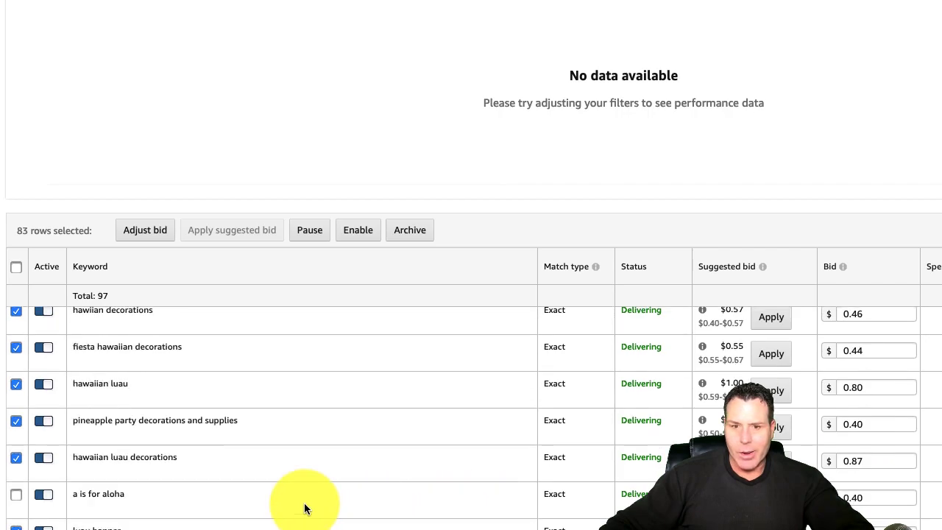
pyautogui.scroll(-2, 155, 489)
pyautogui.scroll(-14, 162, 486)
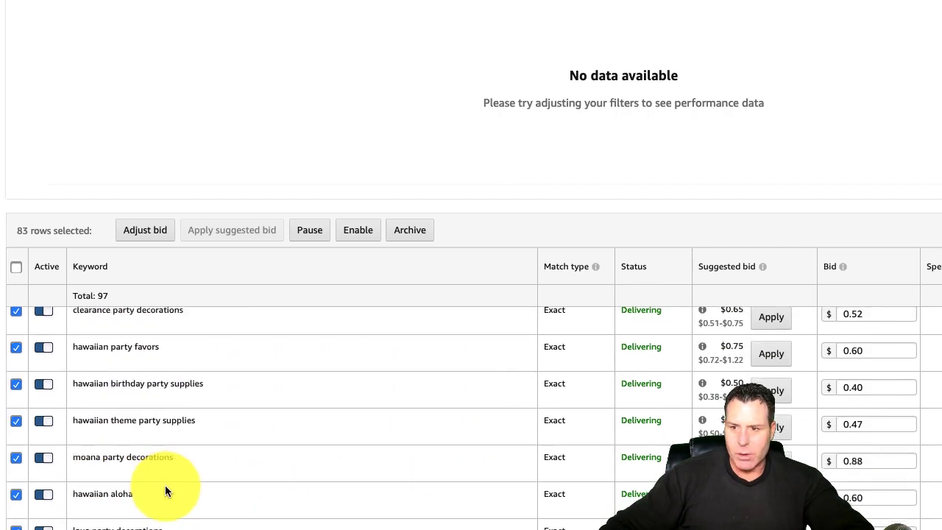
pyautogui.scroll(-3, 171, 490)
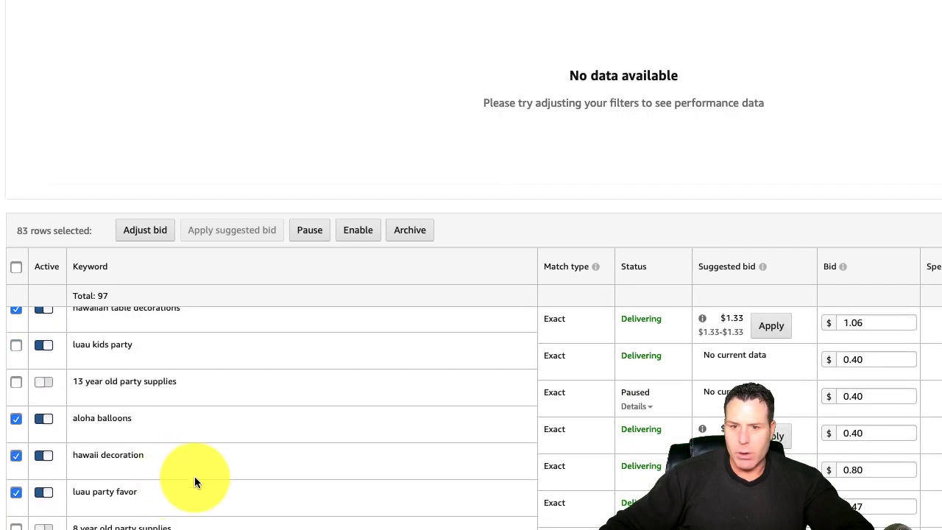
pyautogui.scroll(-1, 202, 471)
pyautogui.scroll(-3, 227, 464)
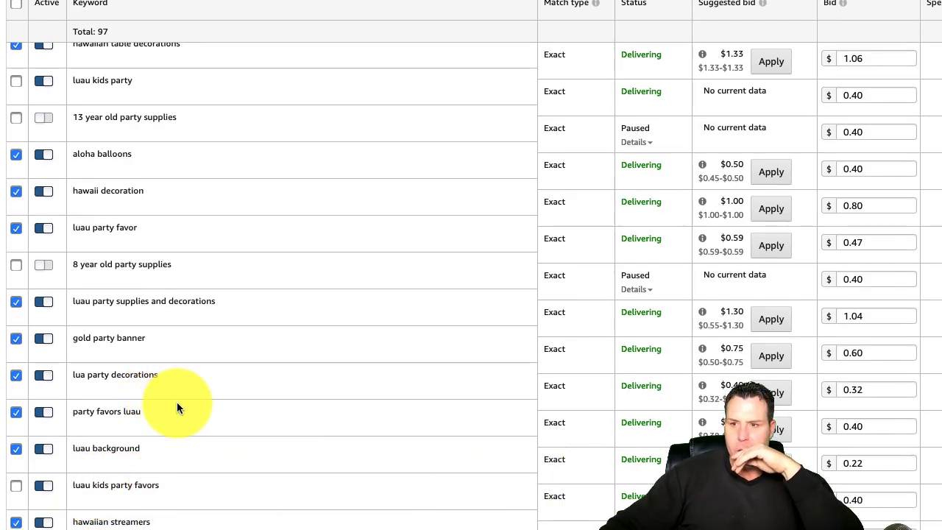
# Recheck the selection from the end of the keyword list back to "party luau" for rows lacking a suggested bid.
pyautogui.scroll(2, 176, 407)
pyautogui.scroll(2, 162, 374)
pyautogui.scroll(4, 161, 374)
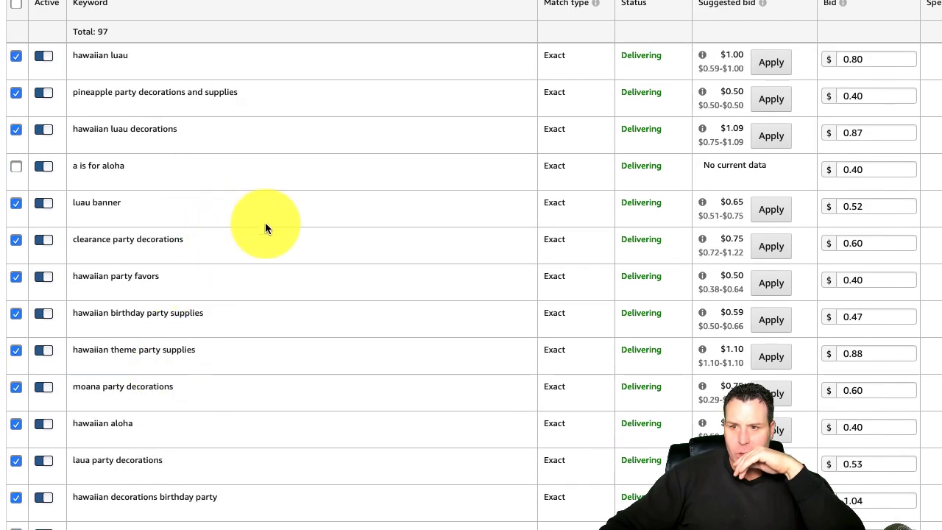
pyautogui.scroll(7, 400, 264)
pyautogui.scroll(8, 400, 263)
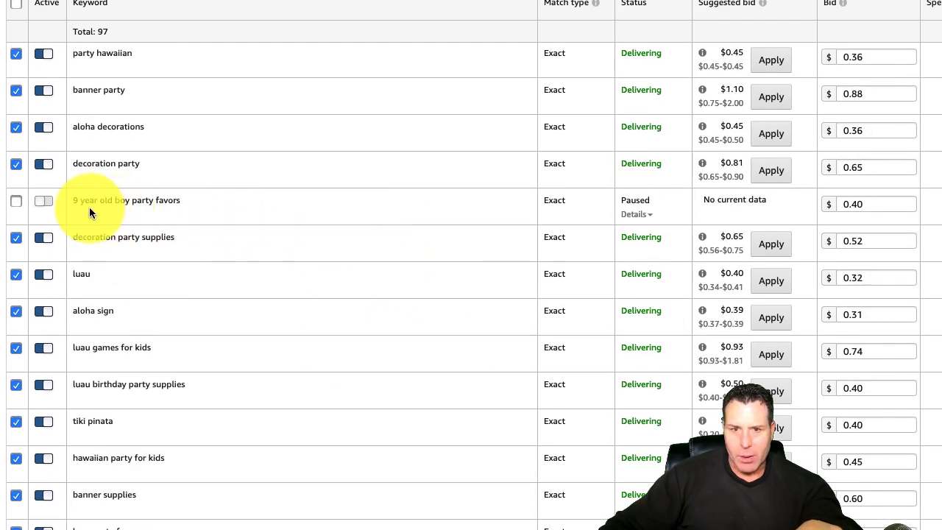
pyautogui.scroll(9, 196, 266)
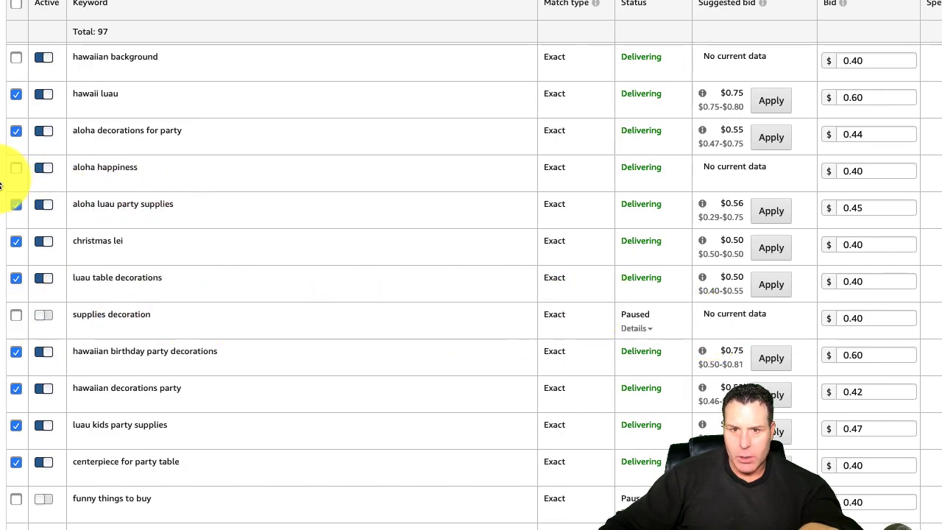
pyautogui.scroll(6, 160, 226)
pyautogui.scroll(1, 366, 296)
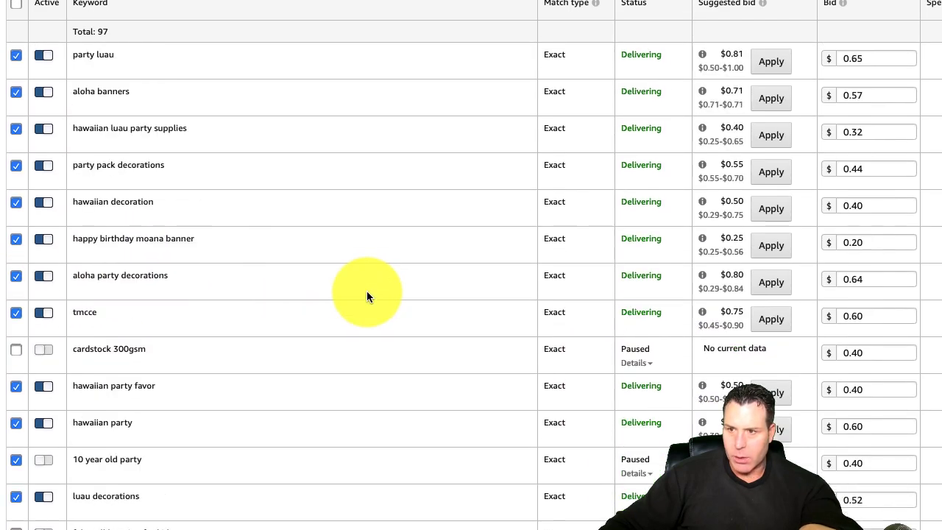
pyautogui.scroll(2, 385, 297)
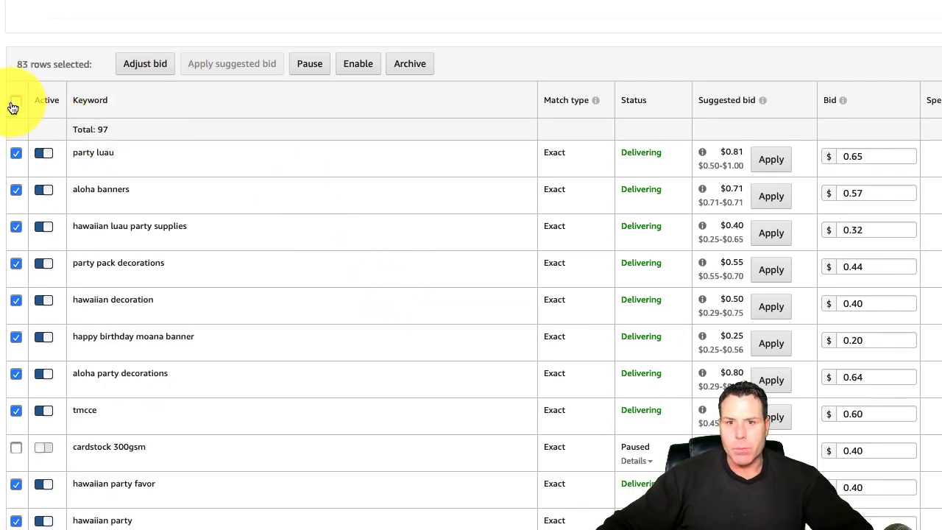
# Clear the selection, reselect all keywords, and exclude the paused keywords "cardstock 300gsm" and "10 year old party".
pyautogui.click(15, 103)
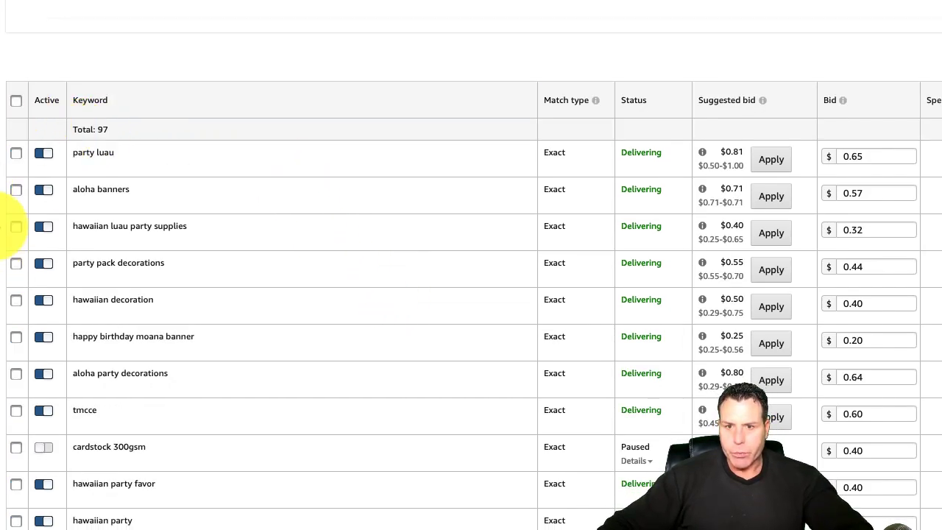
pyautogui.click(18, 103)
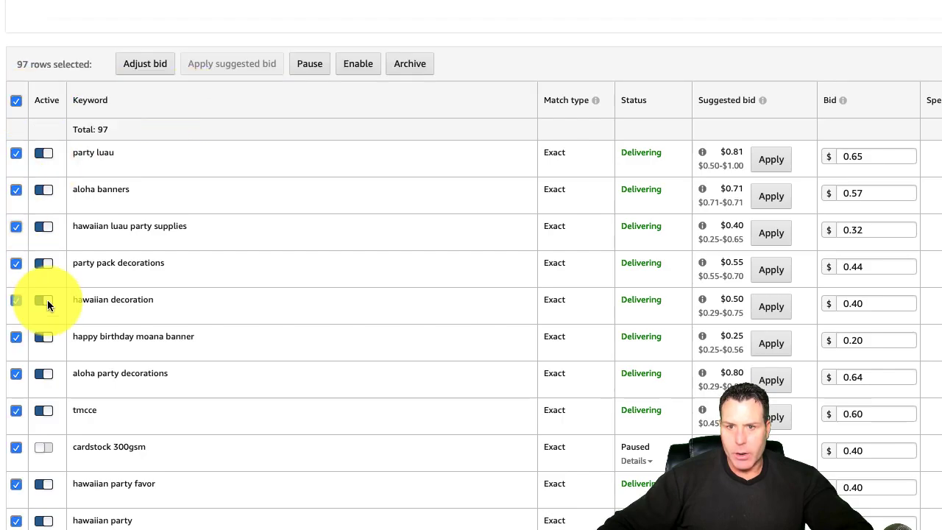
pyautogui.scroll(-3, 103, 345)
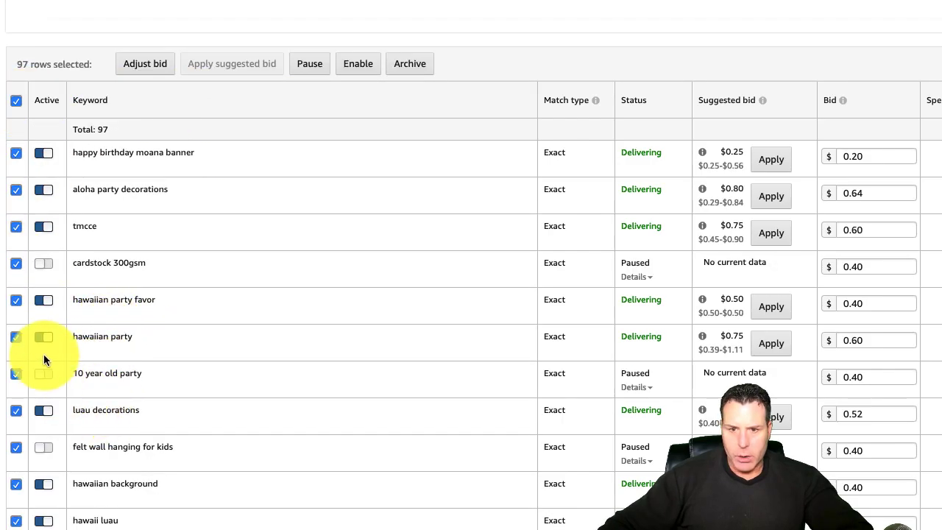
pyautogui.click(16, 265)
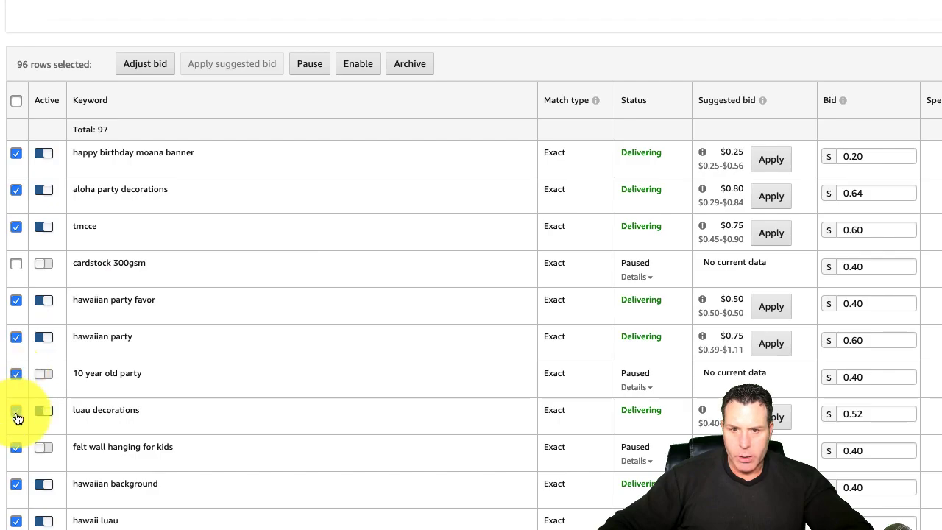
pyautogui.click(16, 374)
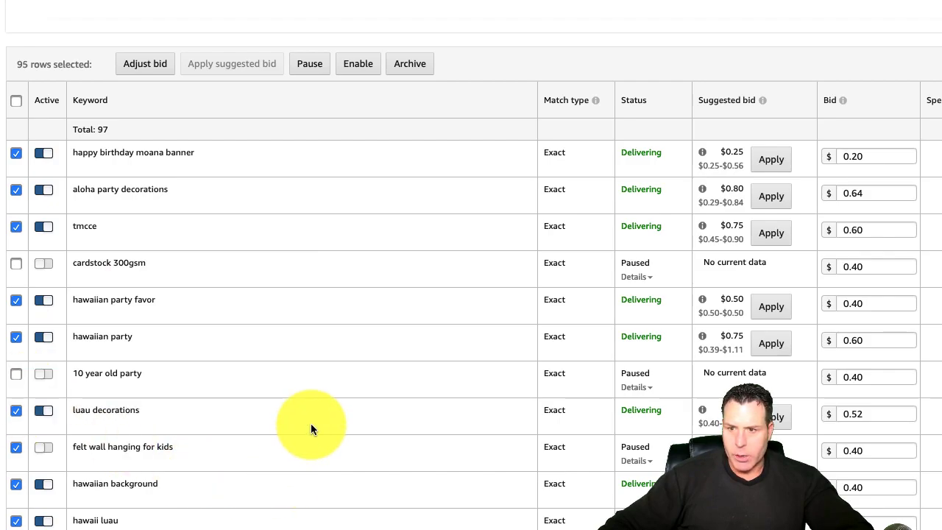
# Deselect the keywords without a suggested bid: "felt wall hanging for kids", "hawaiian background", "aloha happiness" and "supplies decoration".
pyautogui.scroll(-3, 311, 423)
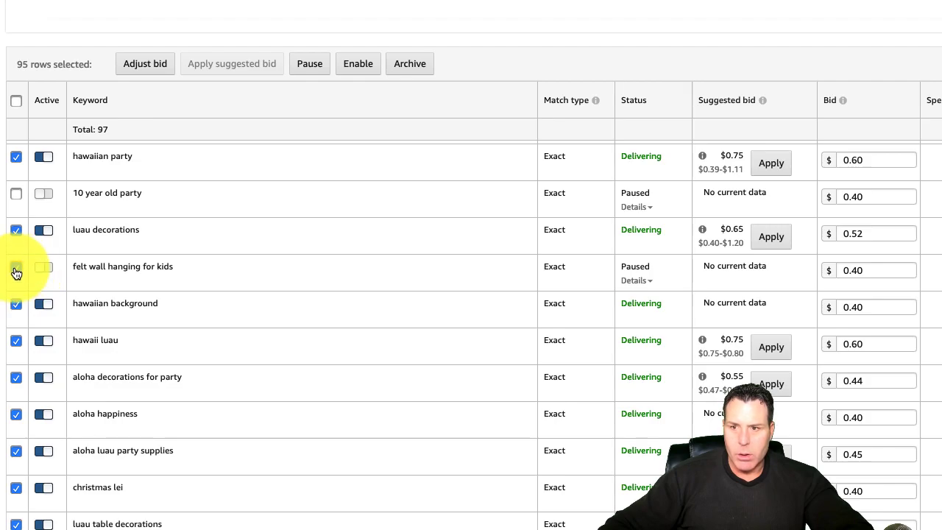
pyautogui.click(16, 305)
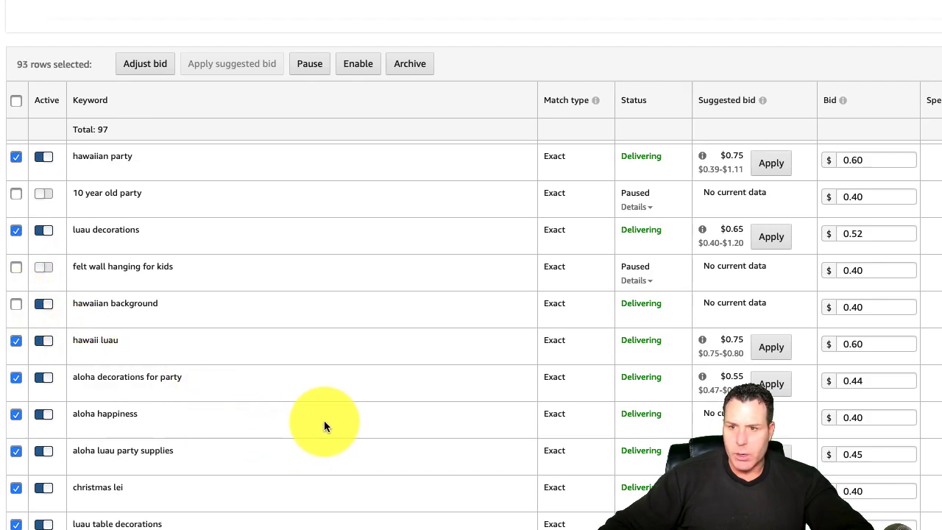
pyautogui.scroll(-2, 317, 428)
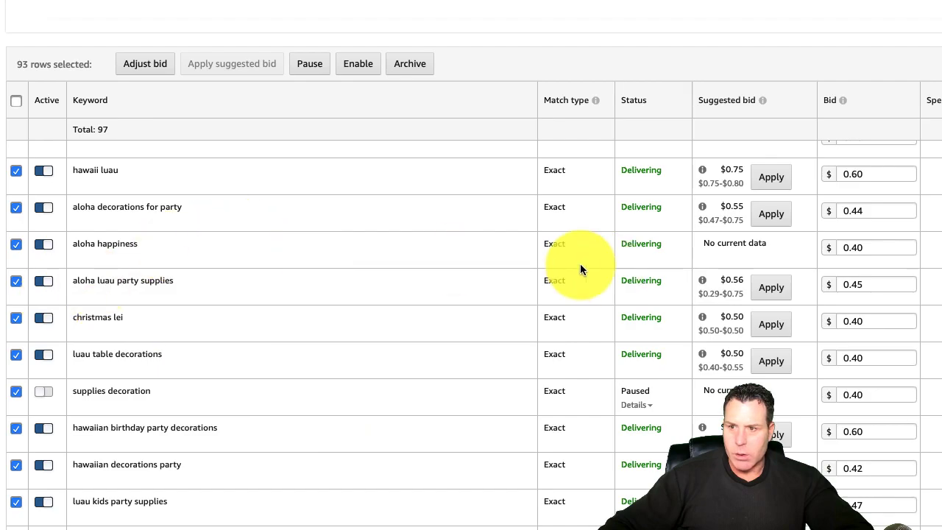
pyautogui.click(17, 246)
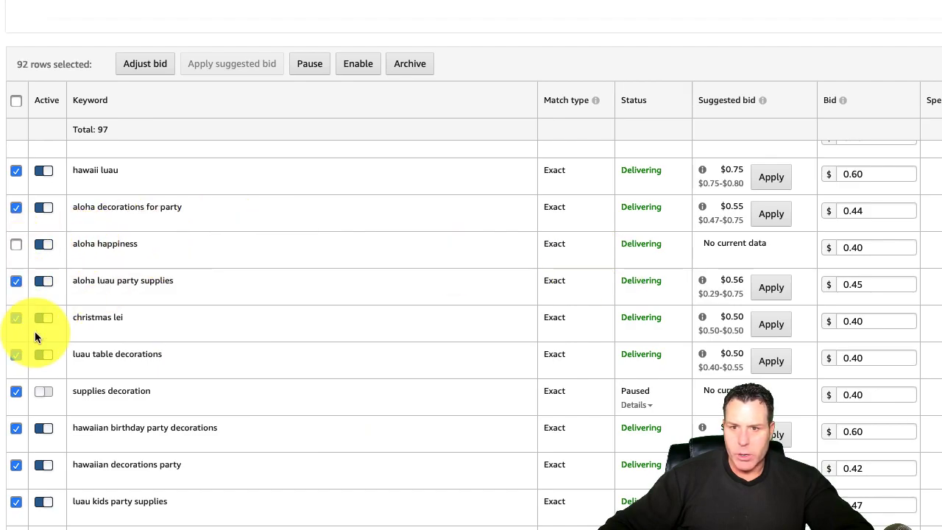
pyautogui.click(22, 394)
# Deselect the paused keywords "funny things to buy" and "9 year old boy party favors", which have no suggested bid.
pyautogui.scroll(-2, 131, 396)
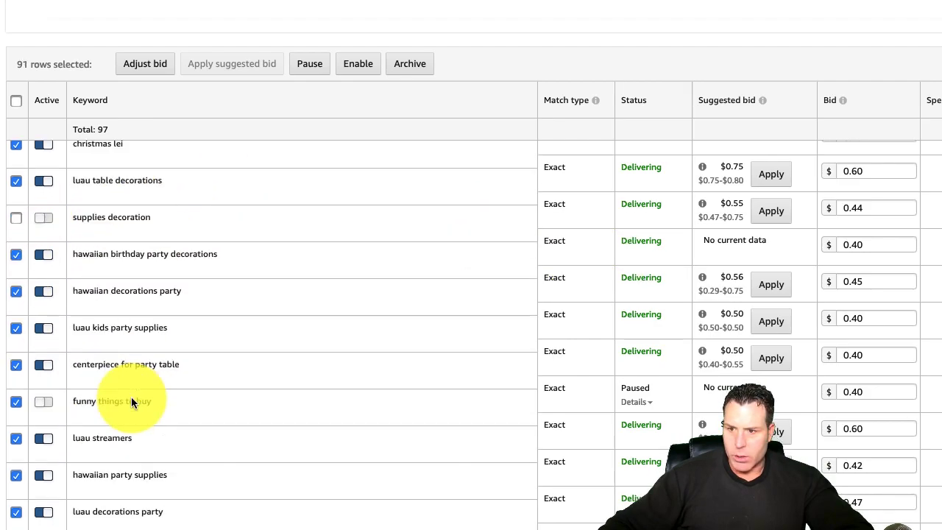
pyautogui.click(17, 398)
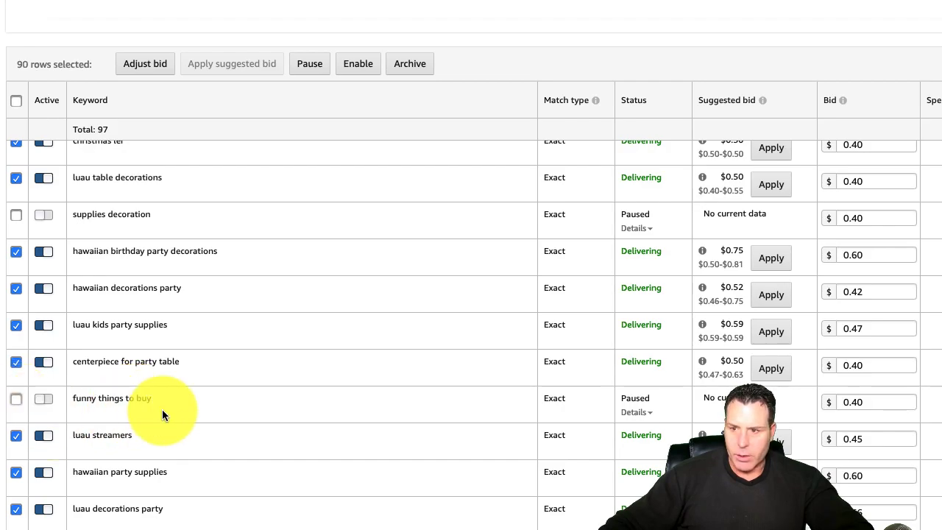
pyautogui.scroll(-1, 227, 404)
pyautogui.scroll(-3, 237, 407)
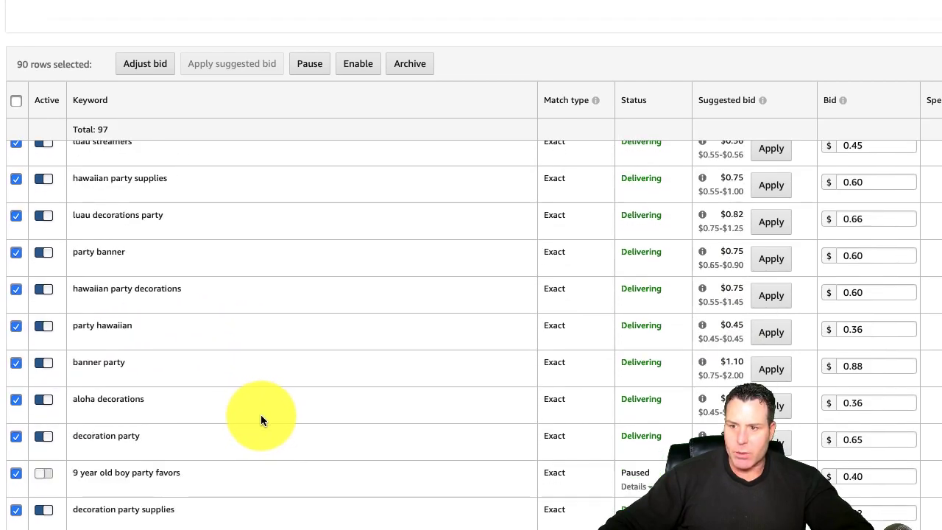
pyautogui.click(16, 441)
# Check the keywords following "9 year old boy party favors" and deselect "a is for aloha", which has no suggested bid.
pyautogui.scroll(-2, 89, 396)
pyautogui.scroll(-5, 89, 389)
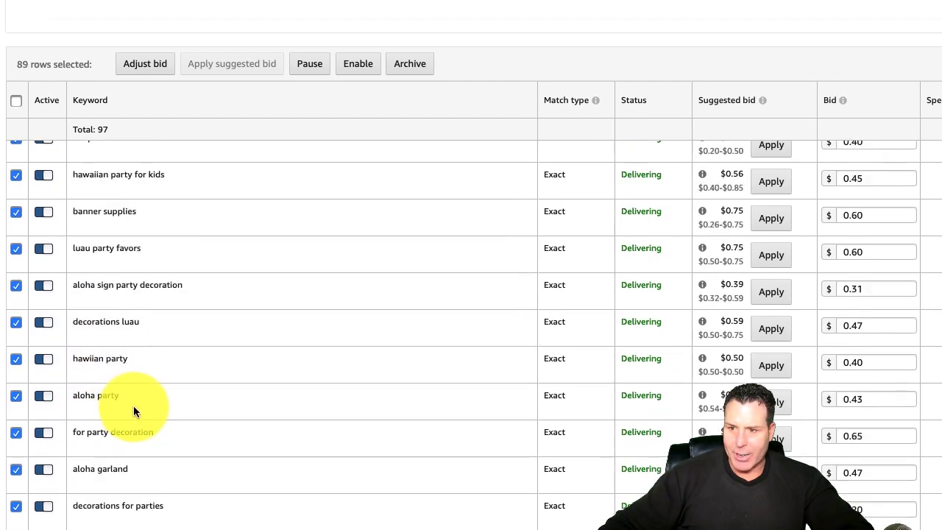
pyautogui.scroll(-5, 131, 425)
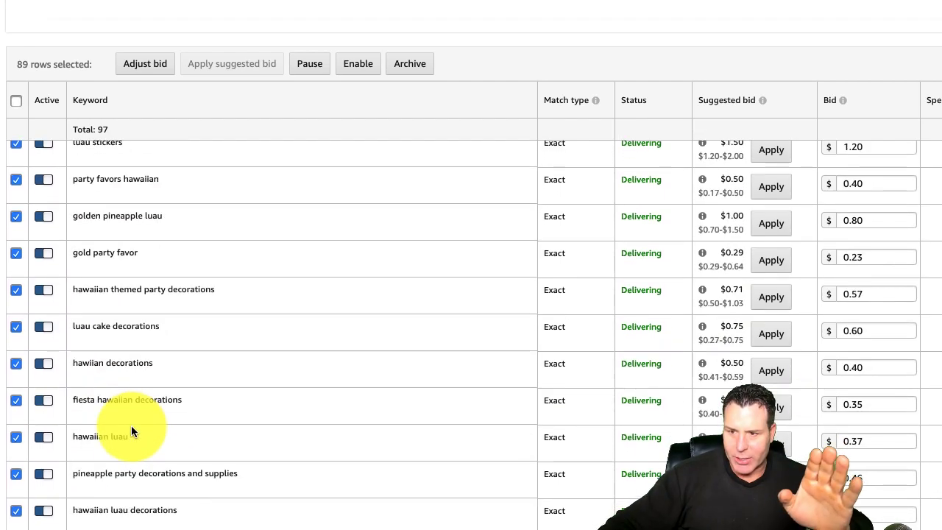
pyautogui.scroll(-2, 131, 425)
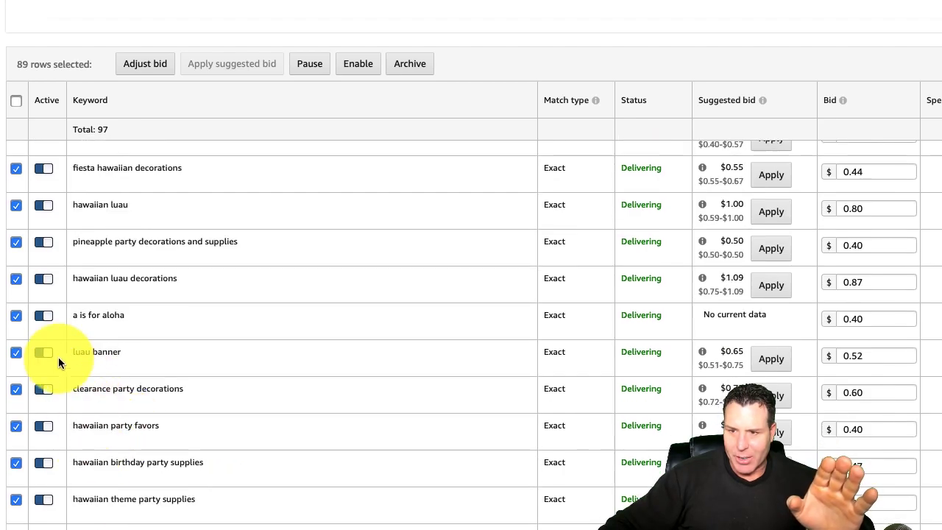
pyautogui.click(19, 321)
# Deselect "luau kids party", "13 year old party supplies" and "8 year old party supplies", which have no suggested bid.
pyautogui.scroll(-7, 81, 368)
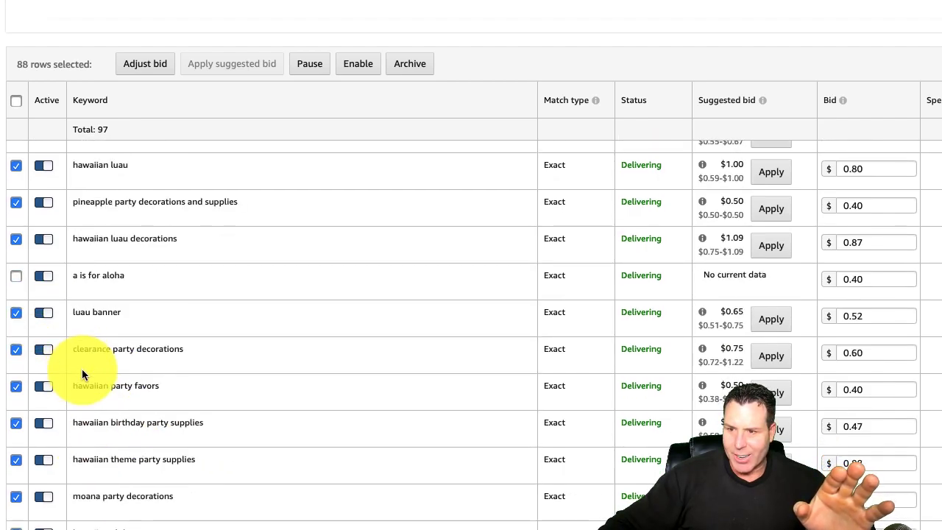
pyautogui.scroll(-1, 84, 372)
pyautogui.click(16, 257)
pyautogui.click(16, 293)
pyautogui.scroll(-1, 266, 401)
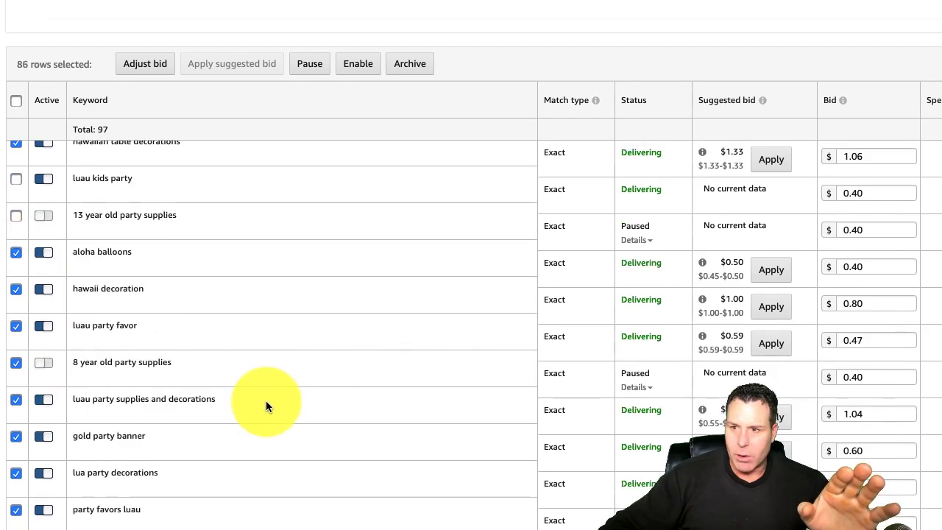
pyautogui.click(14, 374)
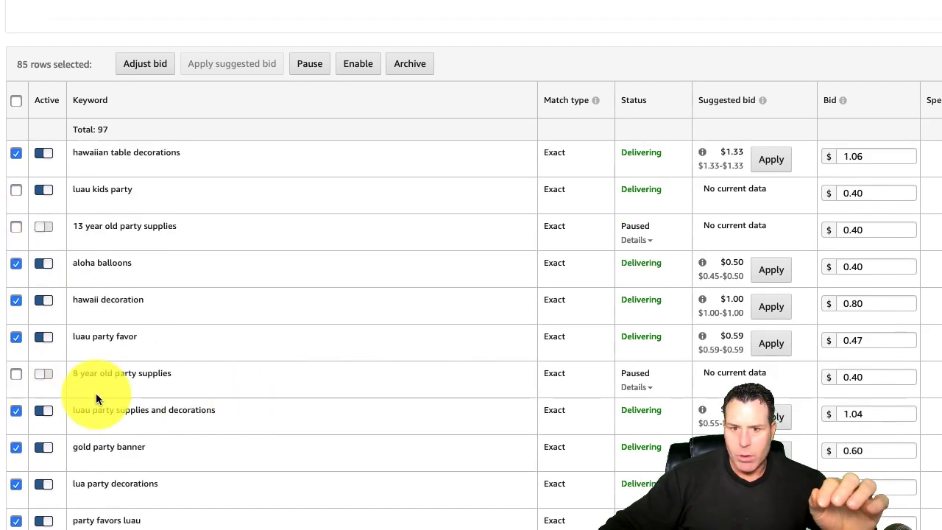
# Deselect "luau kids party favors", which has no suggested bid, and return to the first keyword in the table.
pyautogui.scroll(-2, 111, 393)
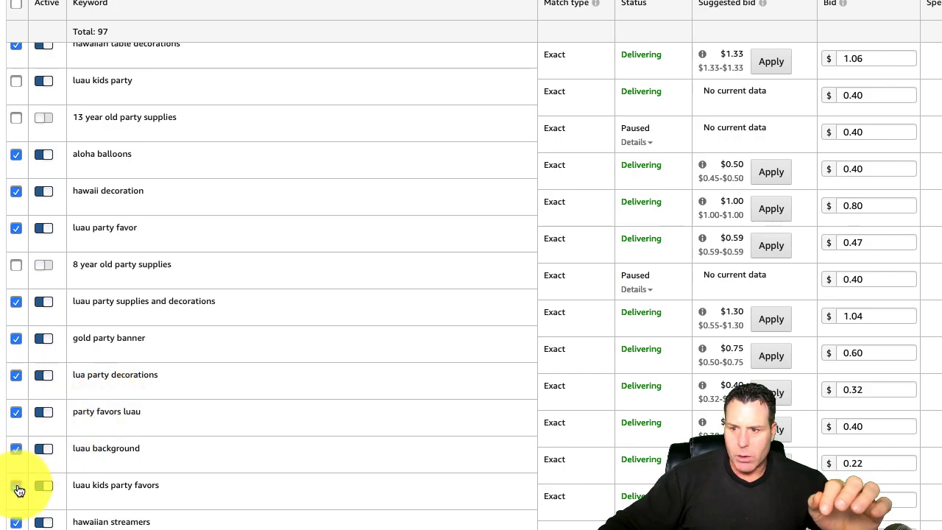
pyautogui.click(17, 488)
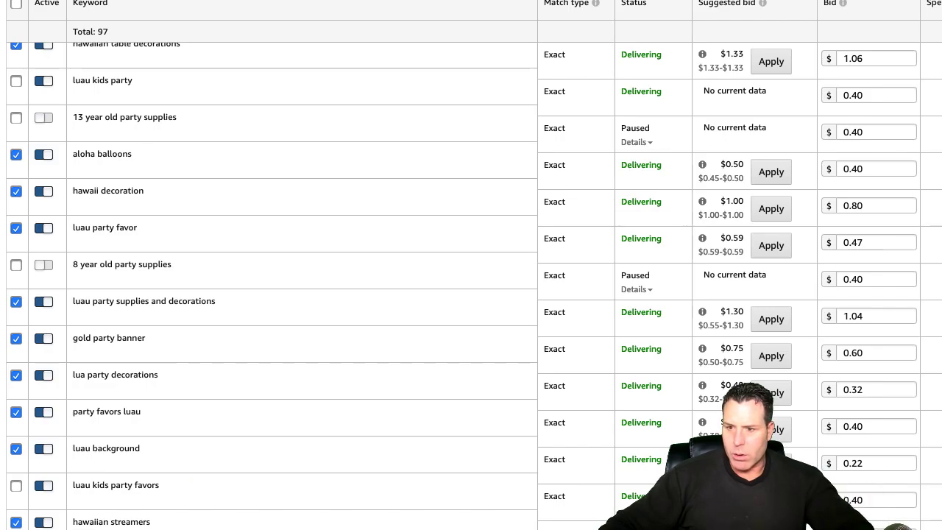
pyautogui.scroll(15, 339, 452)
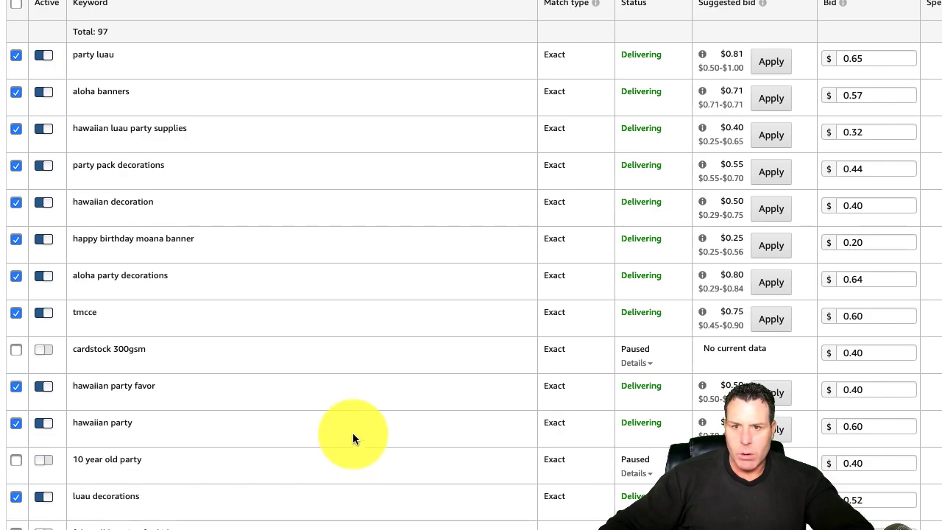
# Apply the suggested bids to the selected exact match keywords and close the confirmation.
pyautogui.scroll(5, 349, 442)
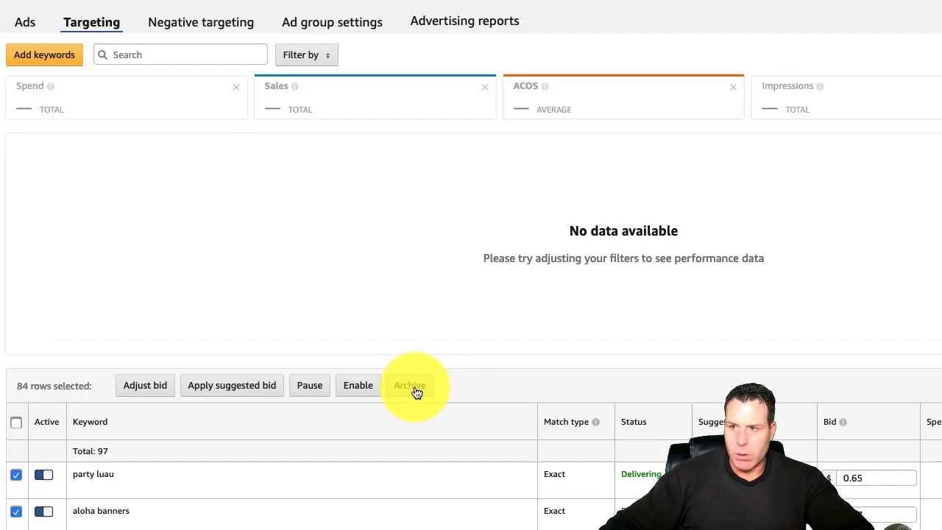
pyautogui.click(232, 384)
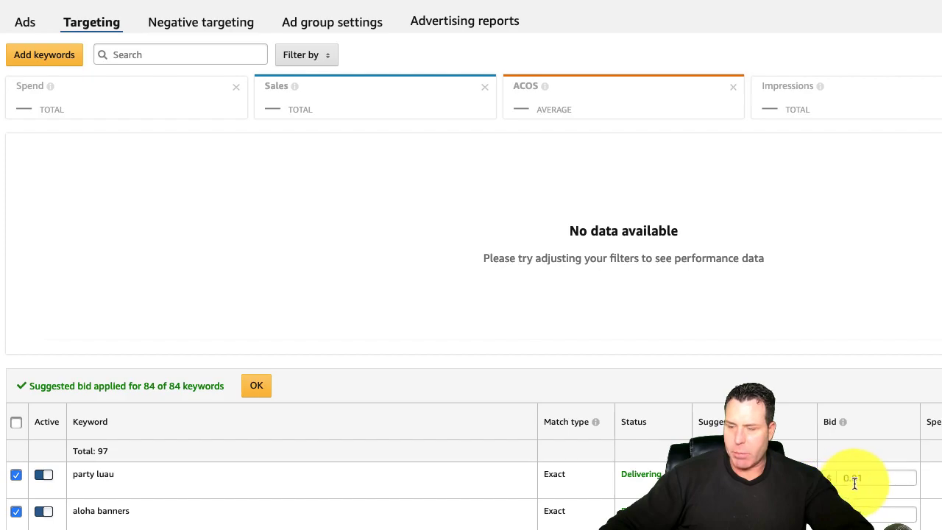
pyautogui.click(259, 388)
# Select all keywords in the Exact Match Aloha Banner ad group and decrease their bids by 20%.
pyautogui.click(17, 425)
pyautogui.click(16, 425)
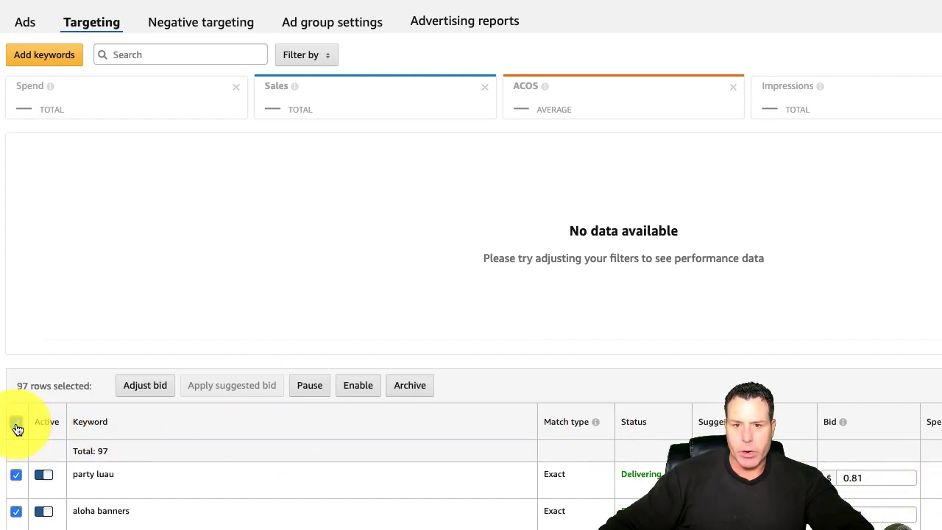
pyautogui.click(151, 390)
pyautogui.click(184, 387)
pyautogui.click(165, 466)
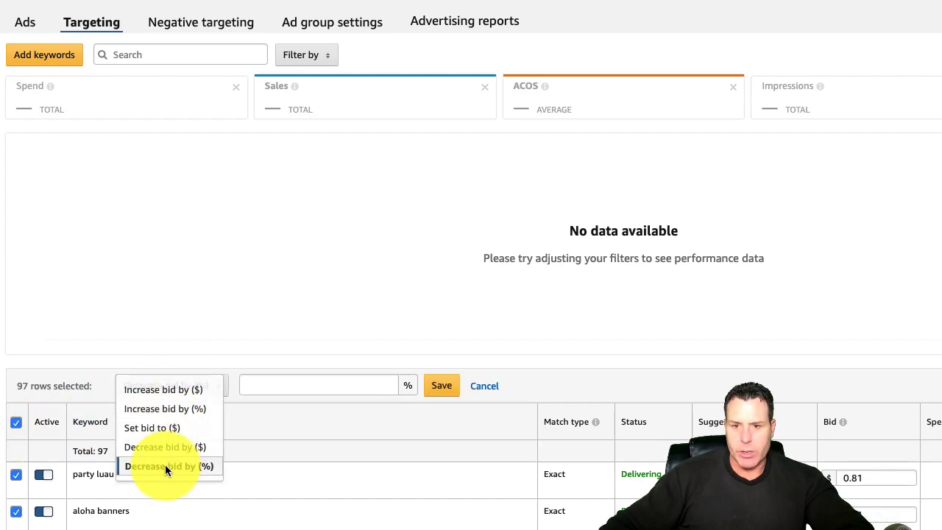
pyautogui.click(303, 385)
pyautogui.write('20')
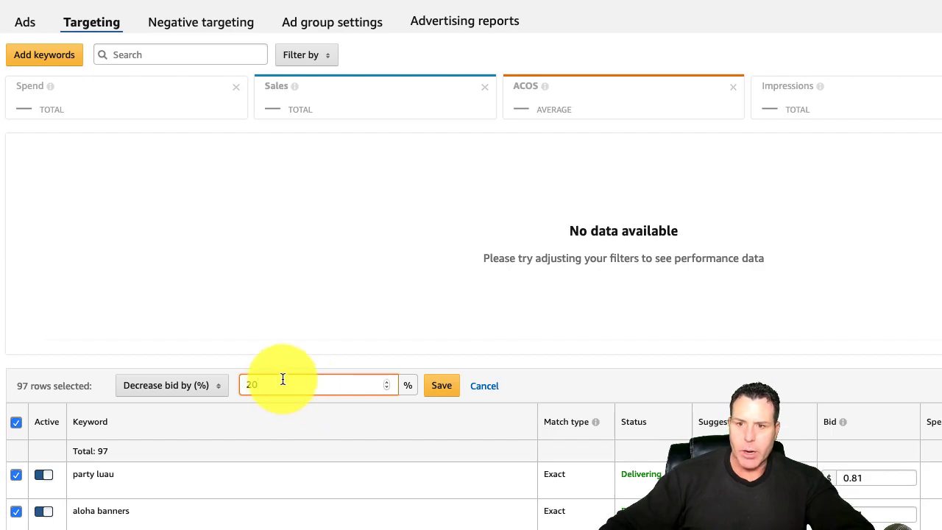
pyautogui.click(442, 384)
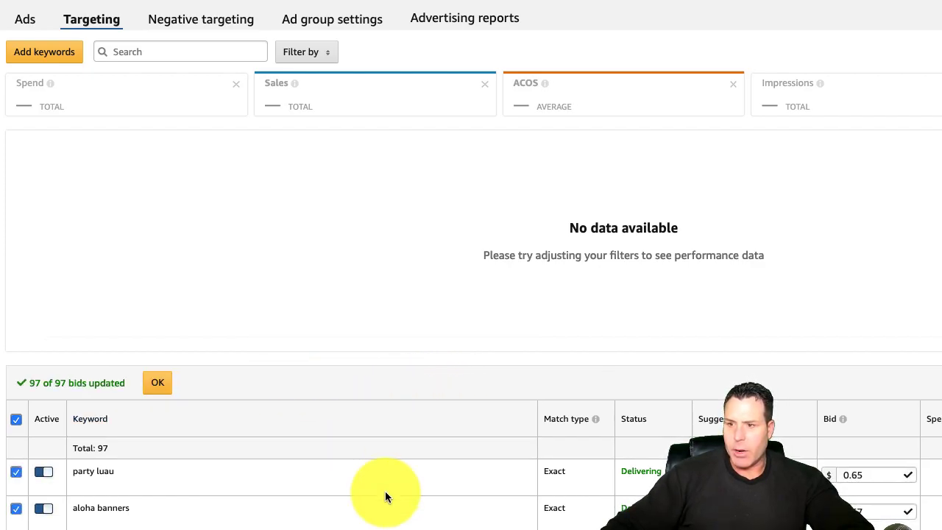
# Sort the exact match keywords by bid, highest first, and review the bids from "aloha" downward.
pyautogui.click(835, 425)
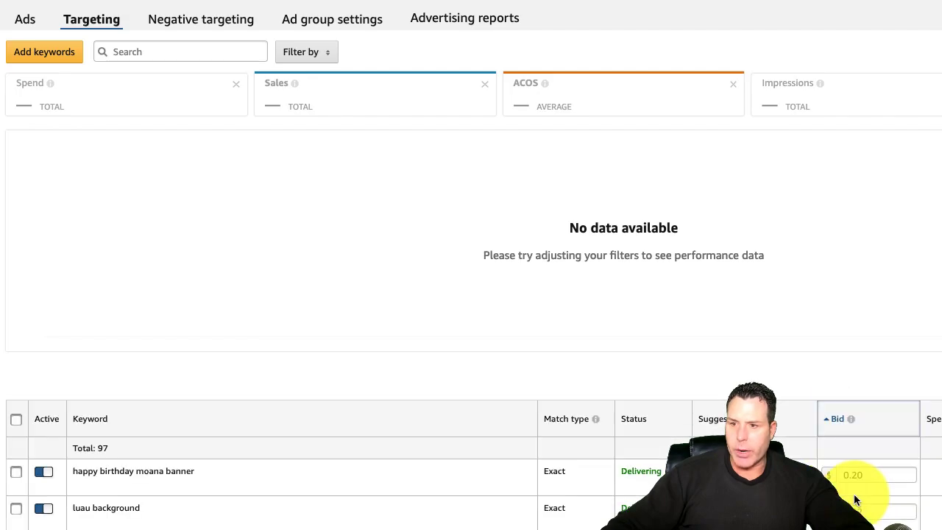
pyautogui.click(832, 421)
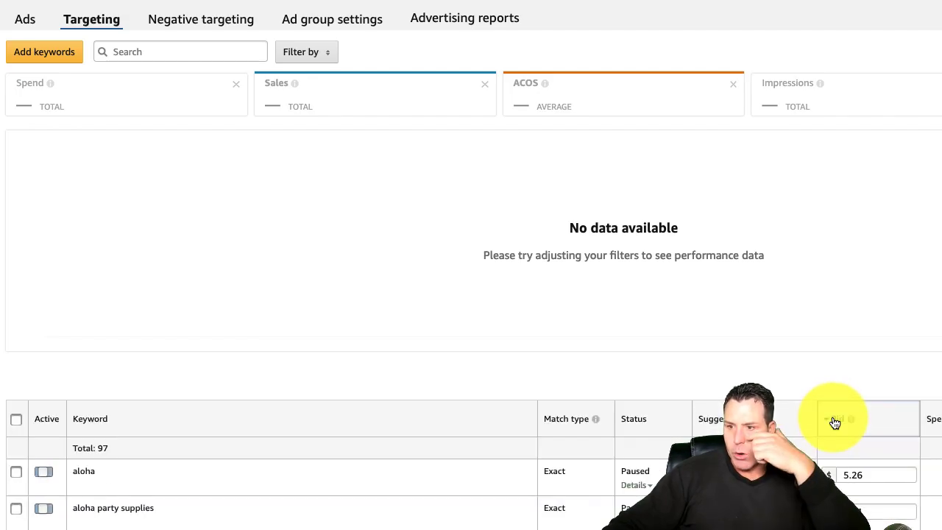
pyautogui.click(846, 473)
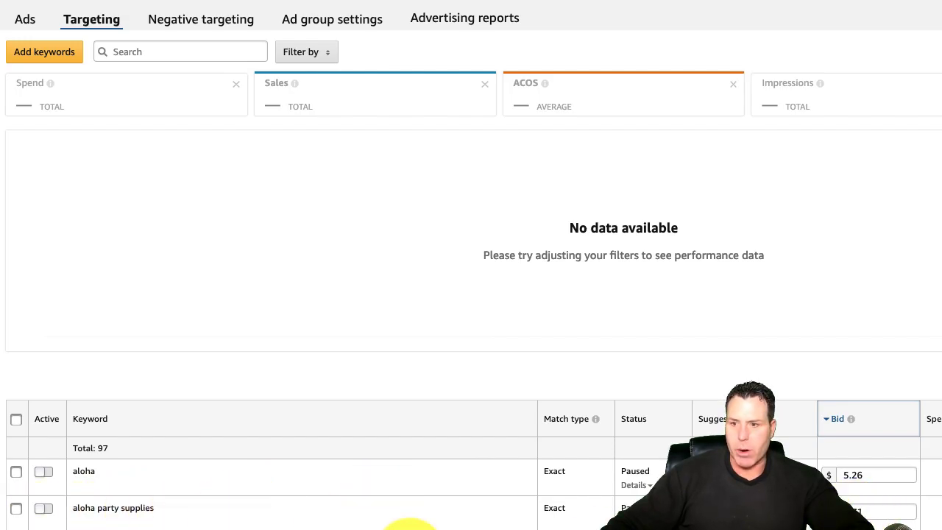
pyautogui.scroll(-2, 147, 383)
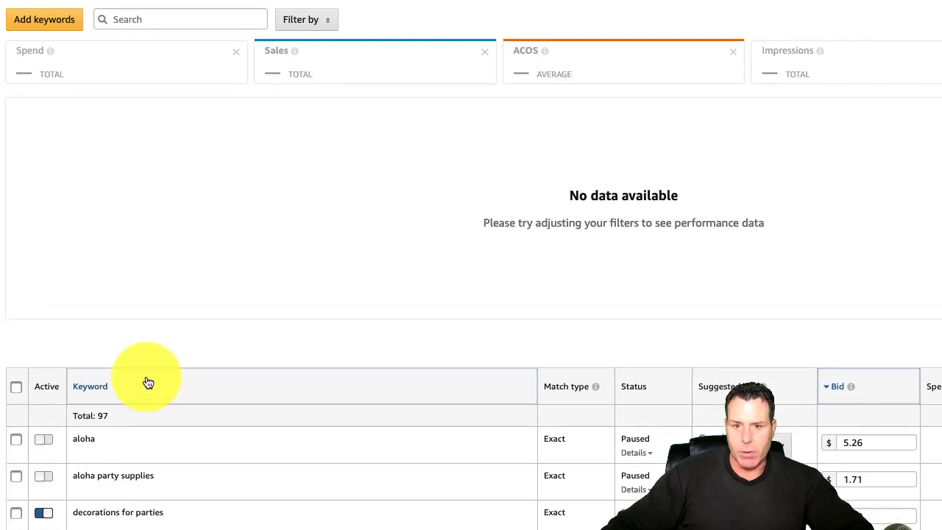
pyautogui.scroll(-4, 148, 442)
pyautogui.scroll(1, 833, 465)
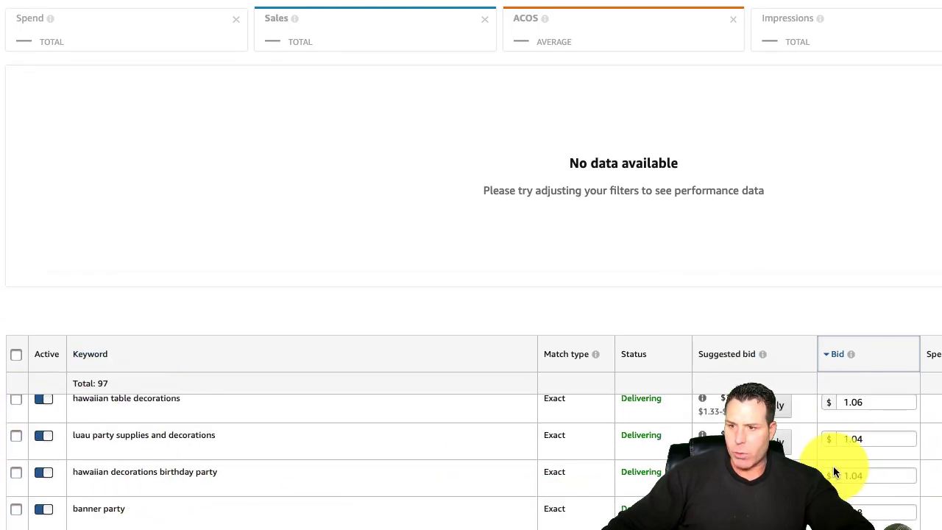
pyautogui.scroll(3, 856, 447)
pyautogui.scroll(-6, 856, 490)
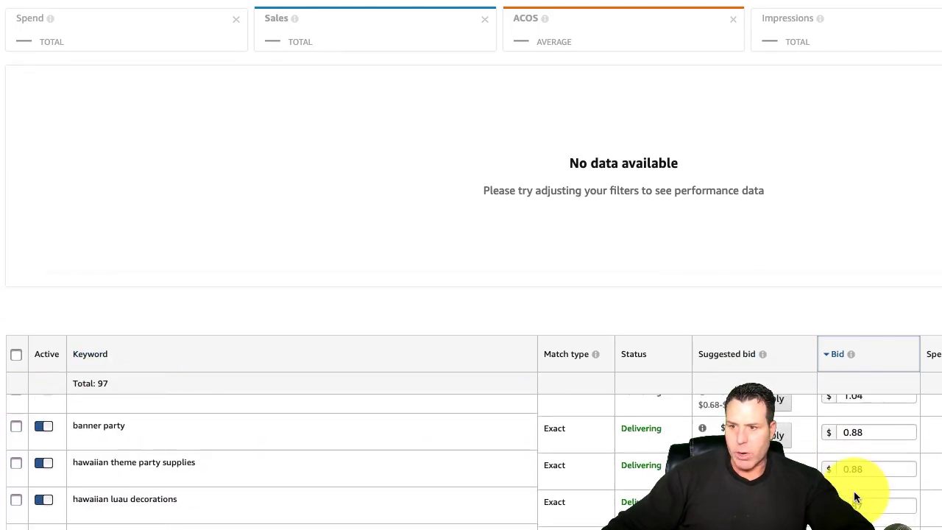
pyautogui.scroll(8, 850, 492)
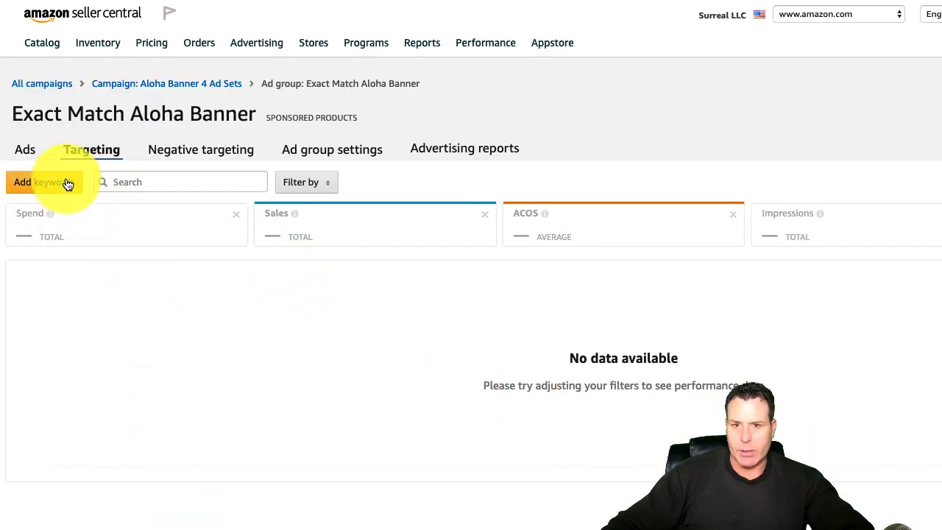
# Return to the Aloha Banner 4 Ad Sets campaign and view its list of ad groups.
pyautogui.click(124, 84)
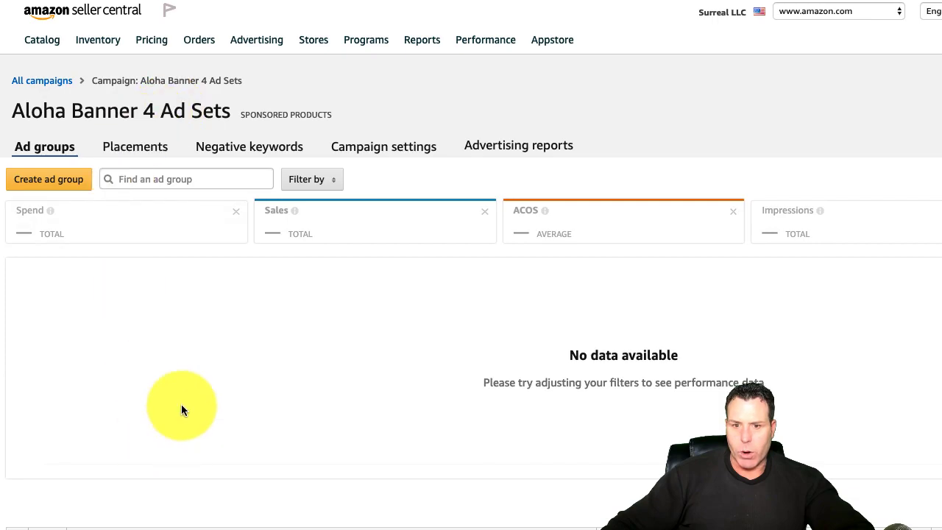
pyautogui.scroll(-2, 201, 360)
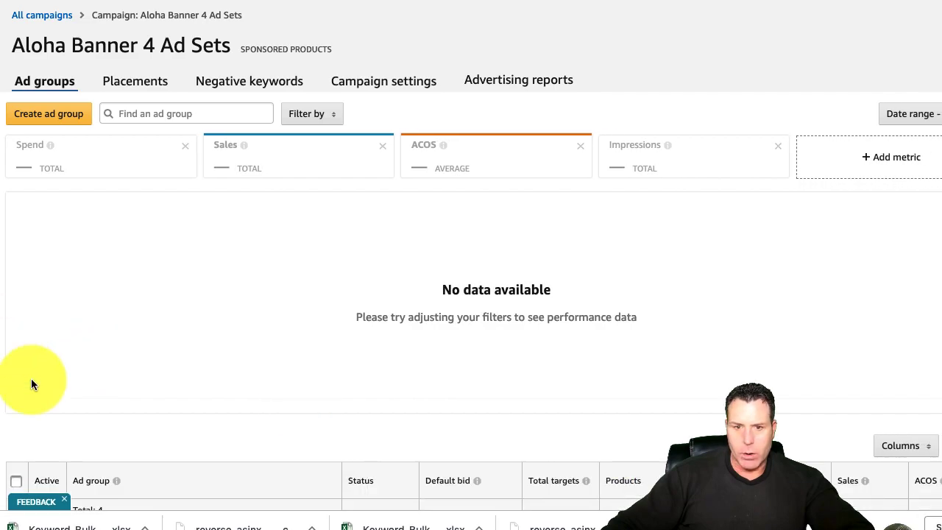
pyautogui.scroll(-3, 73, 375)
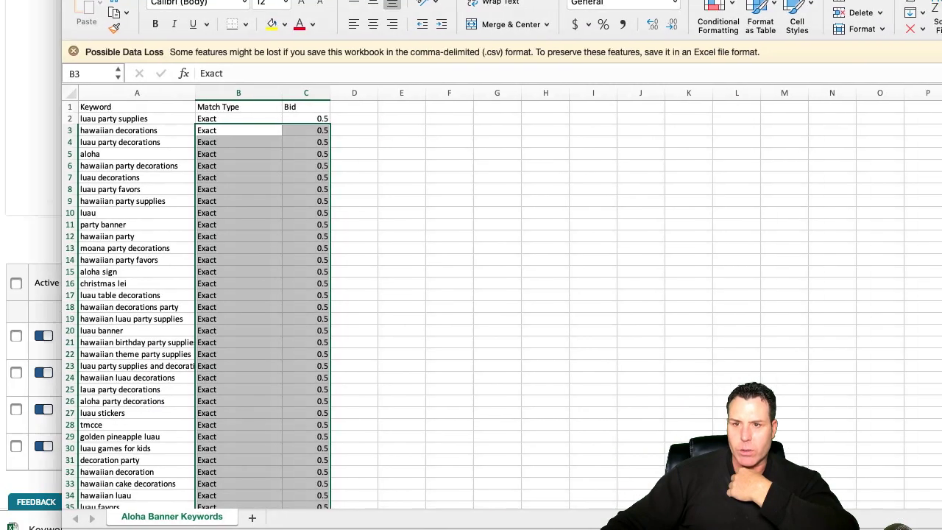
# Switch to the Aloha Banner Keywords spreadsheet in Excel and change the match type in B2 to Phrase.
pyautogui.click(232, 118)
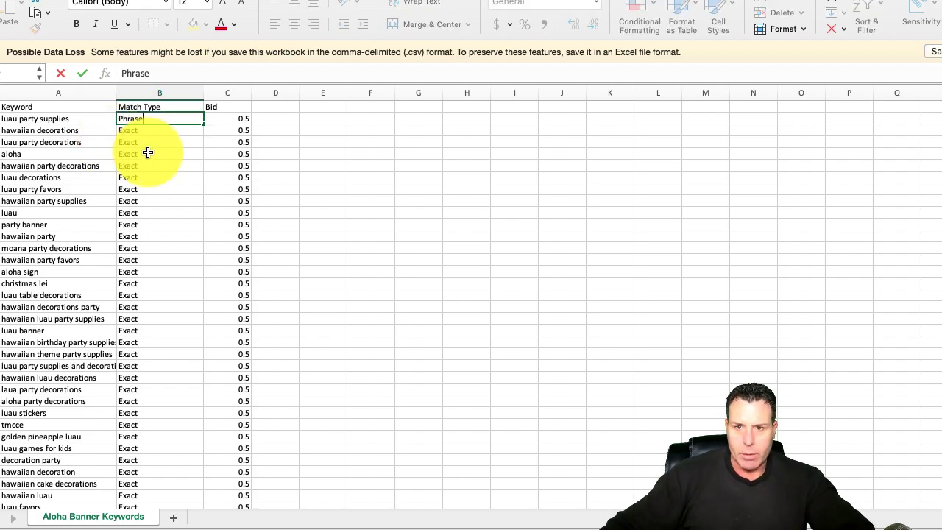
pyautogui.moveTo(146, 152); pyautogui.dragTo(144, 125)
pyautogui.click(143, 120)
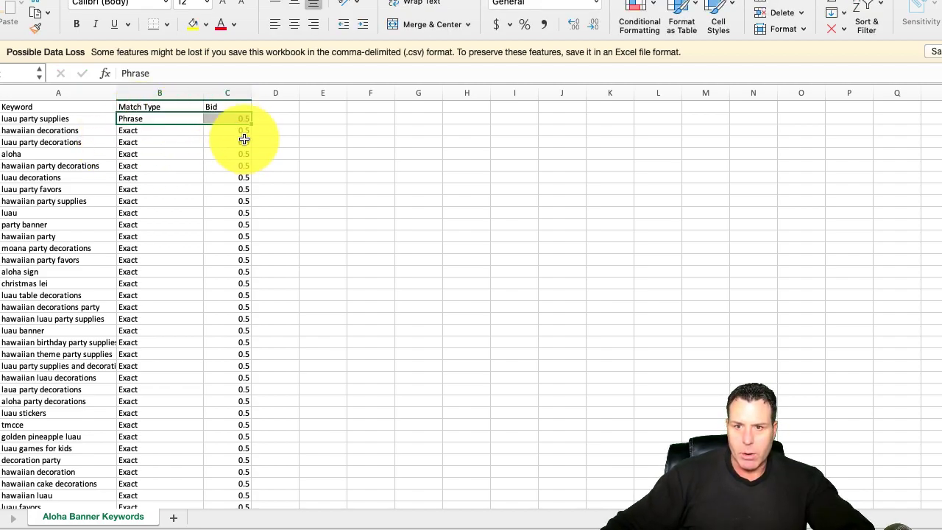
pyautogui.rightClick(239, 120)
pyautogui.click(259, 138)
pyautogui.moveTo(151, 130); pyautogui.dragTo(160, 412)
pyautogui.rightClick(160, 412)
pyautogui.click(191, 433)
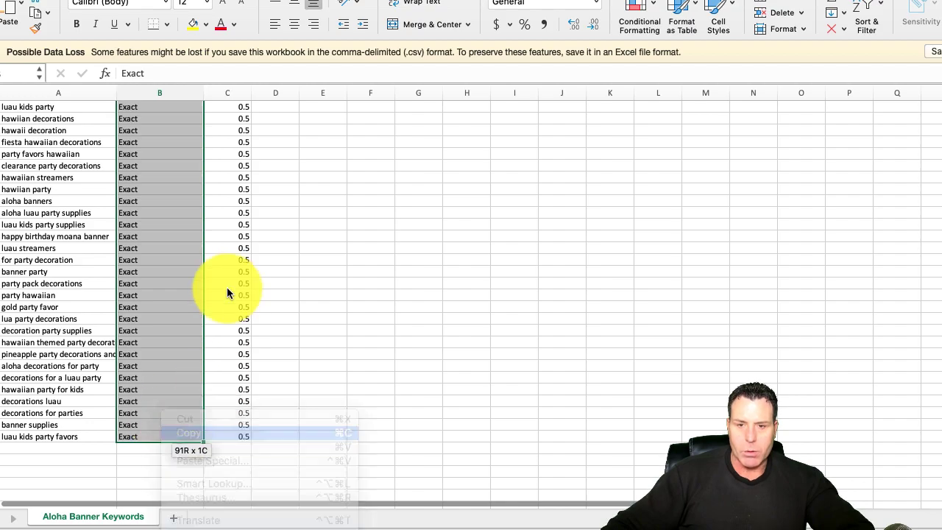
pyautogui.scroll(15, 227, 309)
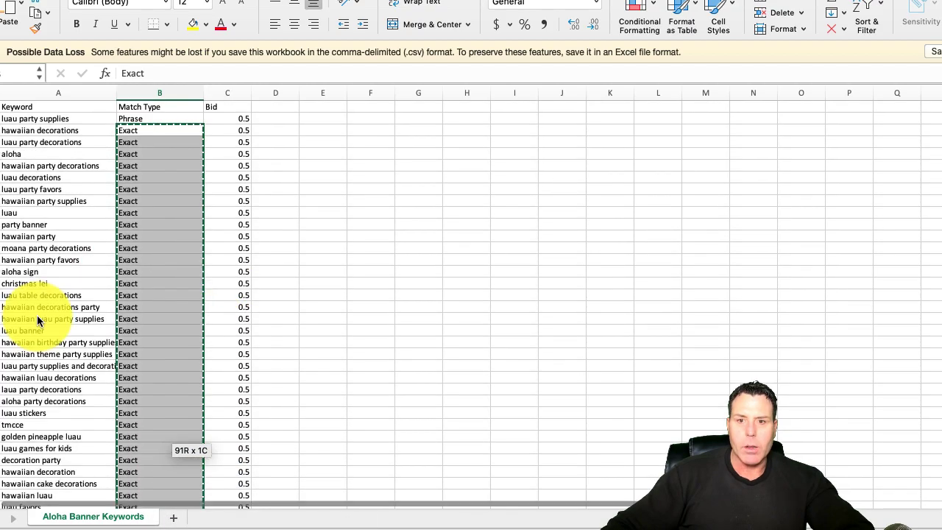
# Copy the Phrase match type and bid from B2:C2 and paste them into rows 3 to 93.
pyautogui.click(134, 120)
pyautogui.rightClick(218, 117)
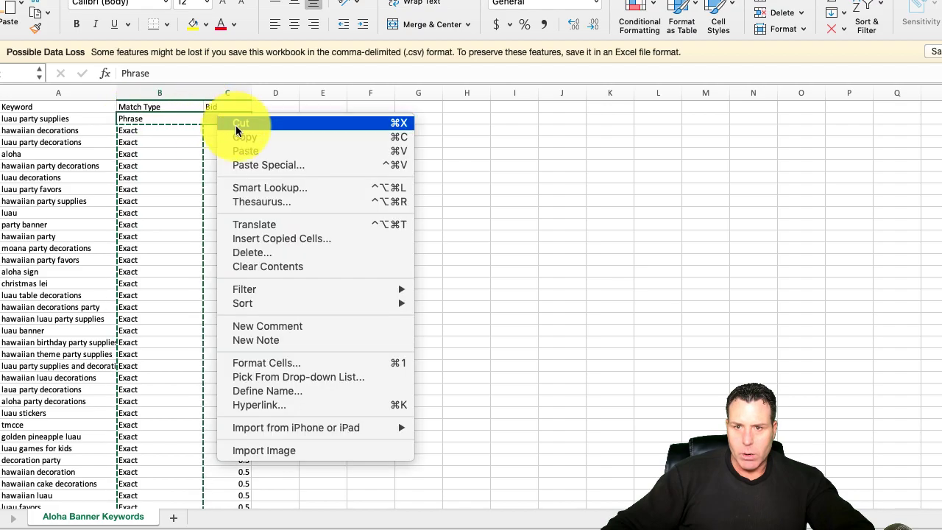
pyautogui.click(136, 122)
pyautogui.moveTo(130, 131); pyautogui.dragTo(172, 450)
pyautogui.rightClick(172, 450)
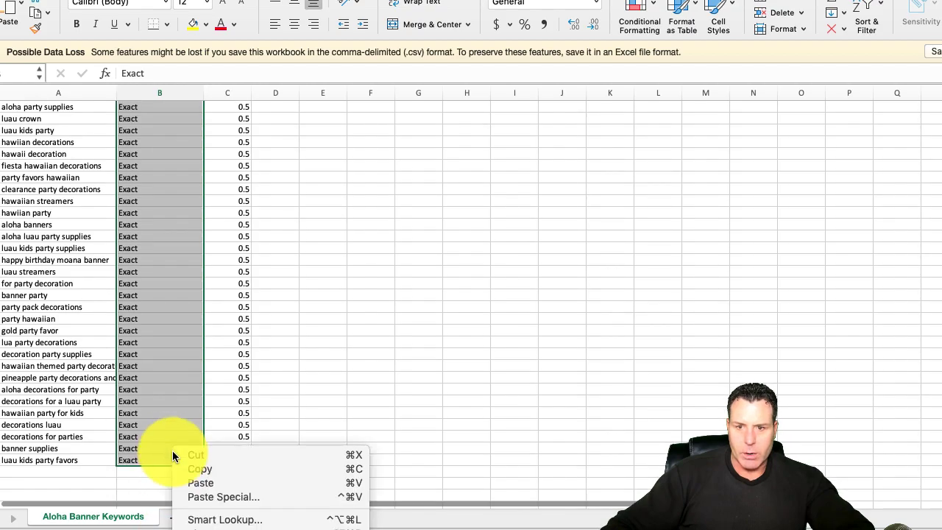
pyautogui.click(197, 484)
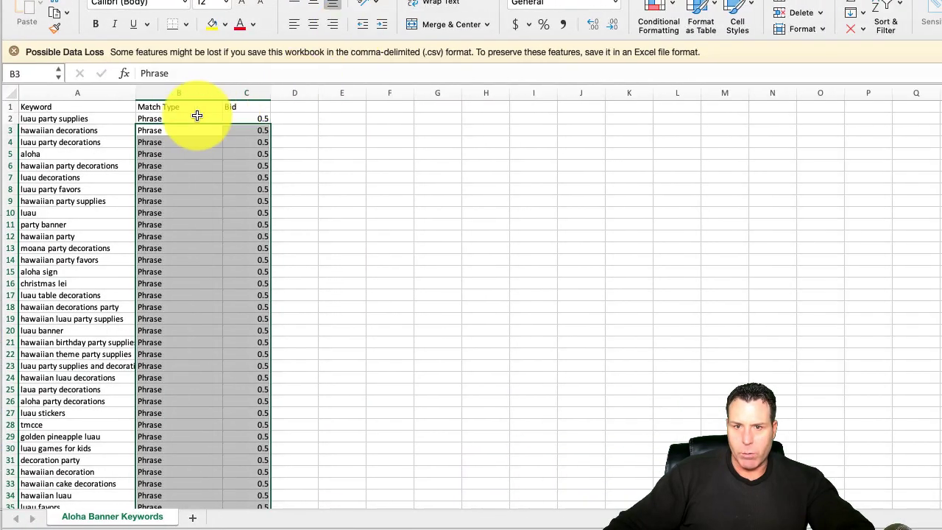
# Change the first keyword's match type to Broad and its bid to 0.3.
pyautogui.moveTo(196, 116); pyautogui.dragTo(171, 118)
pyautogui.click(170, 117)
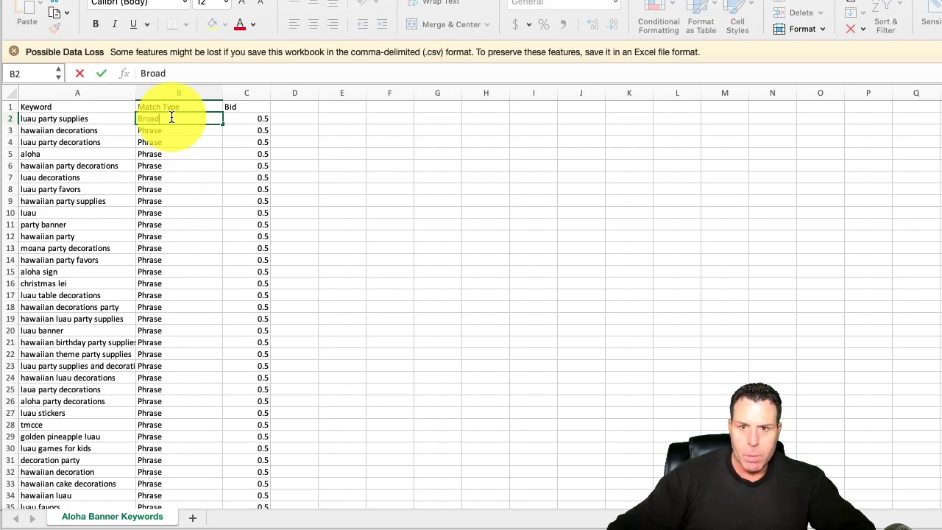
pyautogui.click(265, 119)
pyautogui.write('.')
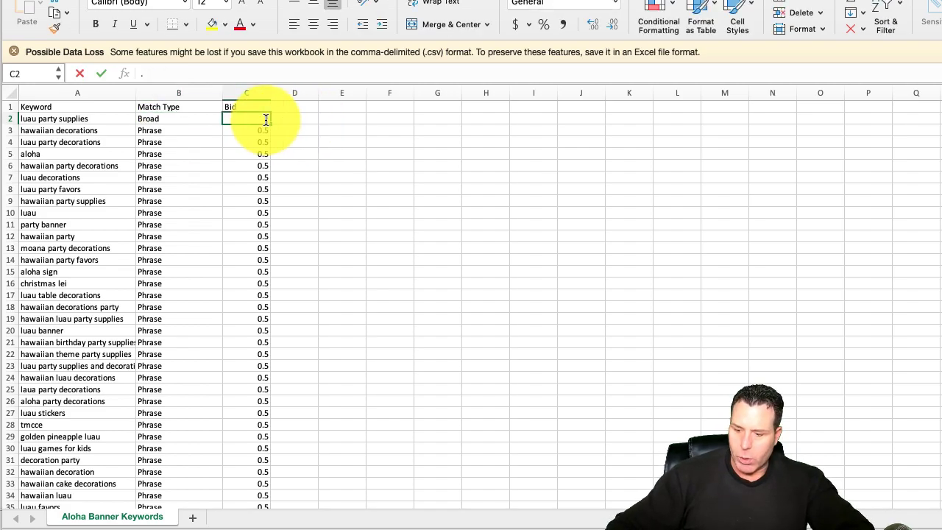
pyautogui.write('3')
pyautogui.press('Return')
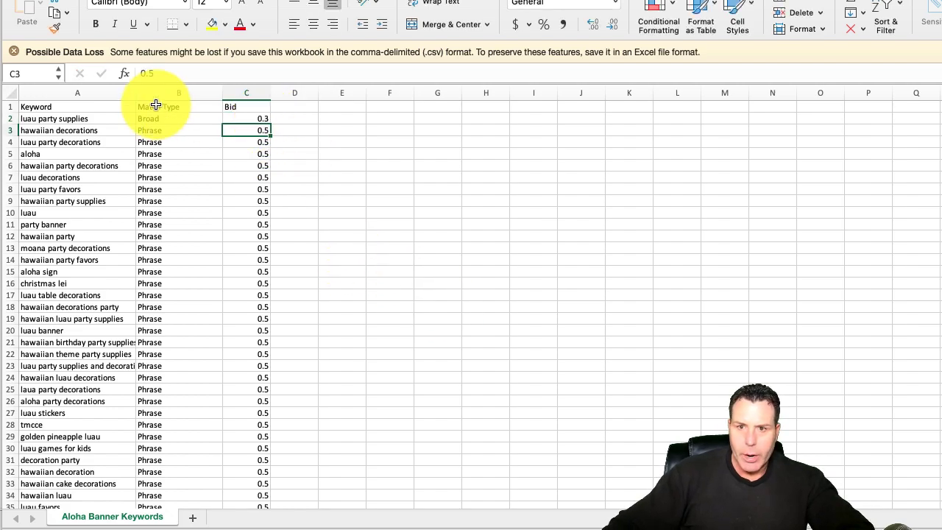
# Copy the Broad match type and 0.3 bid from B2:C2 to rows 3 to 93 and save the sheet.
pyautogui.moveTo(160, 120); pyautogui.dragTo(235, 115)
pyautogui.rightClick(237, 116)
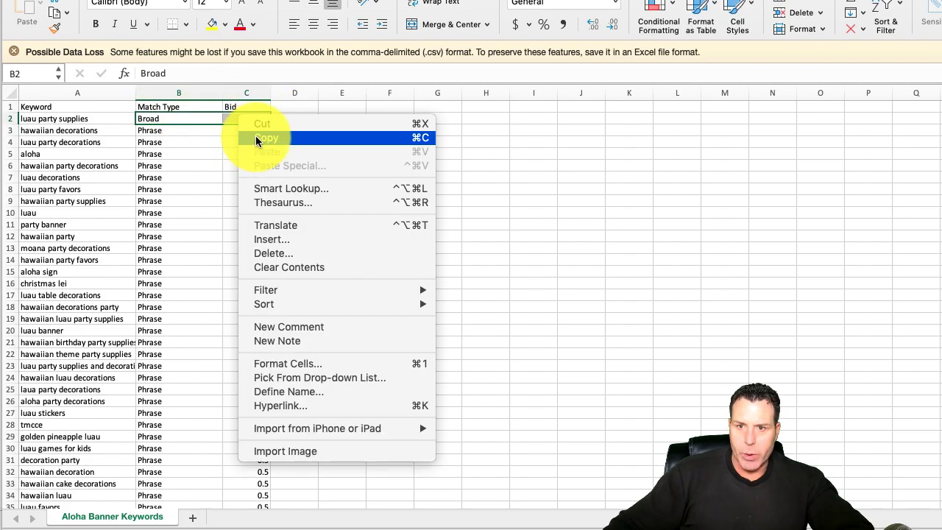
pyautogui.click(255, 138)
pyautogui.moveTo(162, 131); pyautogui.dragTo(187, 429)
pyautogui.rightClick(183, 420)
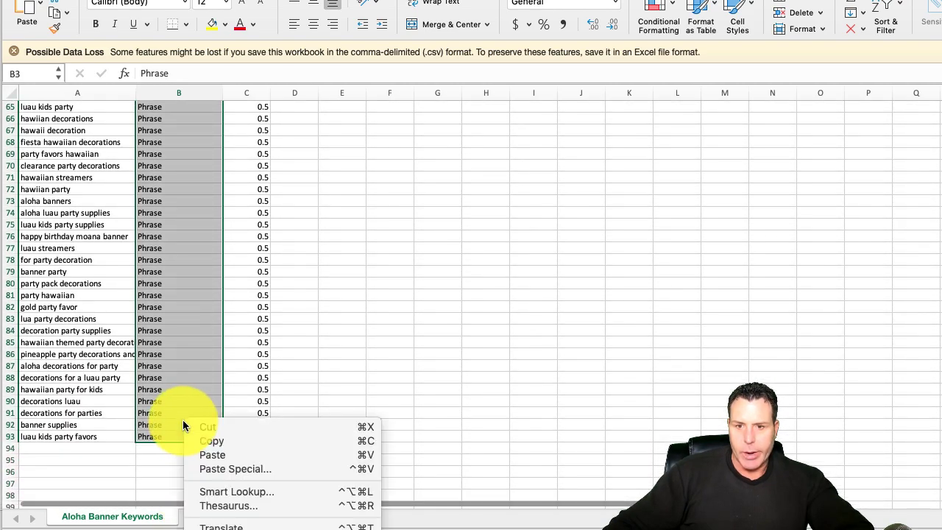
pyautogui.click(218, 455)
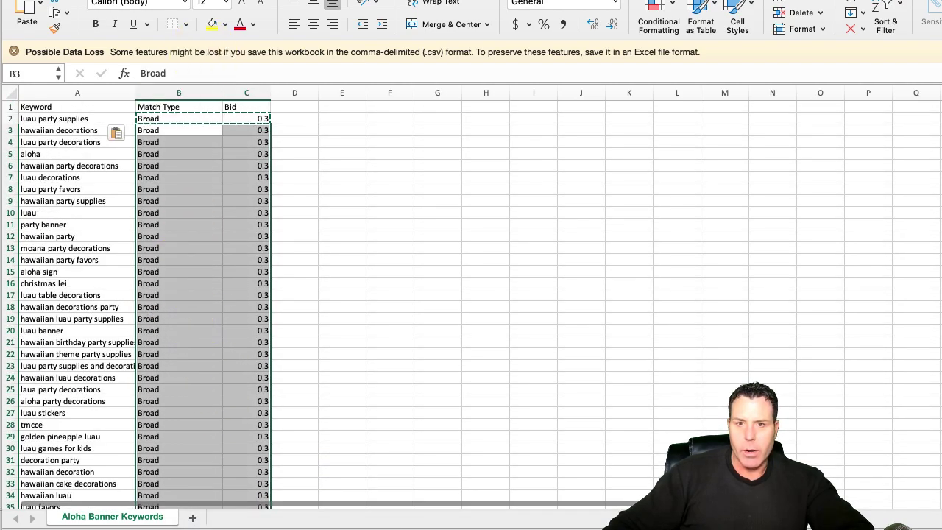
pyautogui.press('super+s')
# Switch back to Seller Central and open the keyword targeting of the Aloha Low Bid ad group.
pyautogui.click(103, 404)
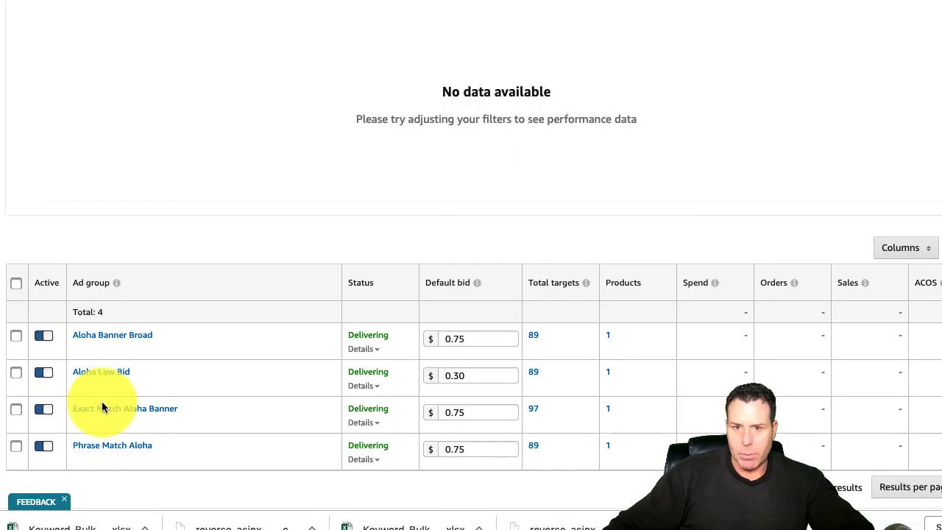
pyautogui.click(110, 375)
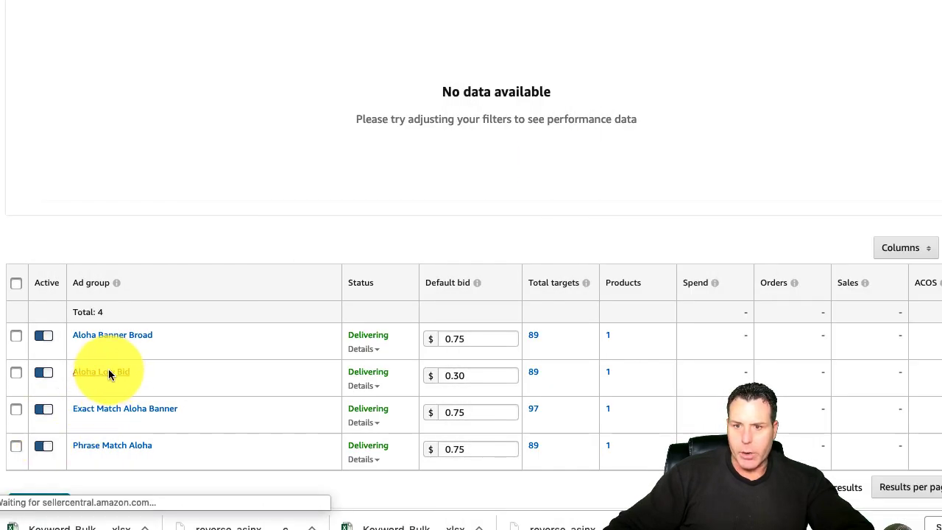
pyautogui.scroll(-3, 373, 264)
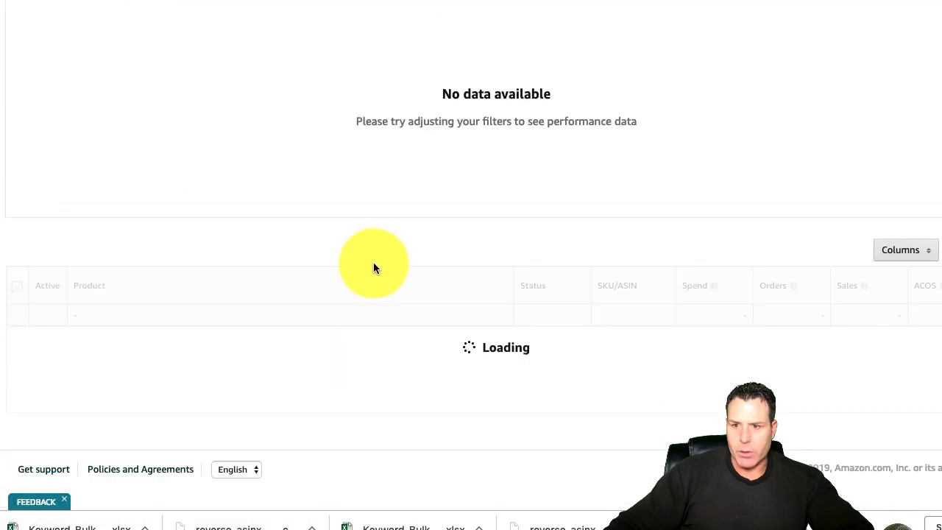
pyautogui.scroll(3, 387, 285)
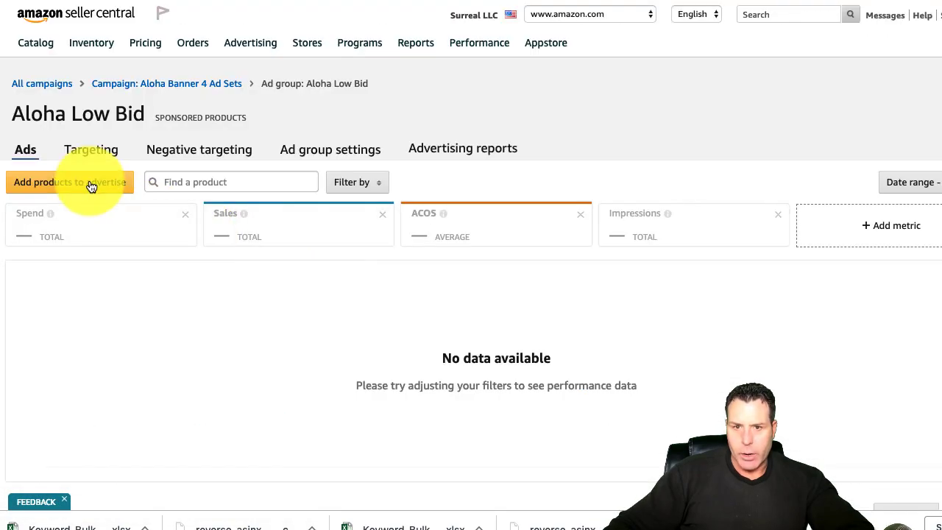
pyautogui.click(102, 144)
# Show 100 keywords per page and sort the Aloha Low Bid table by bid to check the bids.
pyautogui.scroll(-5, 651, 377)
pyautogui.scroll(1, 613, 207)
pyautogui.click(901, 474)
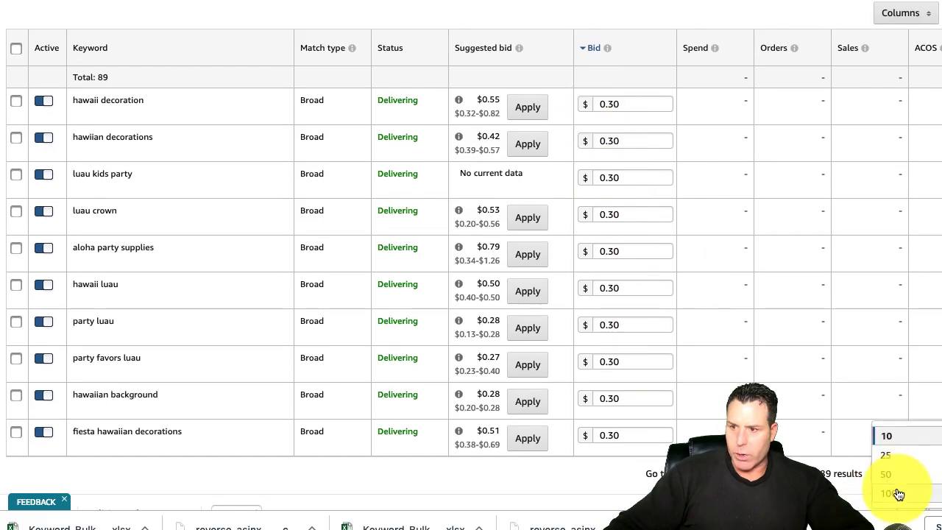
pyautogui.click(898, 492)
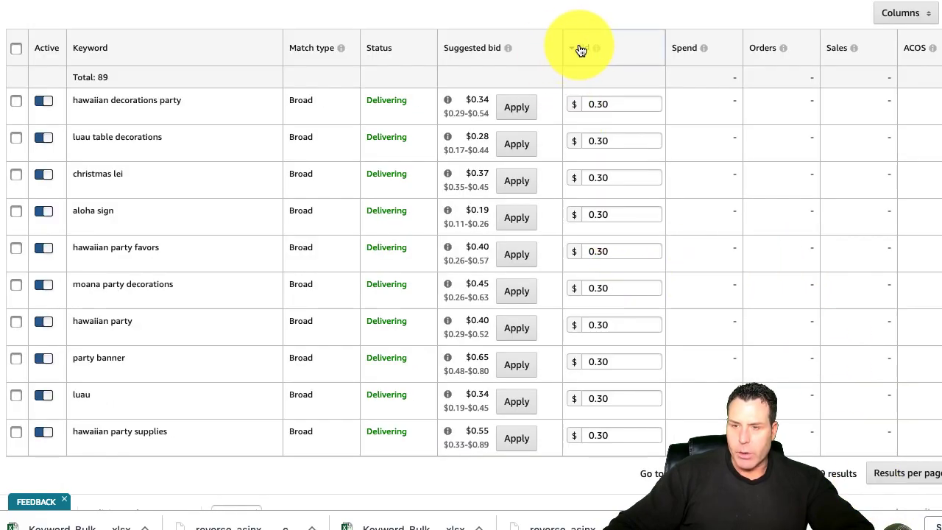
pyautogui.click(580, 49)
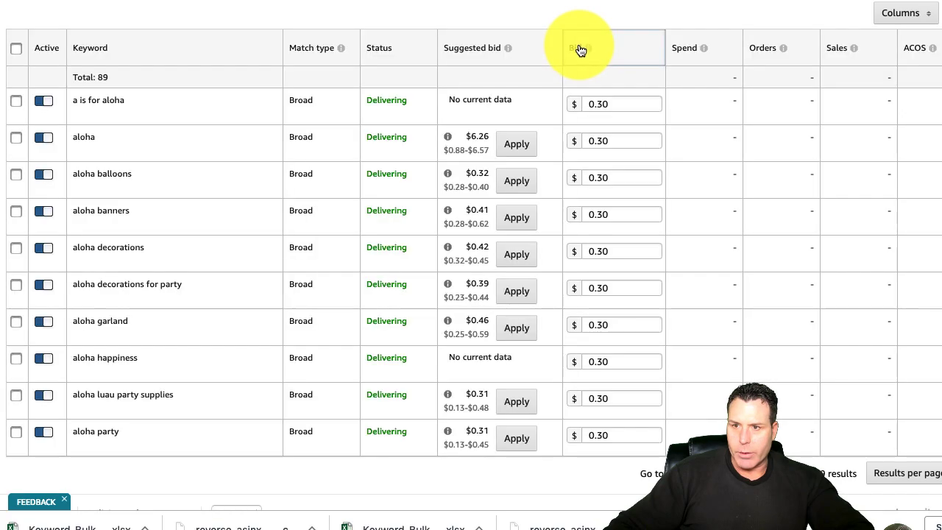
pyautogui.click(578, 46)
pyautogui.scroll(10, 367, 244)
# Leave the Aloha Banner 4 Ad Sets campaign and review the list of all campaigns.
pyautogui.click(159, 88)
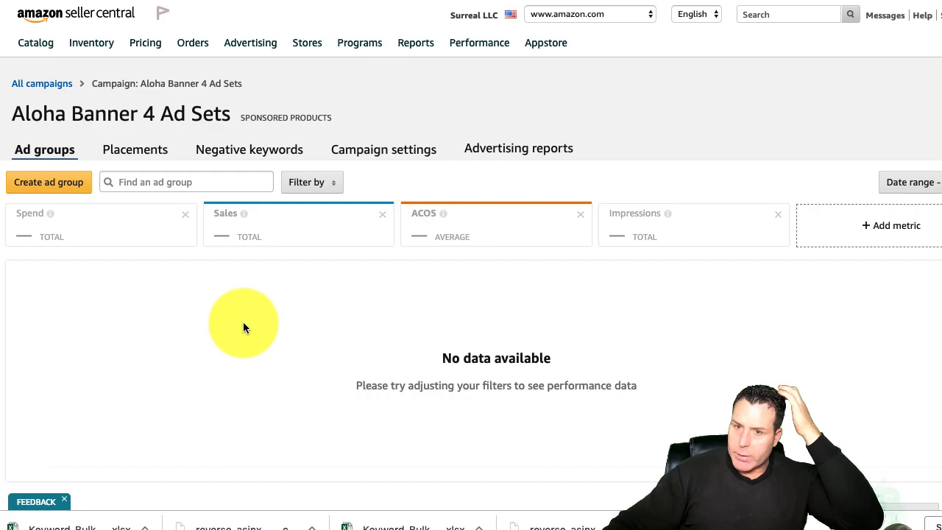
pyautogui.click(56, 84)
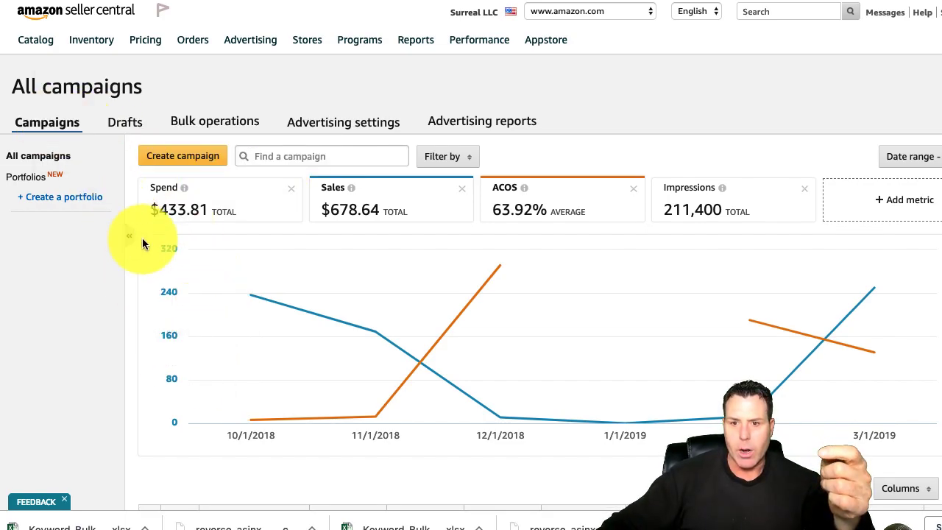
pyautogui.scroll(-5, 137, 236)
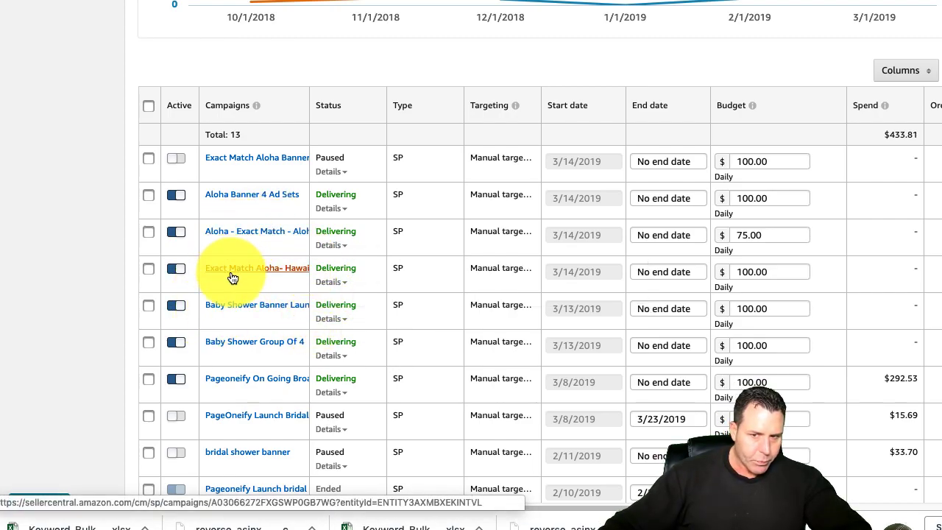
pyautogui.scroll(3, 218, 259)
pyautogui.scroll(-4, 220, 297)
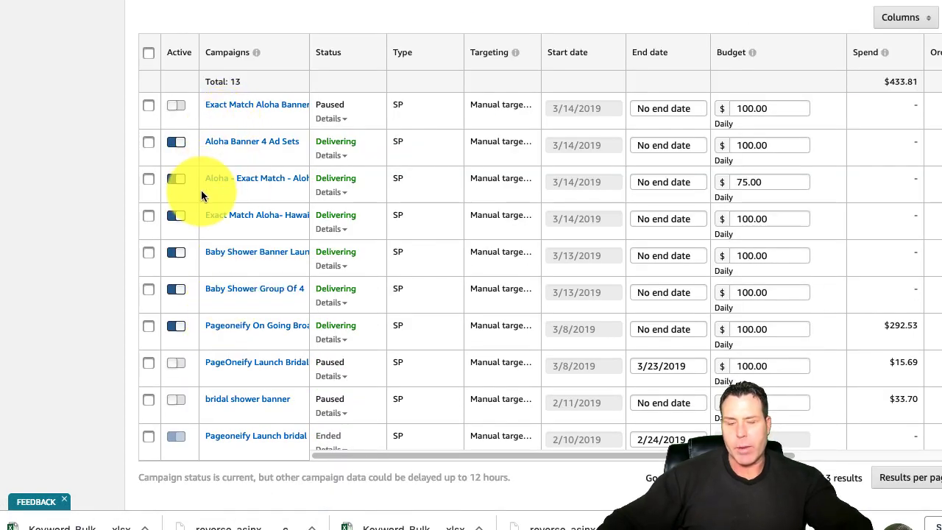